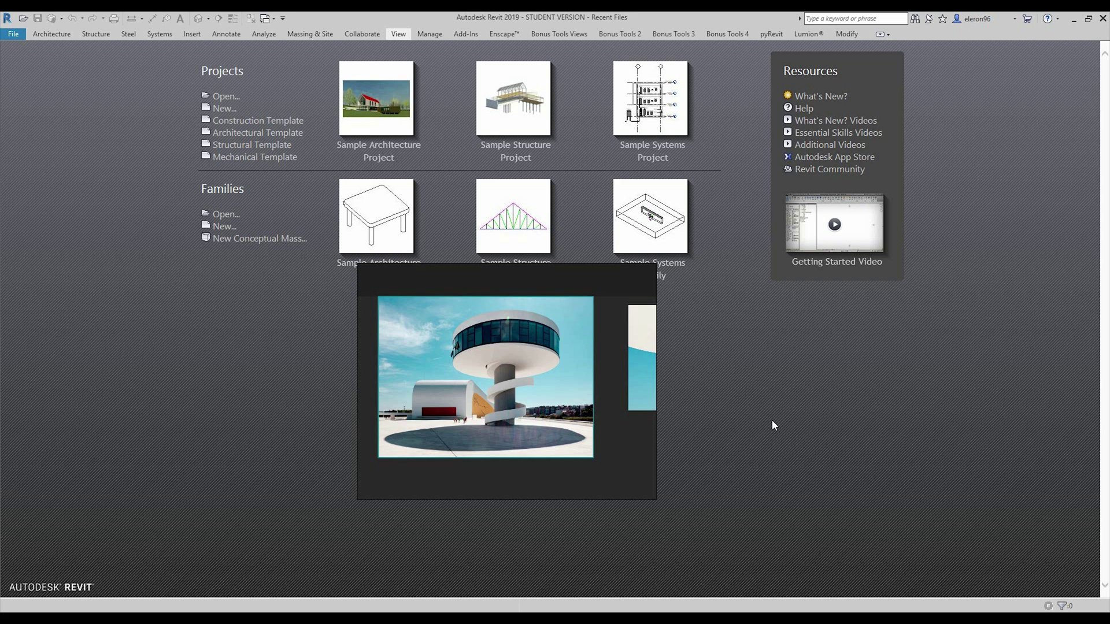
Step: Create a new project from the Architectural Template, opening on the Level 1 plan
{"action": "left_click_drag", "start_coordinate": [628, 457], "coordinate": [271, 544]}
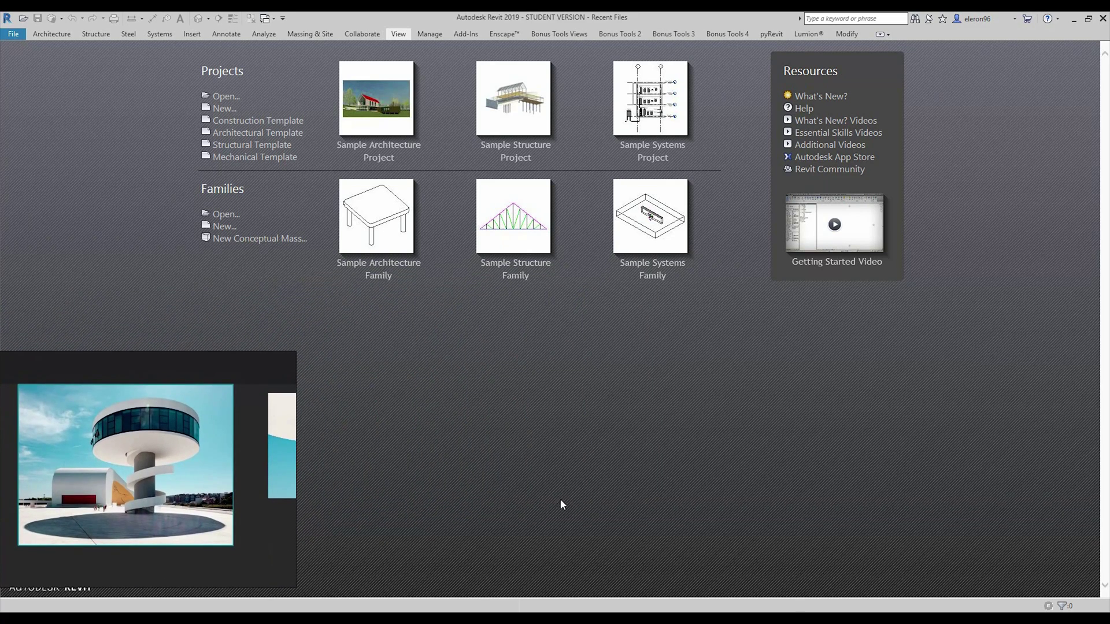
{"action": "left_click", "coordinate": [224, 108]}
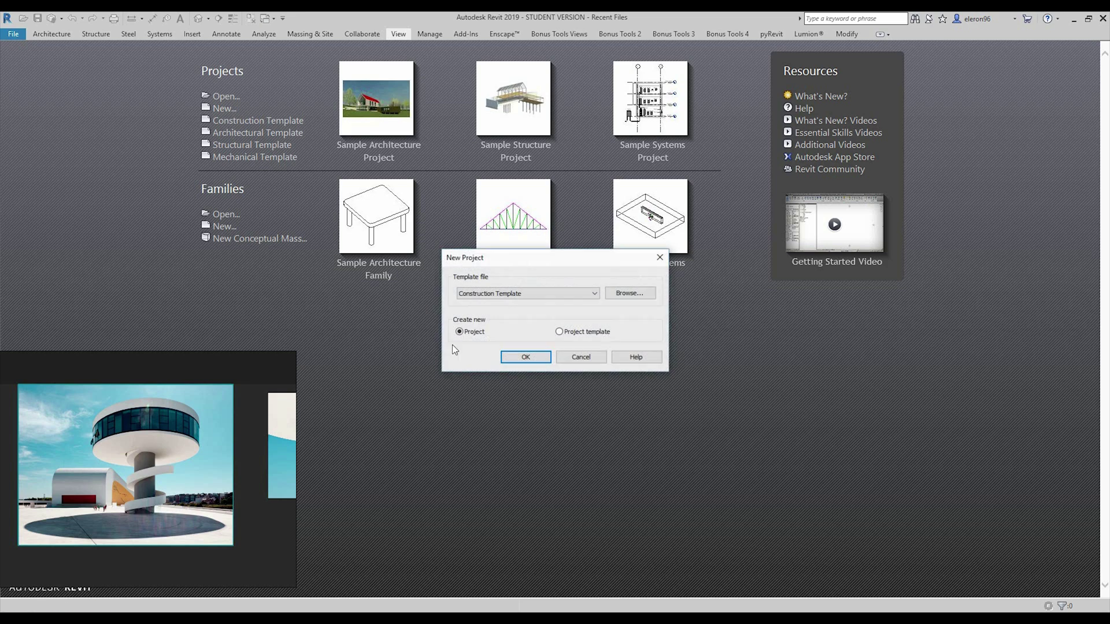
{"action": "left_click", "coordinate": [530, 292]}
{"action": "left_click", "coordinate": [517, 314]}
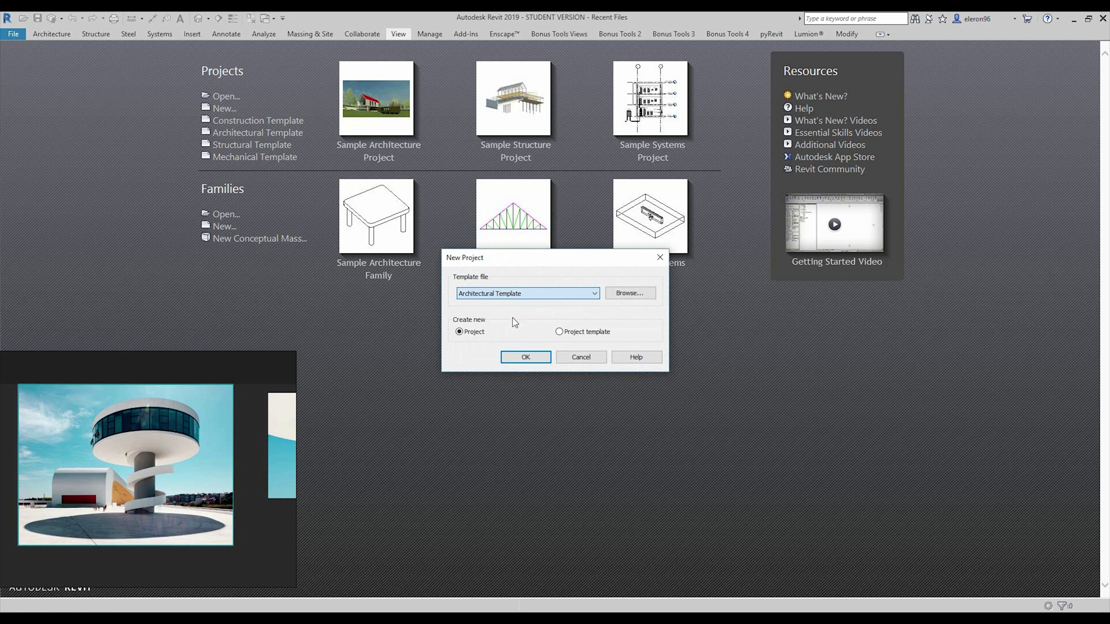
{"action": "left_click", "coordinate": [529, 357]}
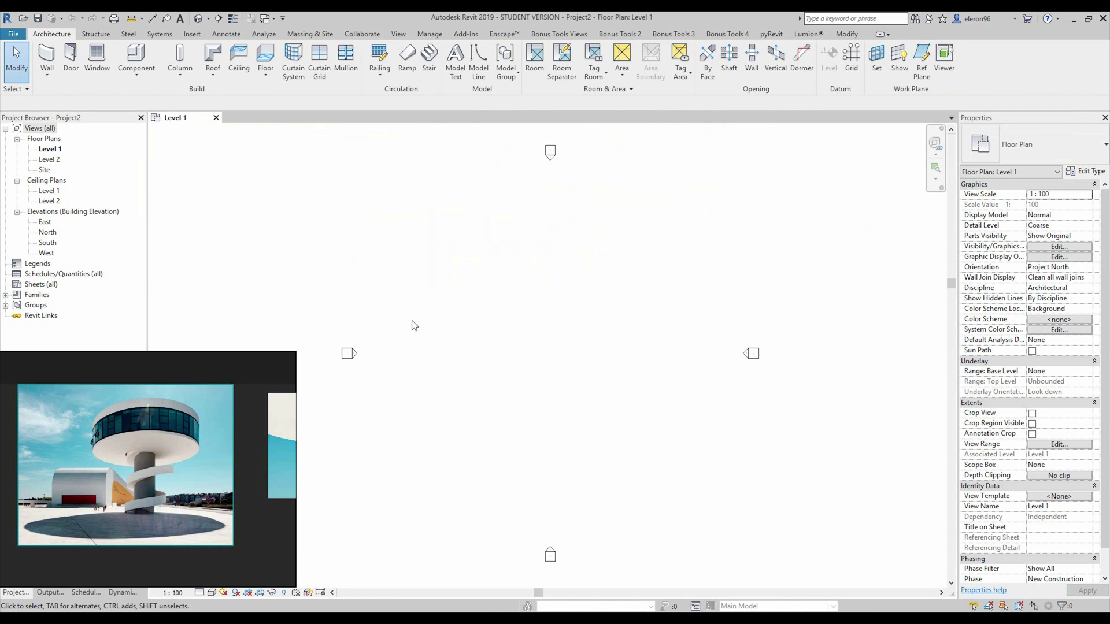
Step: In the East elevation, copy Level 2 upward every 4000 to add Levels 3 to 5
{"action": "double_click", "coordinate": [46, 222]}
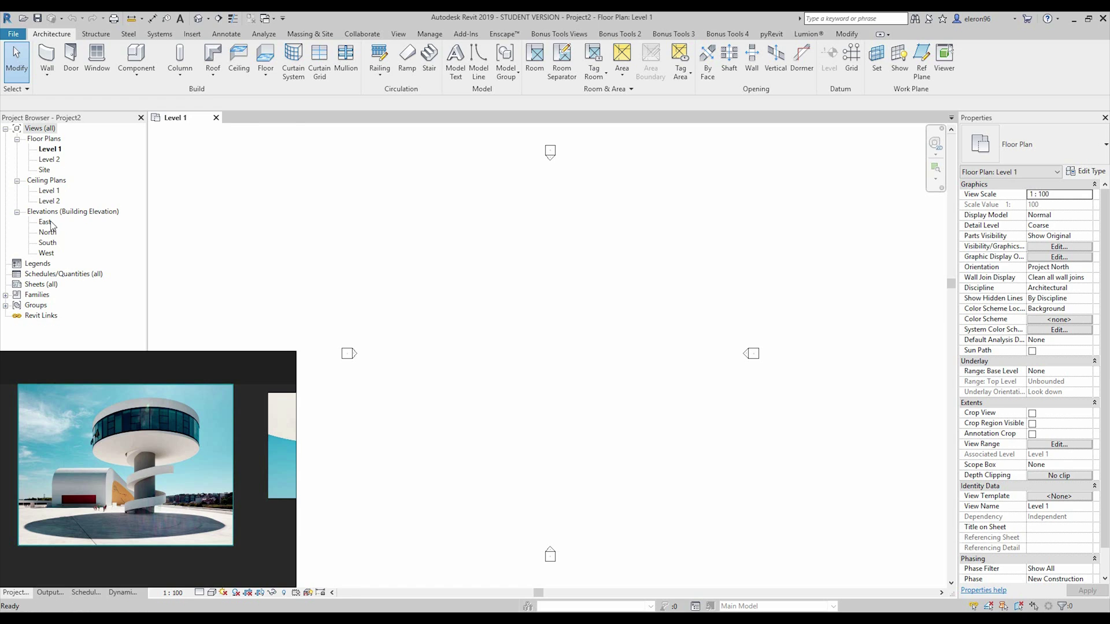
{"action": "scroll", "coordinate": [607, 396], "scroll_direction": "down", "scroll_amount": 1}
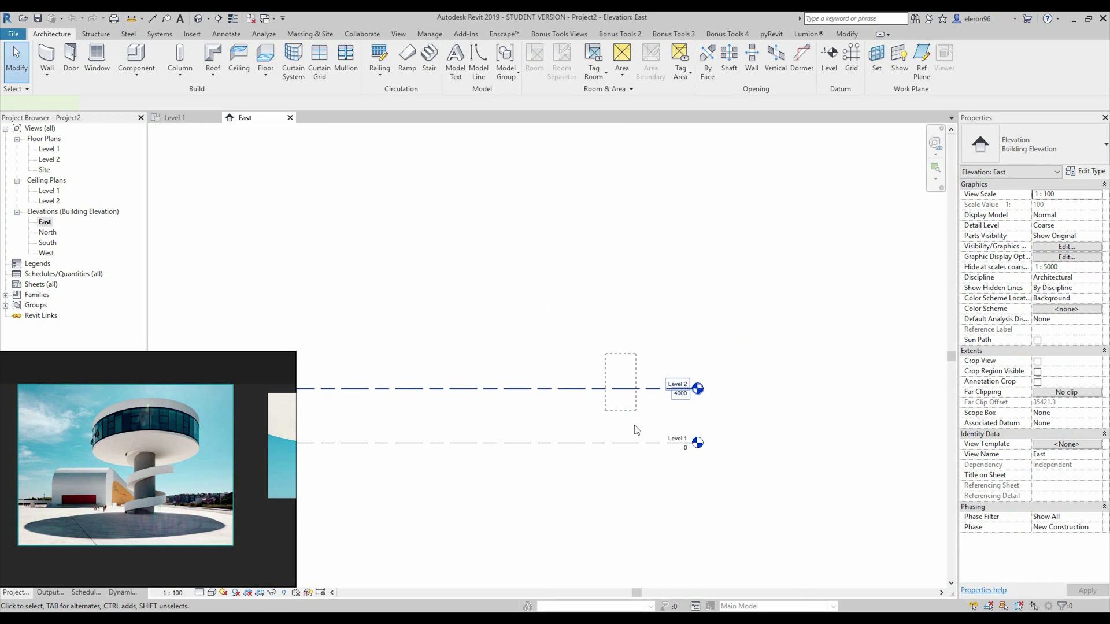
{"action": "left_click", "coordinate": [624, 392]}
{"action": "left_click", "coordinate": [231, 74]}
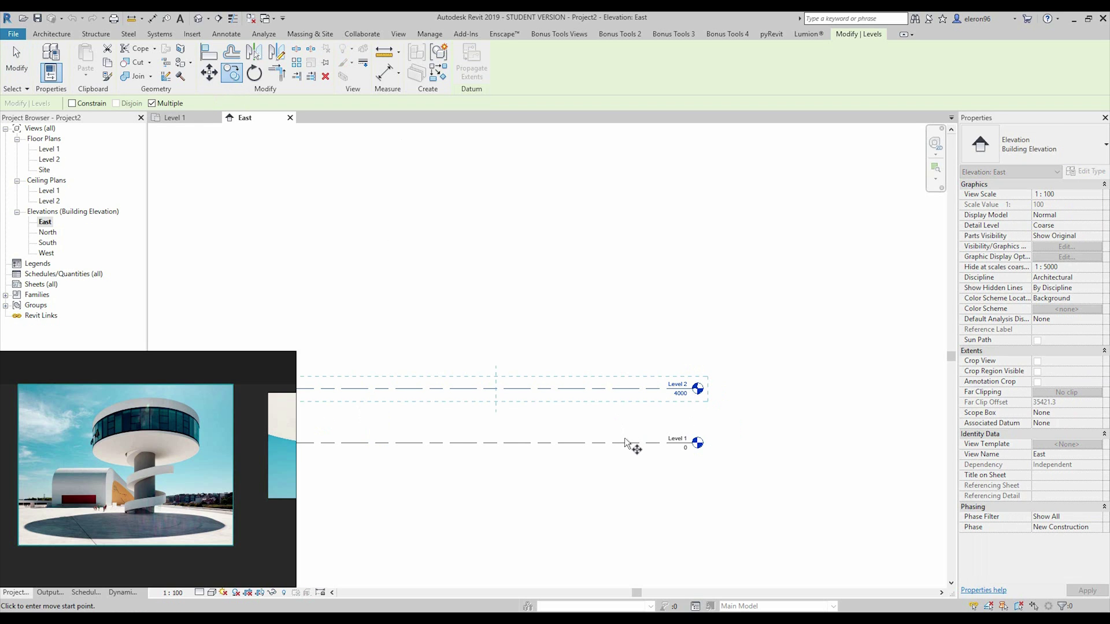
{"action": "left_click", "coordinate": [605, 444]}
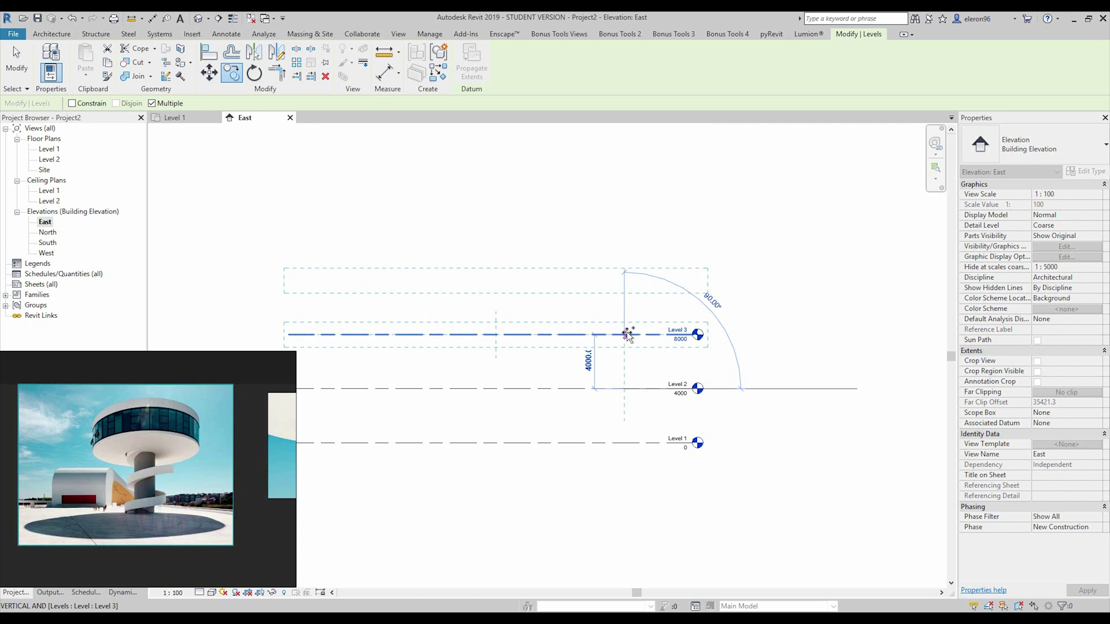
{"action": "left_click", "coordinate": [628, 280]}
{"action": "left_click", "coordinate": [628, 225]}
{"action": "key", "text": "Escape"}
{"action": "key", "text": "Escape"}
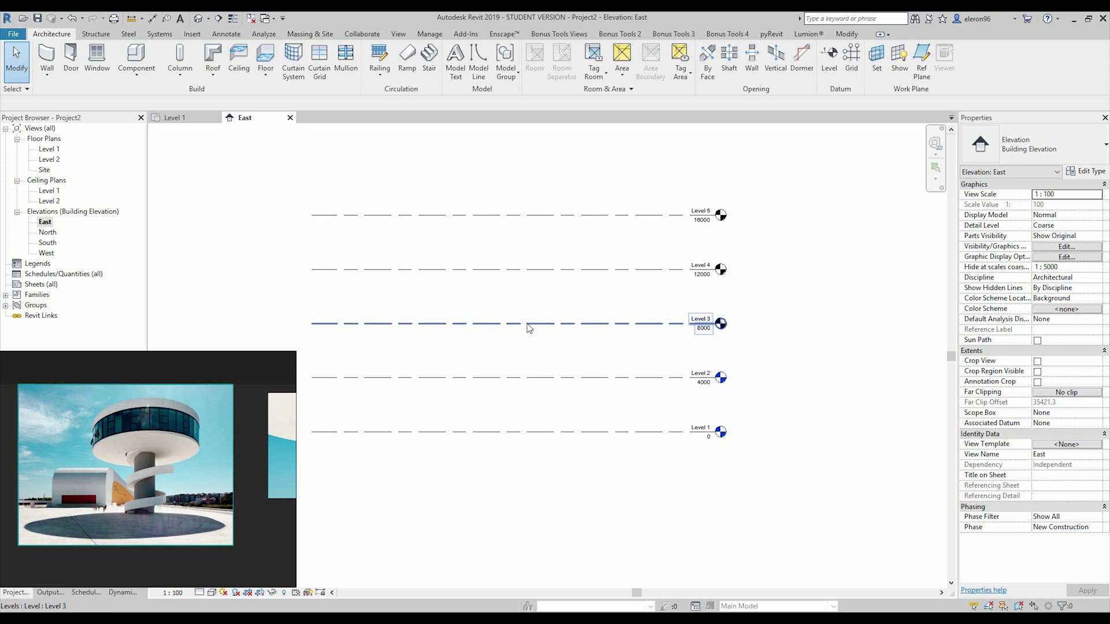
Step: Change the spacing above Level 4 so Level 5 sits at 18000
{"action": "middle_click_drag", "start_coordinate": [518, 318], "coordinate": [530, 329]}
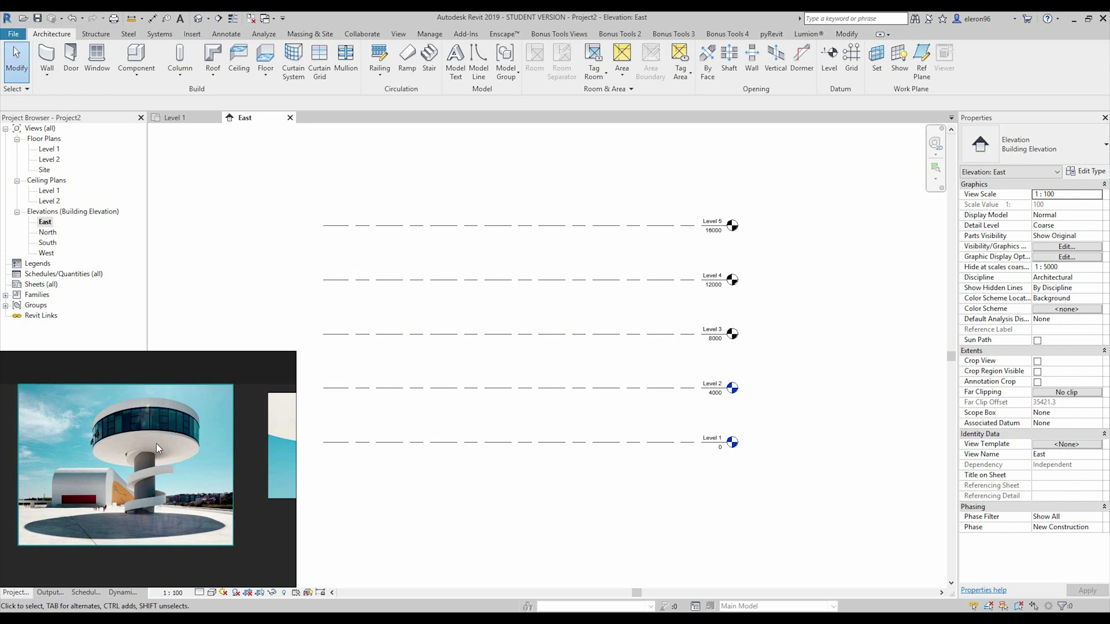
{"action": "scroll", "coordinate": [365, 375], "scroll_direction": "up", "scroll_amount": 2}
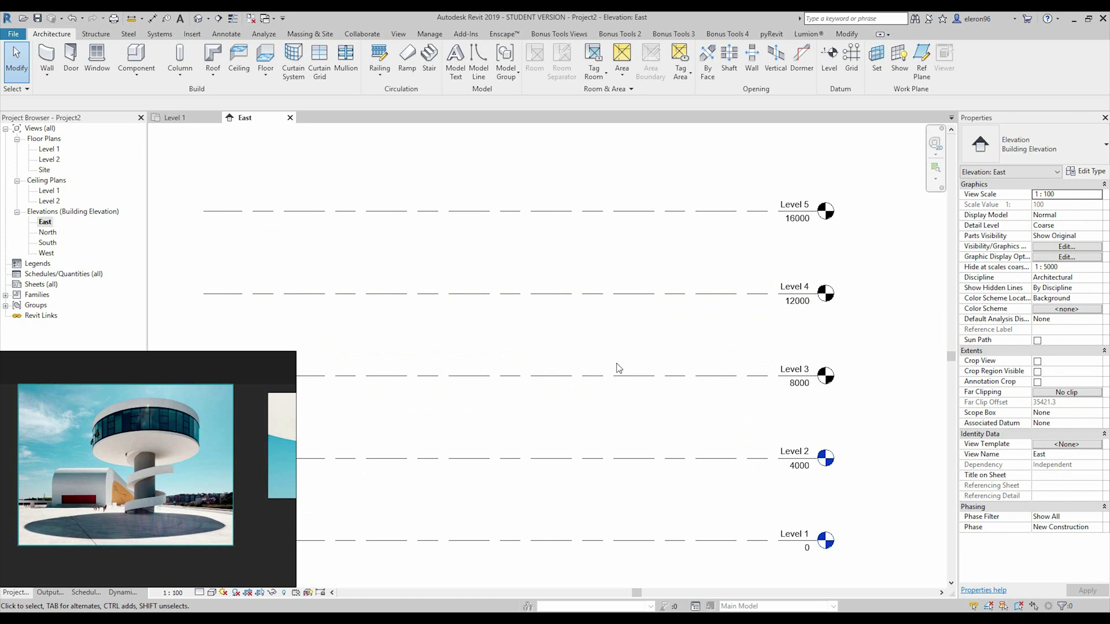
{"action": "middle_click_drag", "start_coordinate": [617, 369], "coordinate": [638, 368]}
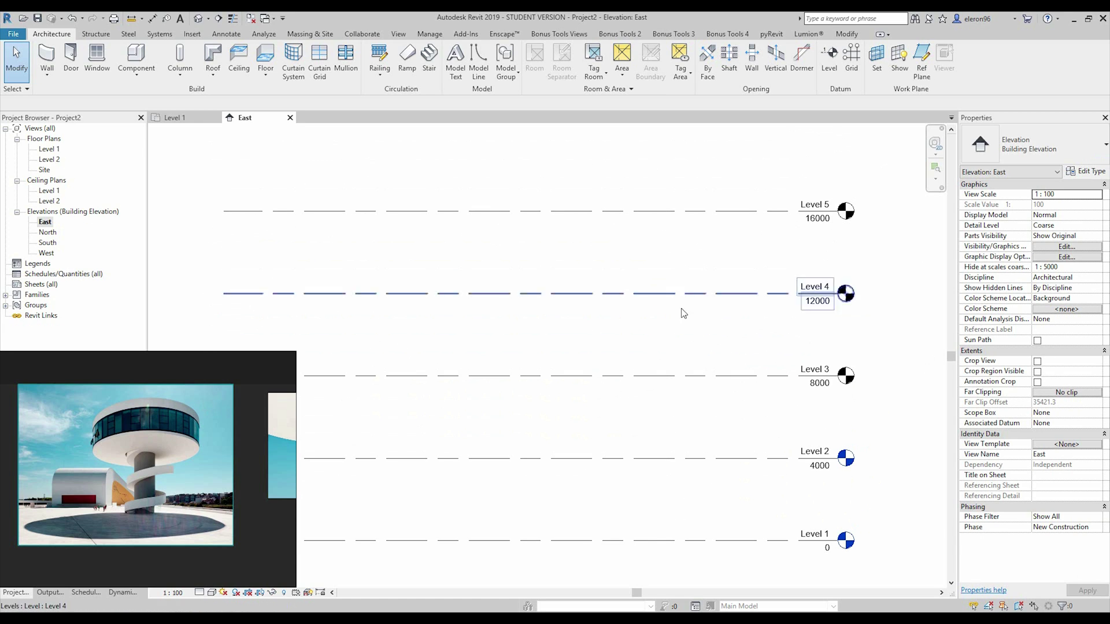
{"action": "left_click", "coordinate": [763, 211]}
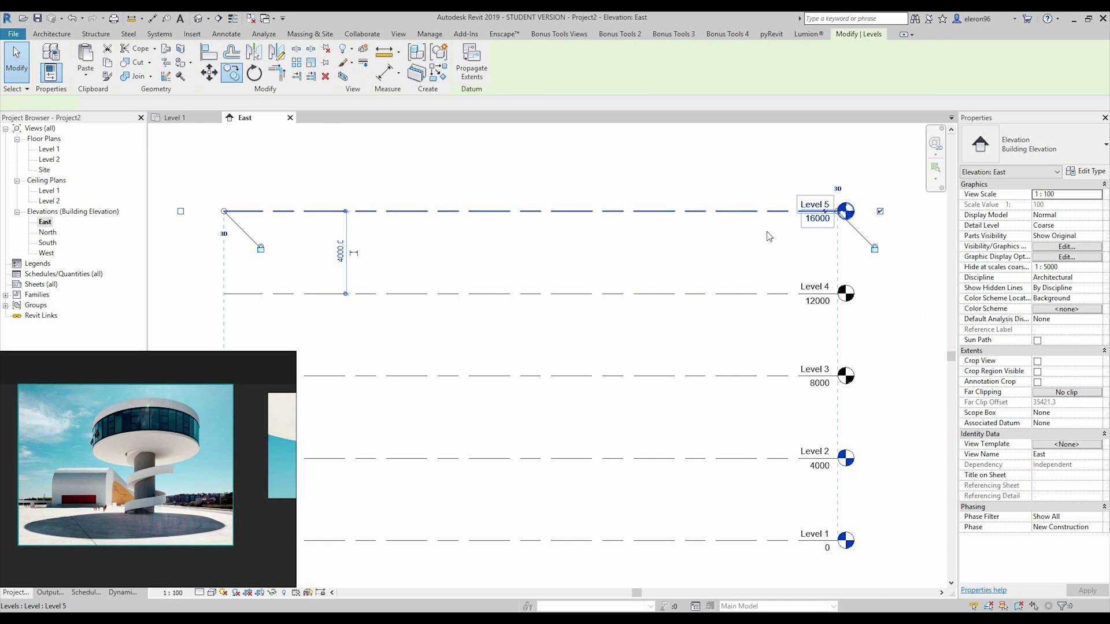
{"action": "left_click", "coordinate": [344, 255]}
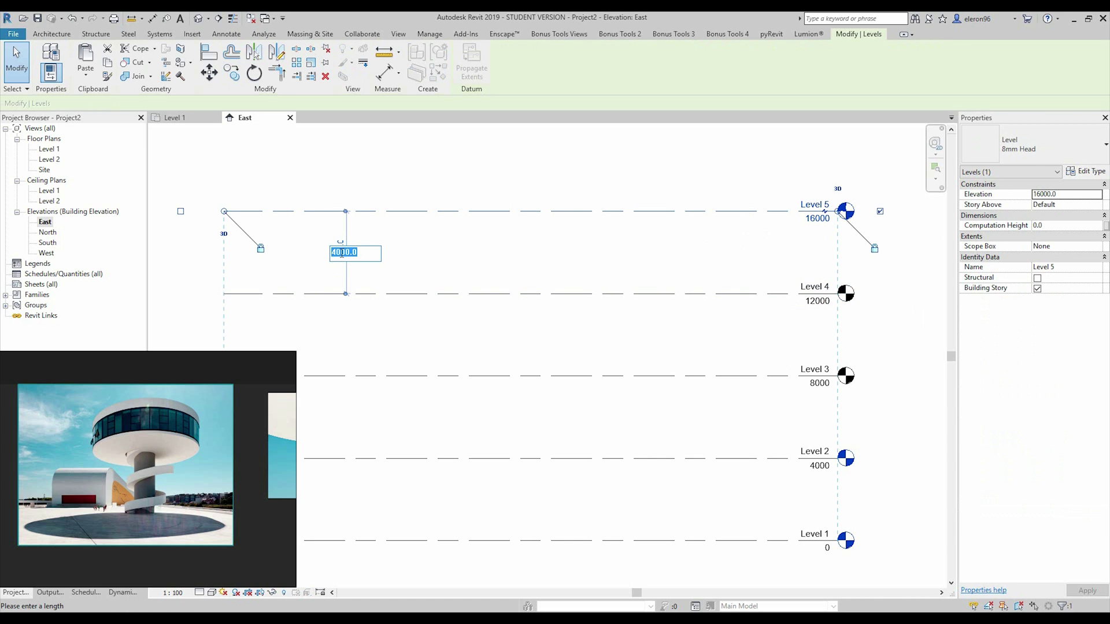
{"action": "key", "text": "Return"}
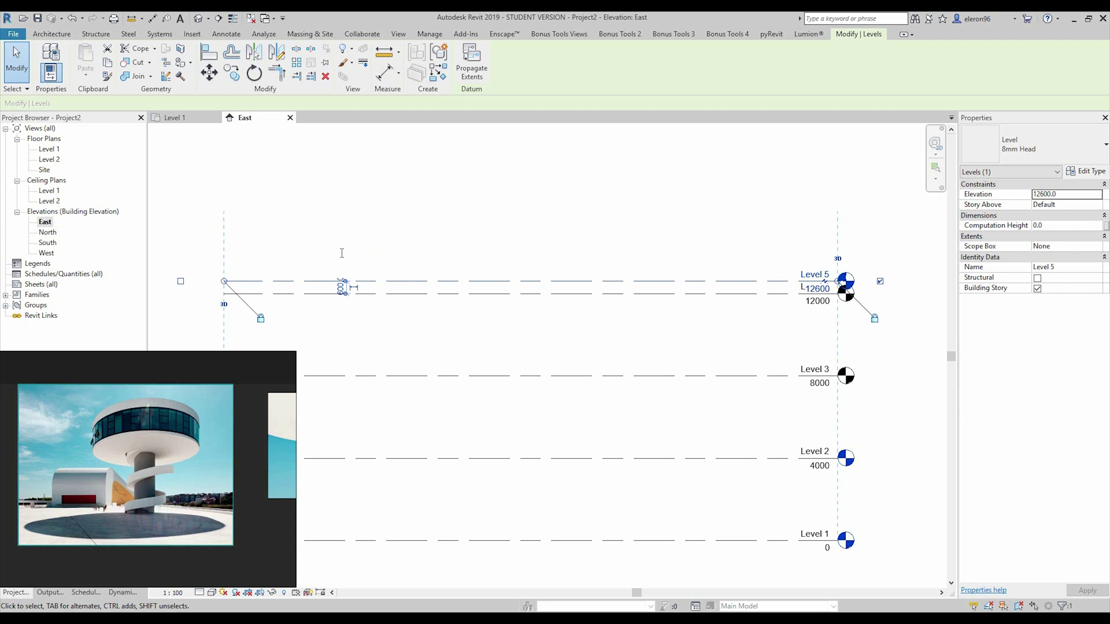
{"action": "scroll", "coordinate": [344, 287], "scroll_direction": "up", "scroll_amount": 3}
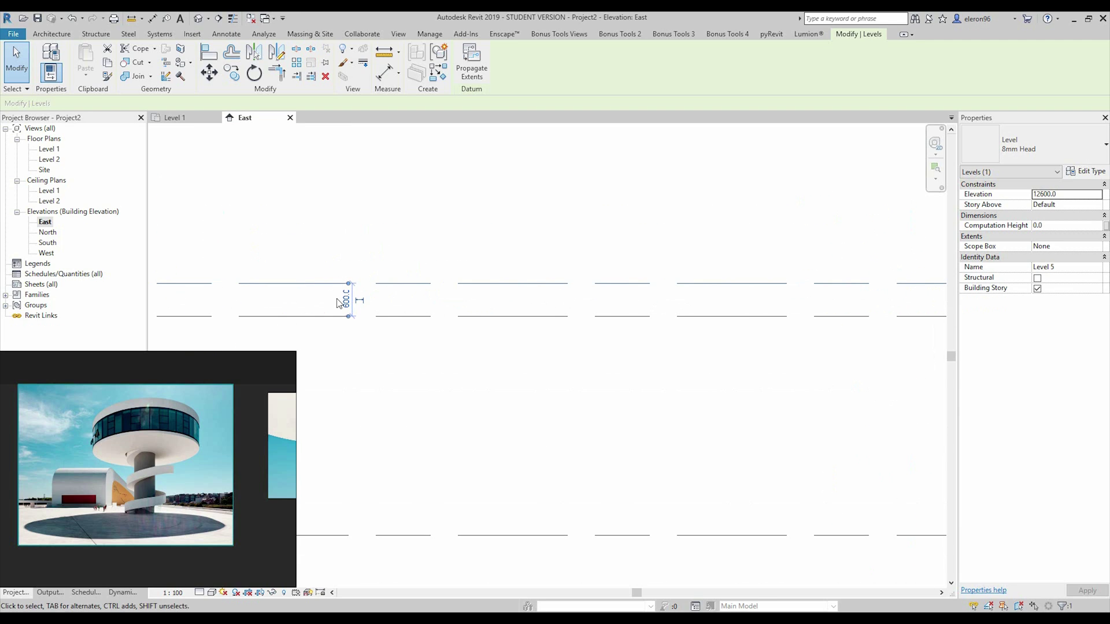
{"action": "left_click", "coordinate": [344, 299]}
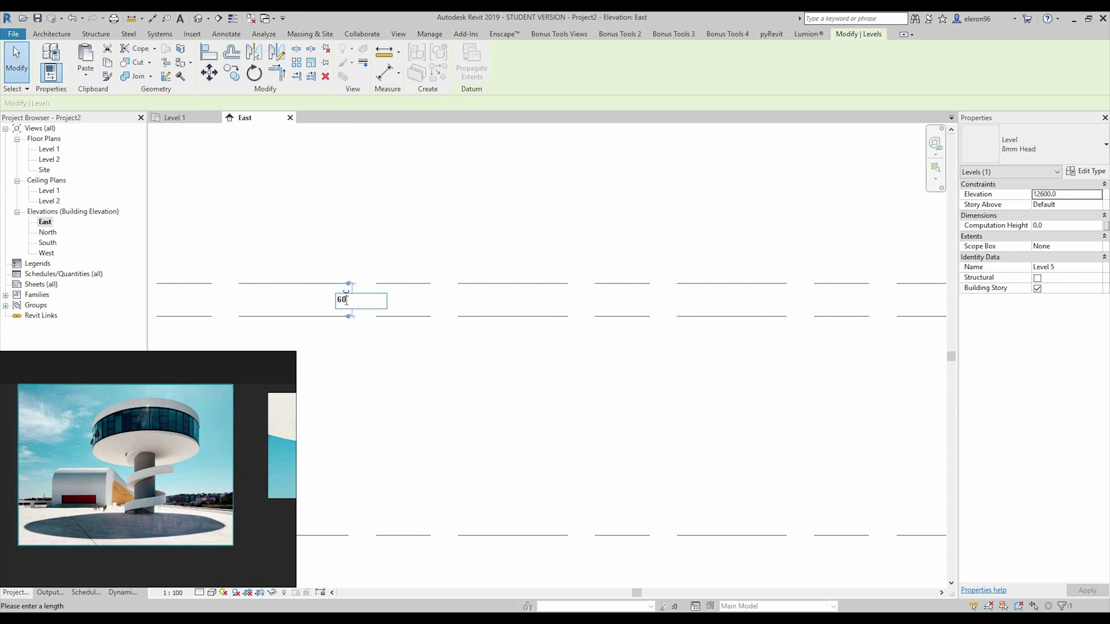
{"action": "type", "text": "6000"}
{"action": "key", "text": "Return"}
{"action": "scroll", "coordinate": [434, 286], "scroll_direction": "down", "scroll_amount": 3}
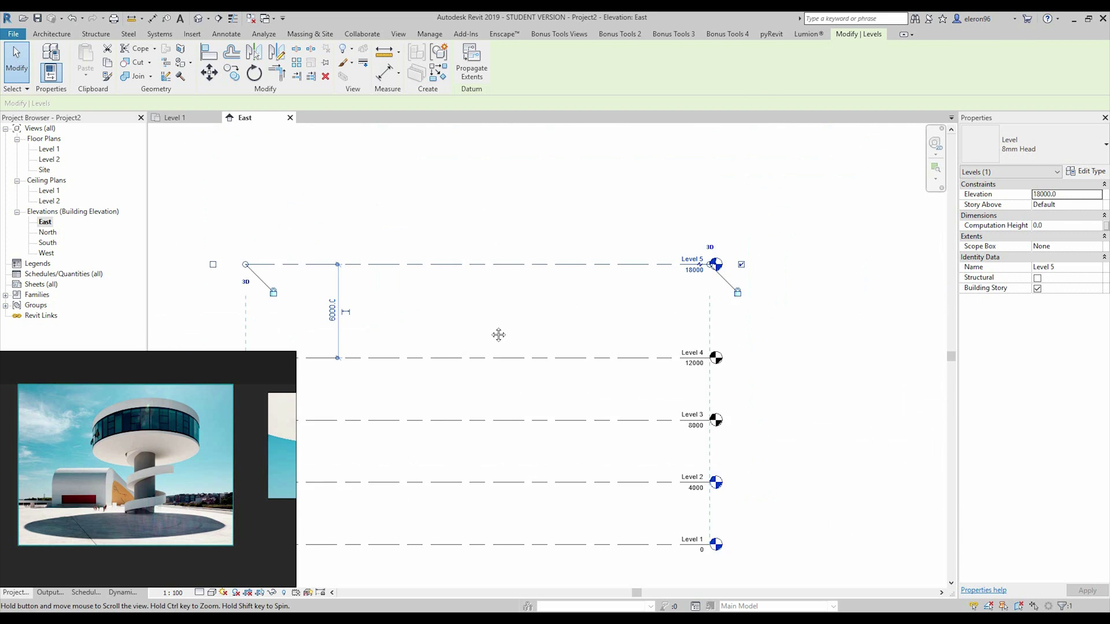
{"action": "key", "text": "Escape"}
{"action": "scroll", "coordinate": [475, 373], "scroll_direction": "up", "scroll_amount": 2}
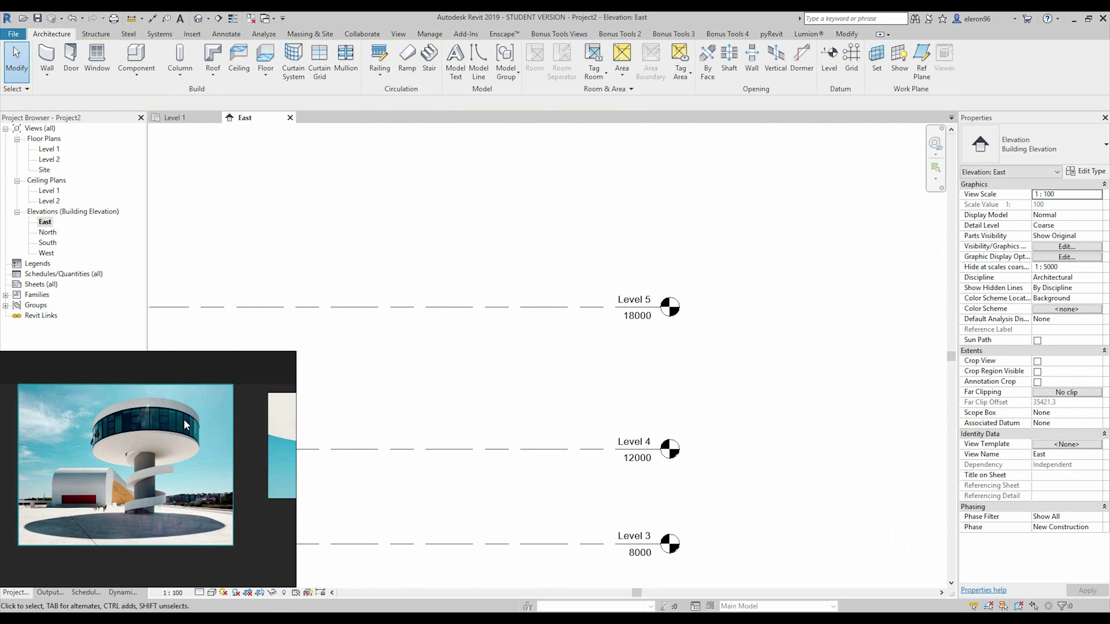
Step: Copy Level 5 up 1000 and name the new level Roof
{"action": "left_click", "coordinate": [642, 300]}
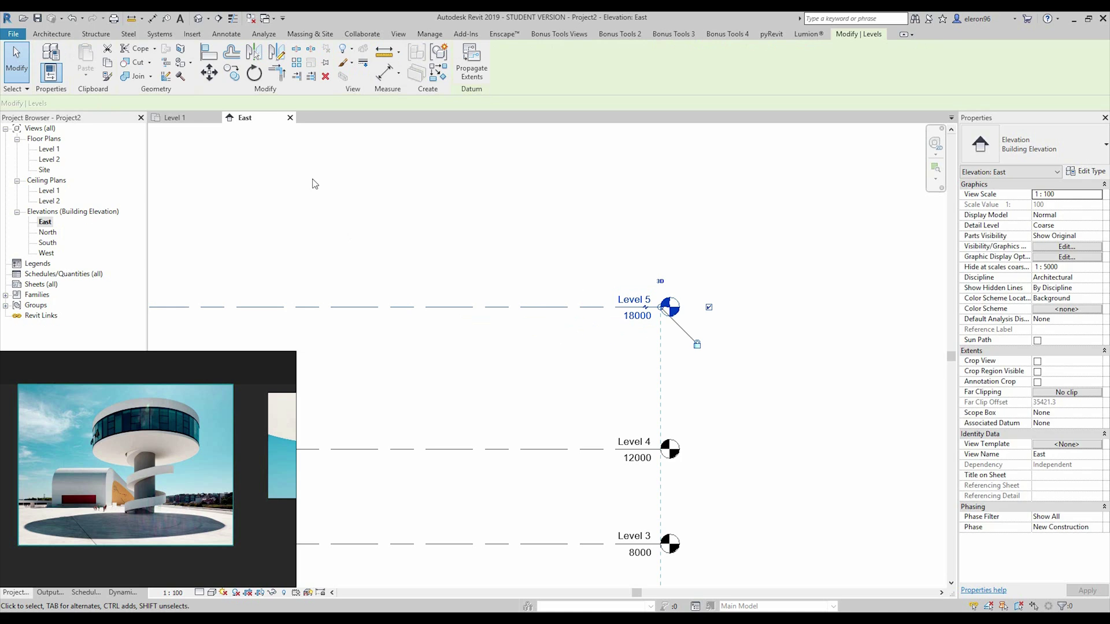
{"action": "key", "text": "m"}
{"action": "key", "text": "v"}
{"action": "left_click", "coordinate": [583, 306]}
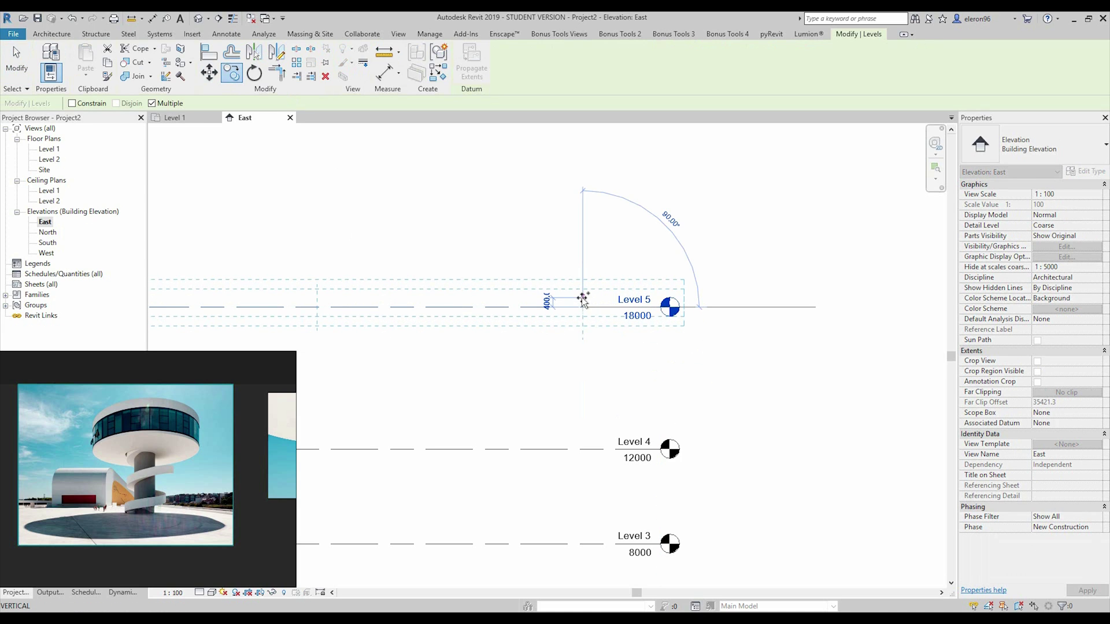
{"action": "type", "text": "1000"}
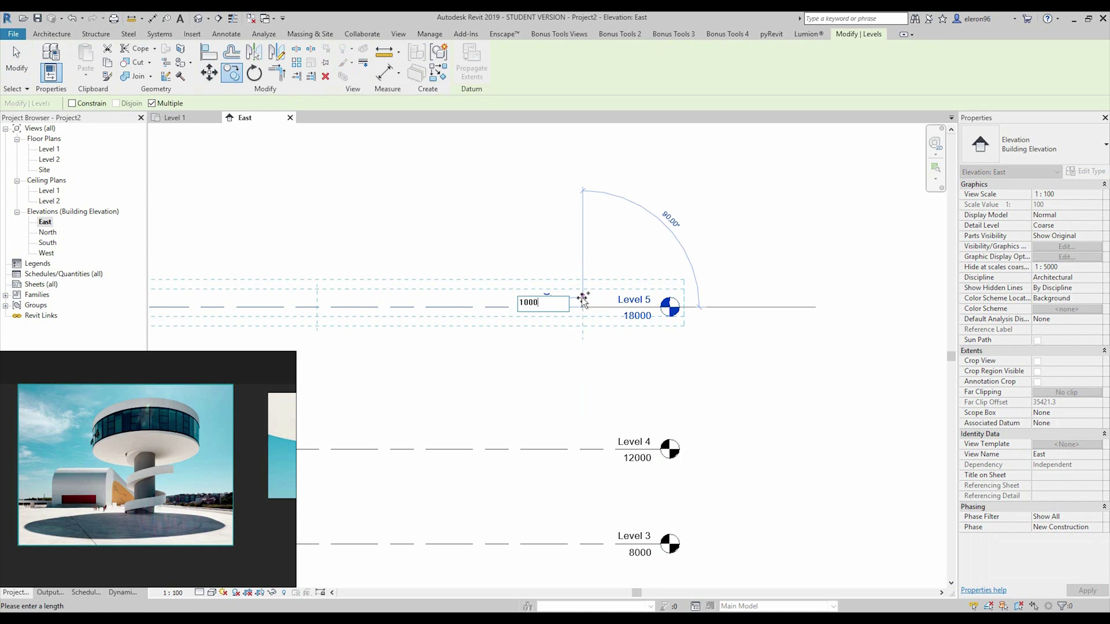
{"action": "key", "text": "Return"}
{"action": "key", "text": "Escape"}
{"action": "scroll", "coordinate": [703, 260], "scroll_direction": "down", "scroll_amount": 3}
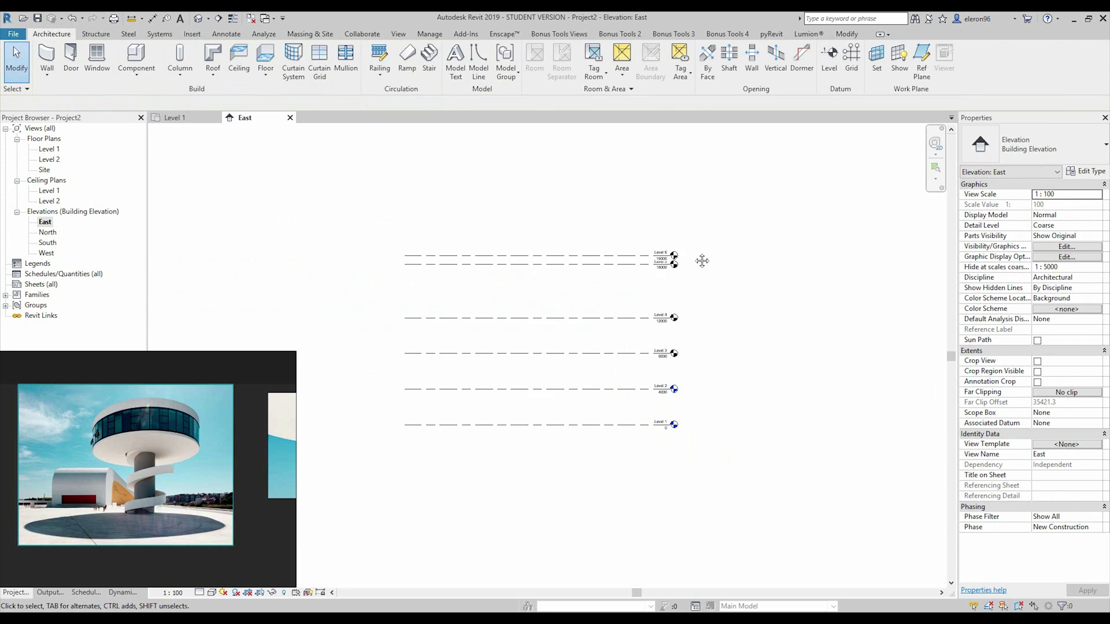
{"action": "scroll", "coordinate": [703, 260], "scroll_direction": "up", "scroll_amount": 3}
{"action": "left_click", "coordinate": [663, 286]}
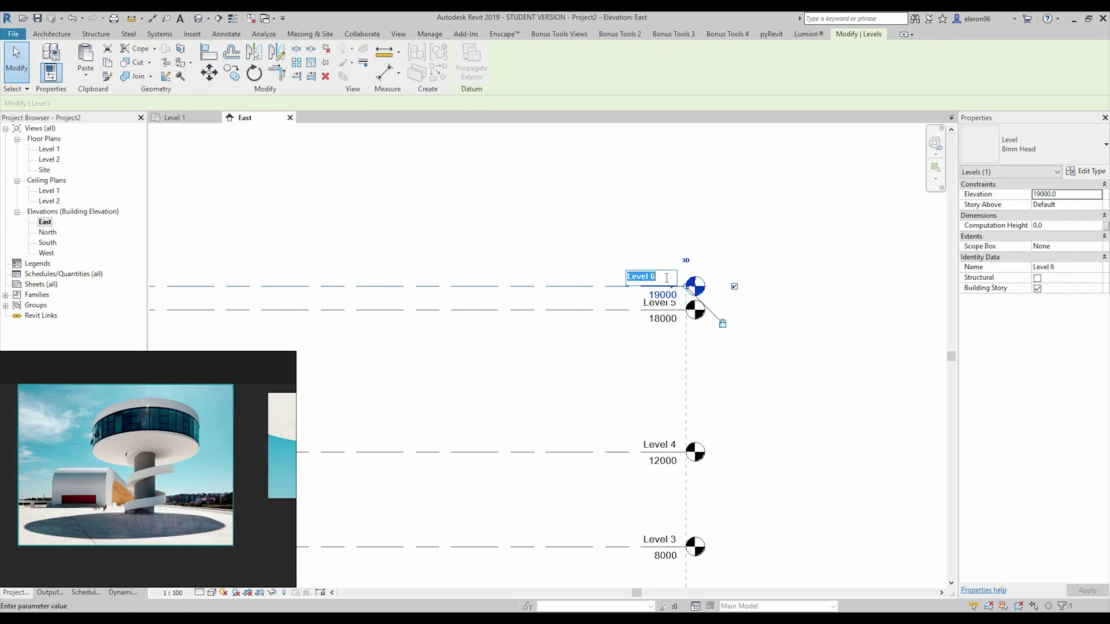
{"action": "type", "text": "Roof"}
{"action": "key", "text": "Return"}
{"action": "scroll", "coordinate": [768, 217], "scroll_direction": "down", "scroll_amount": 2}
{"action": "scroll", "coordinate": [769, 216], "scroll_direction": "down", "scroll_amount": 2}
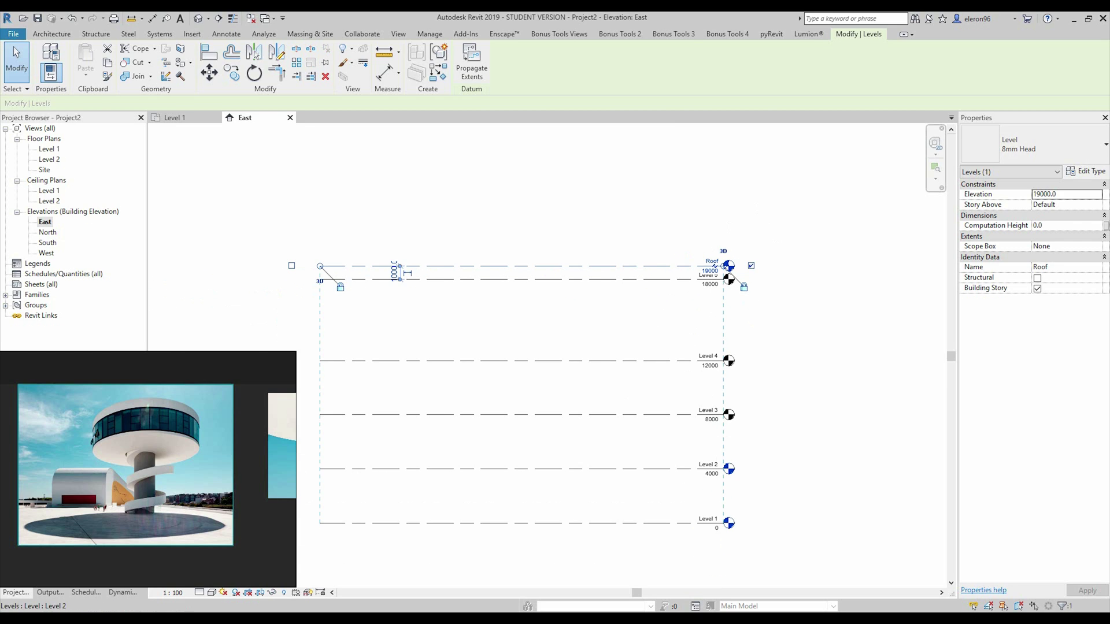
{"action": "left_click", "coordinate": [173, 593]}
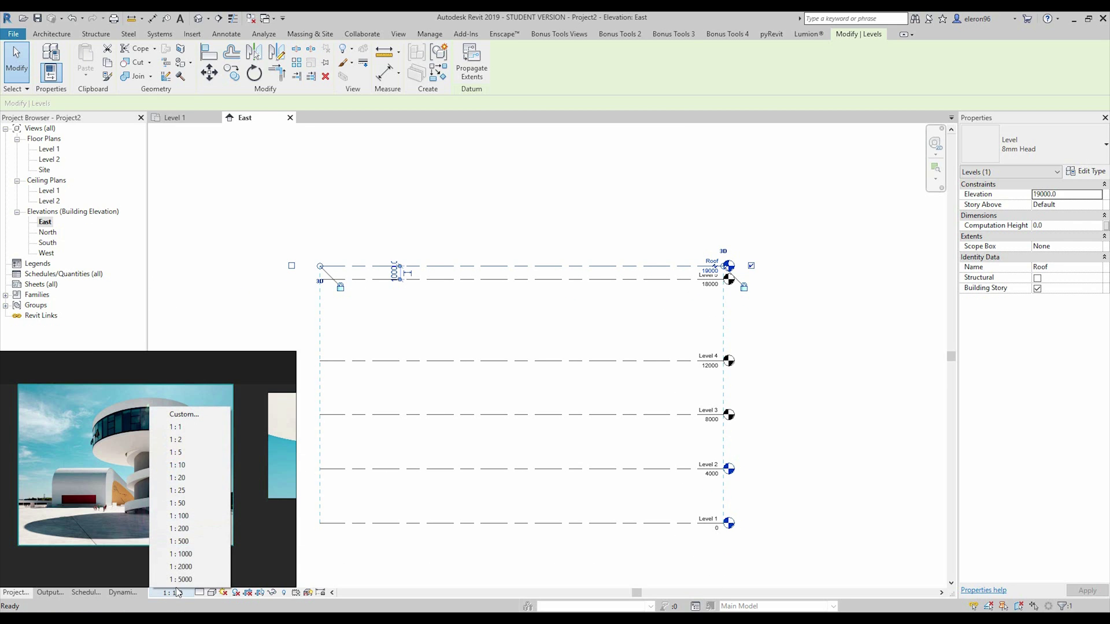
{"action": "left_click", "coordinate": [189, 506]}
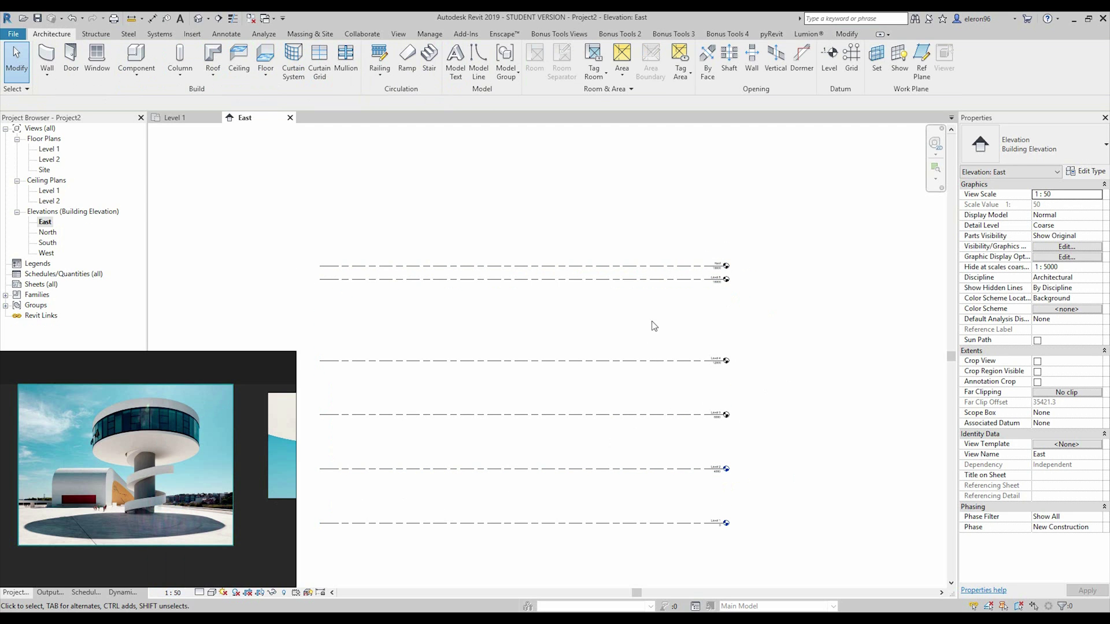
{"action": "middle_click_drag", "start_coordinate": [725, 337], "coordinate": [760, 296]}
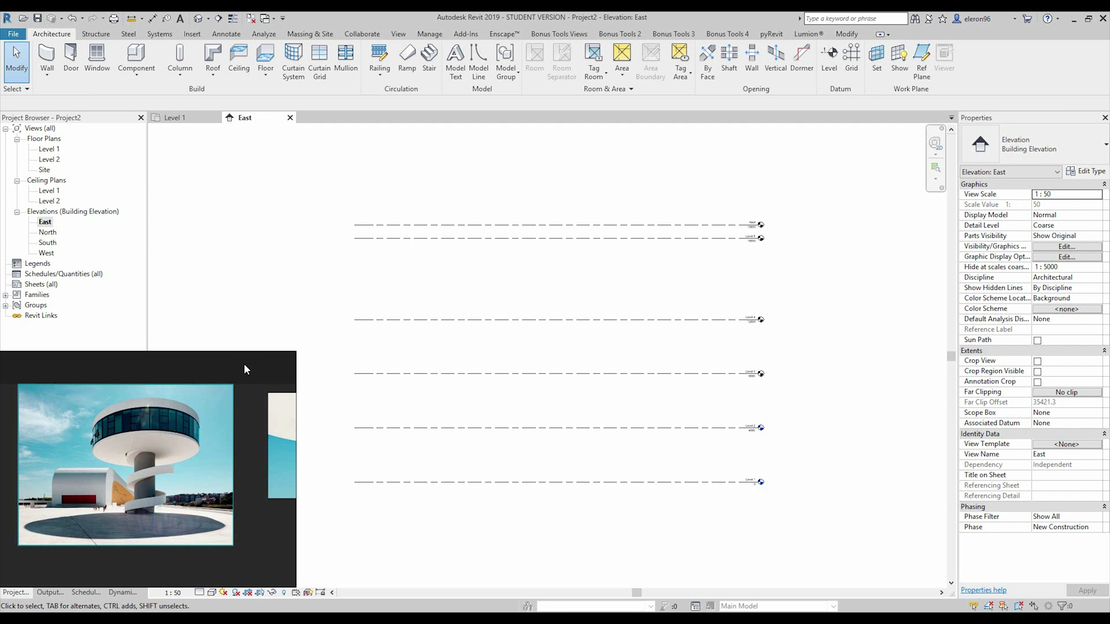
{"action": "left_click_drag", "start_coordinate": [243, 364], "coordinate": [257, 354]}
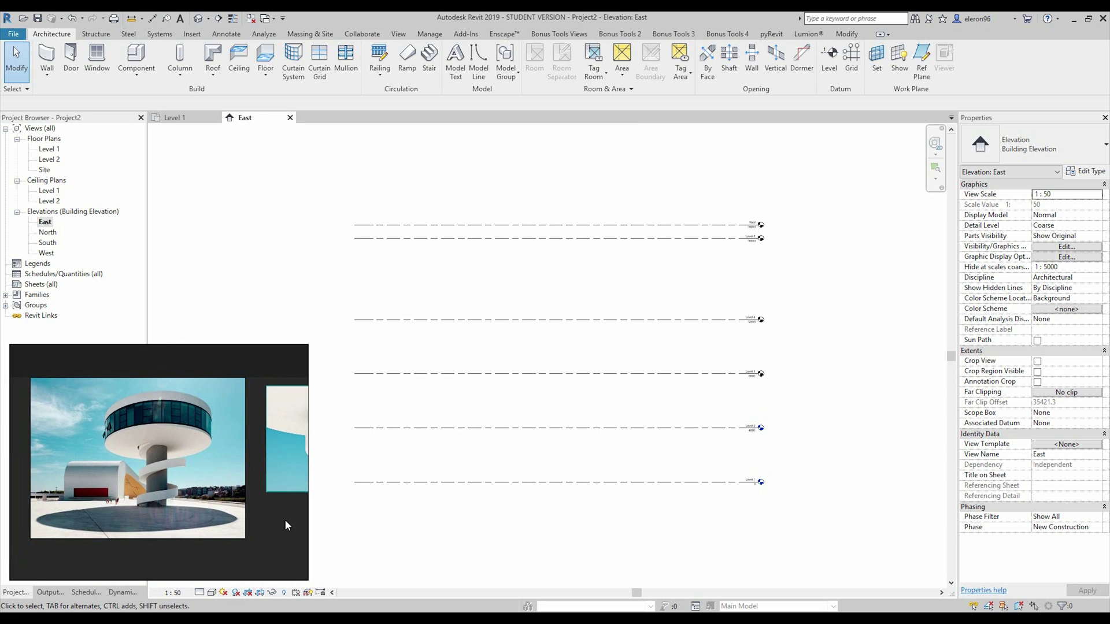
{"action": "scroll", "coordinate": [285, 520], "scroll_direction": "down", "scroll_amount": 3}
{"action": "scroll", "coordinate": [121, 520], "scroll_direction": "down", "scroll_amount": 3}
{"action": "scroll", "coordinate": [194, 508], "scroll_direction": "up", "scroll_amount": 3}
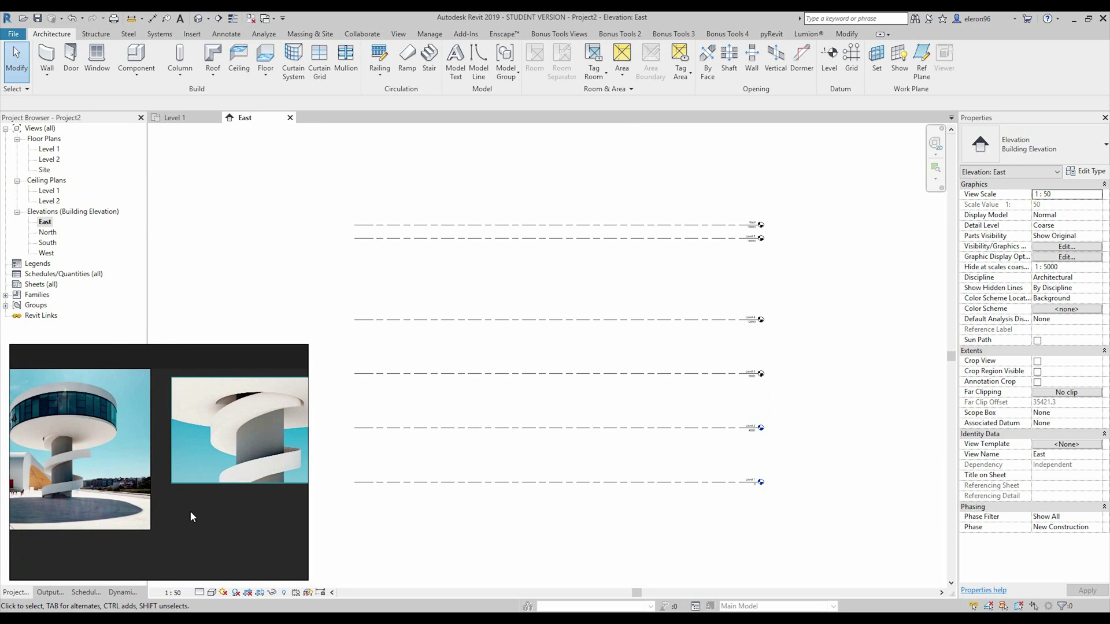
{"action": "scroll", "coordinate": [194, 508], "scroll_direction": "up", "scroll_amount": 2}
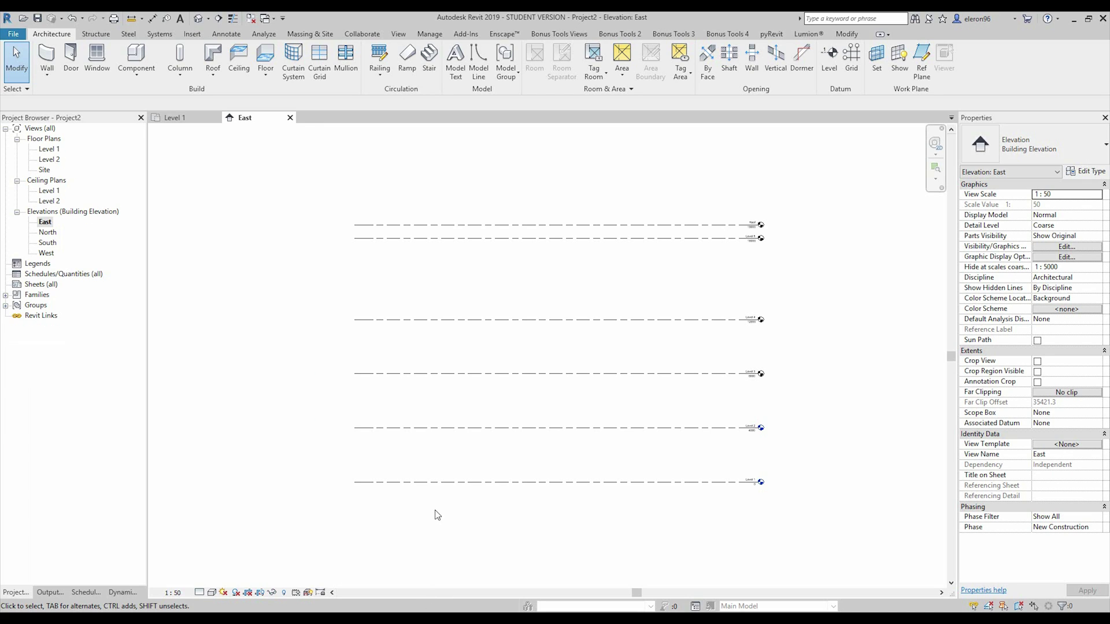
Step: Draw crossing horizontal and vertical reference planes in the Level 1 floor plan
{"action": "double_click", "coordinate": [49, 149]}
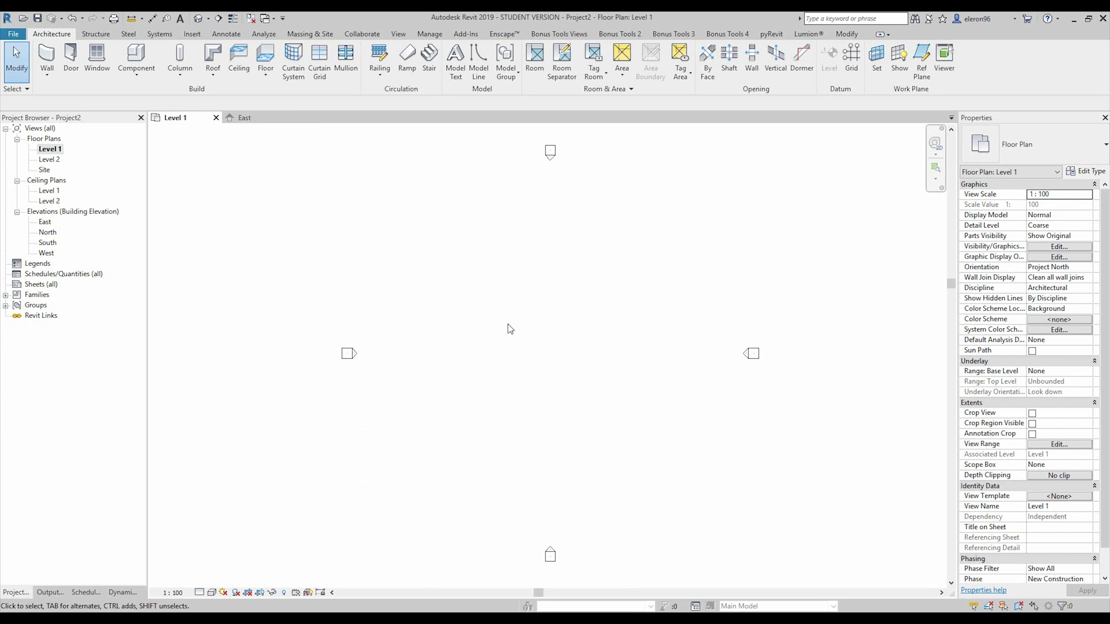
{"action": "scroll", "coordinate": [444, 338], "scroll_direction": "up", "scroll_amount": 2}
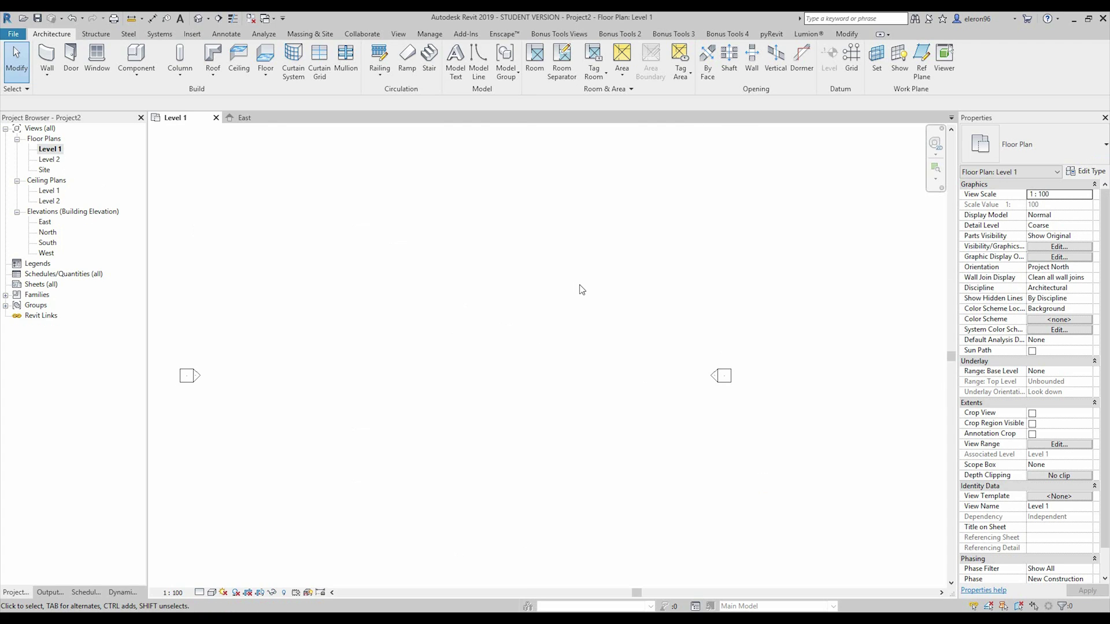
{"action": "left_click", "coordinate": [921, 61]}
{"action": "left_click", "coordinate": [346, 349]}
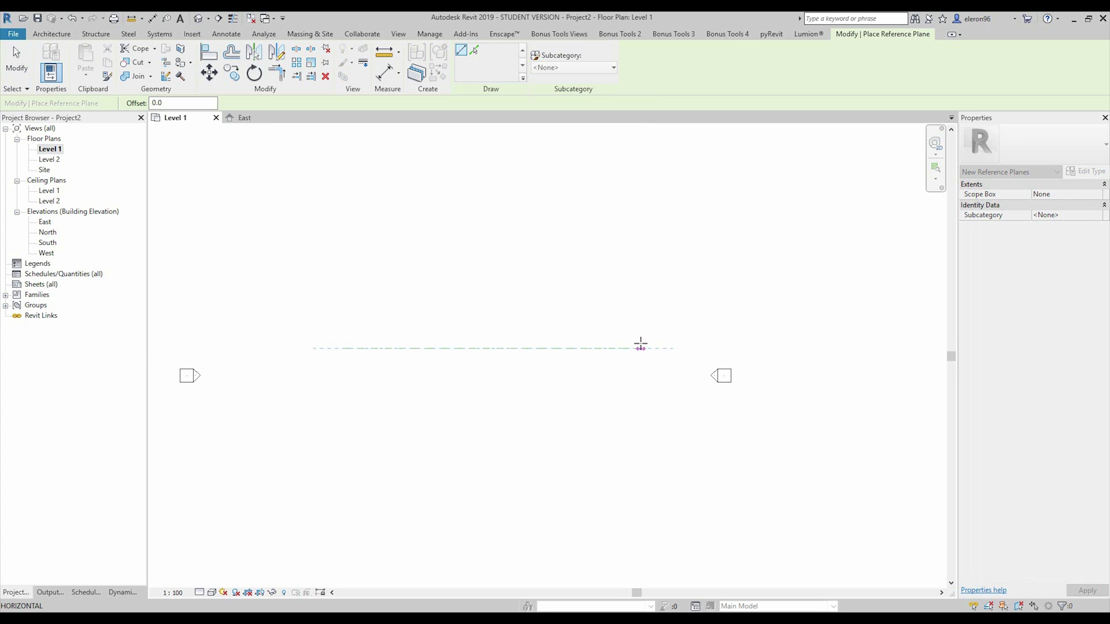
{"action": "left_click", "coordinate": [641, 348]}
{"action": "left_click", "coordinate": [490, 241]}
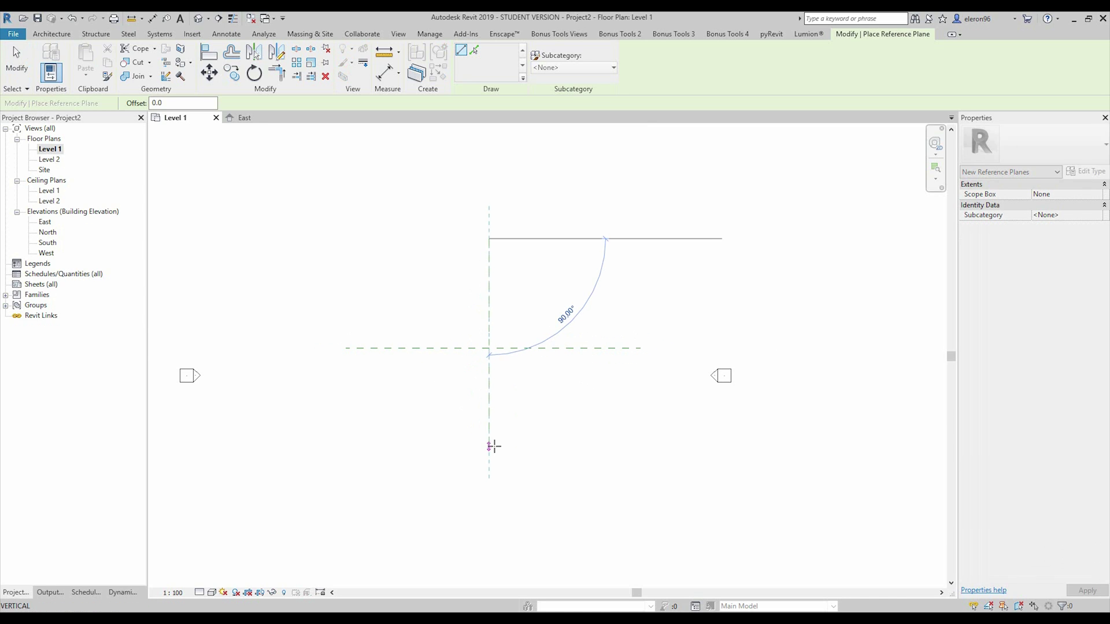
{"action": "left_click", "coordinate": [490, 444]}
{"action": "key", "text": "Escape"}
{"action": "key", "text": "Escape"}
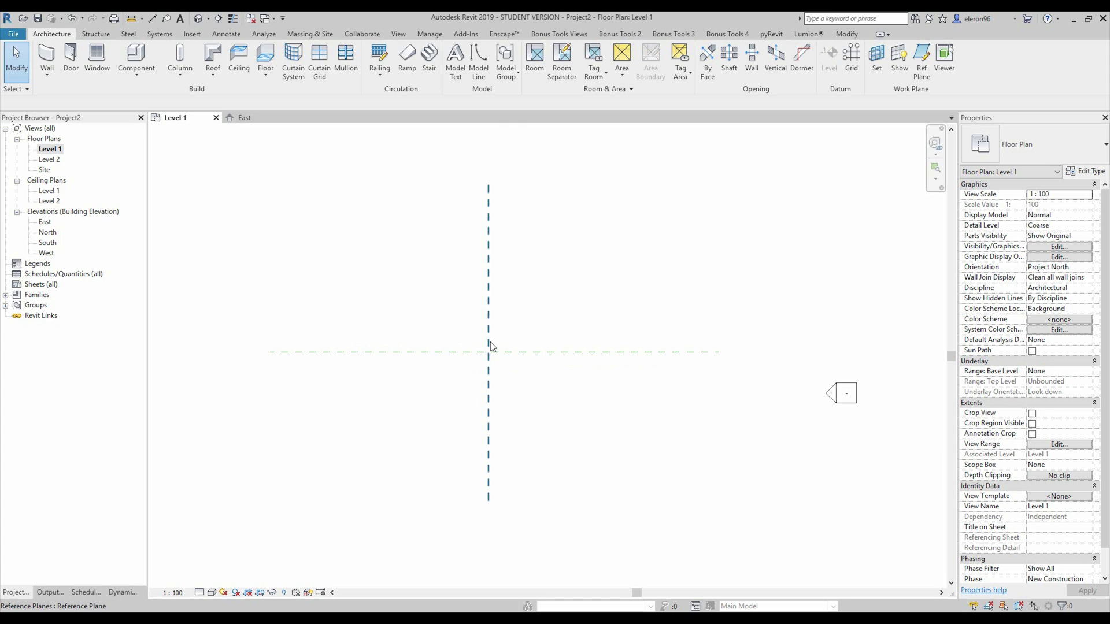
{"action": "scroll", "coordinate": [503, 347], "scroll_direction": "up", "scroll_amount": 1}
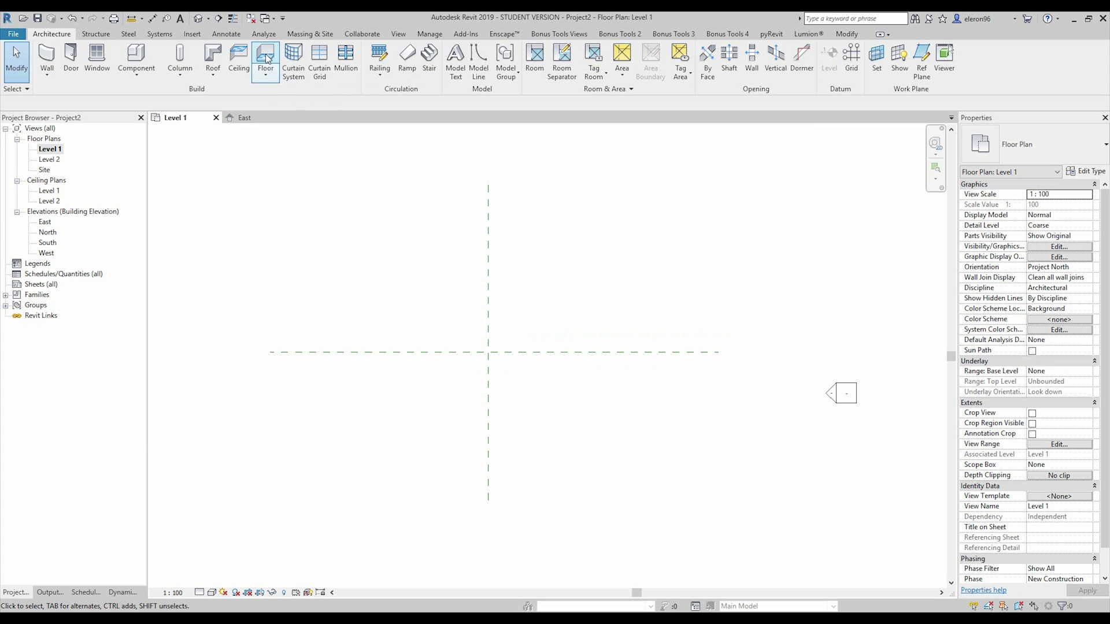
Step: On Massing & Site, set mass display to Show Mass Form and Floors
{"action": "left_click", "coordinate": [309, 35]}
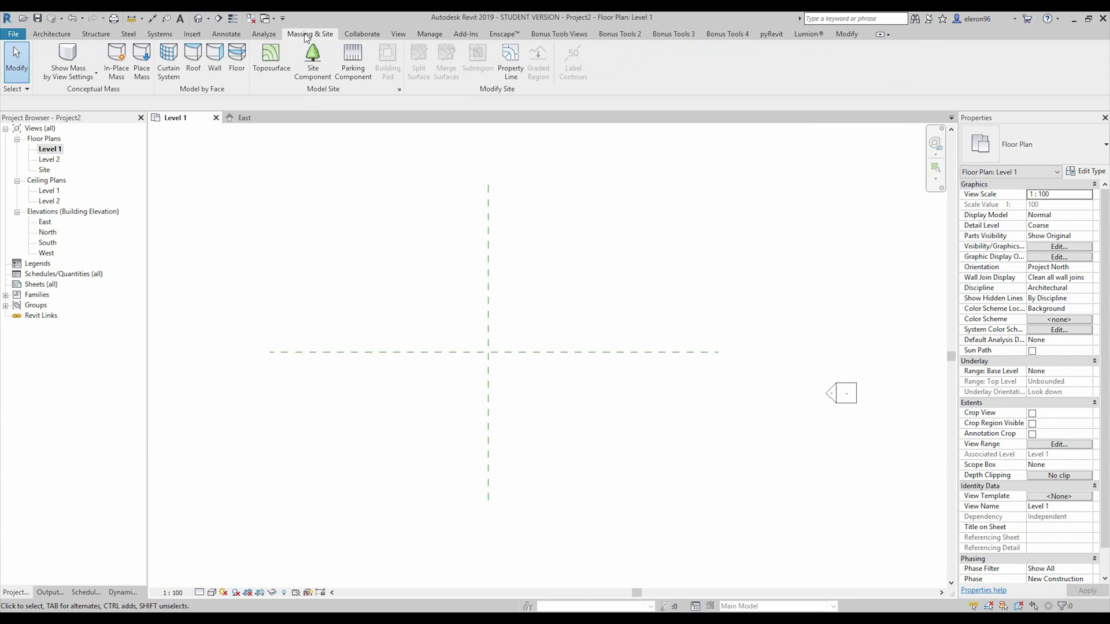
{"action": "left_click", "coordinate": [68, 62]}
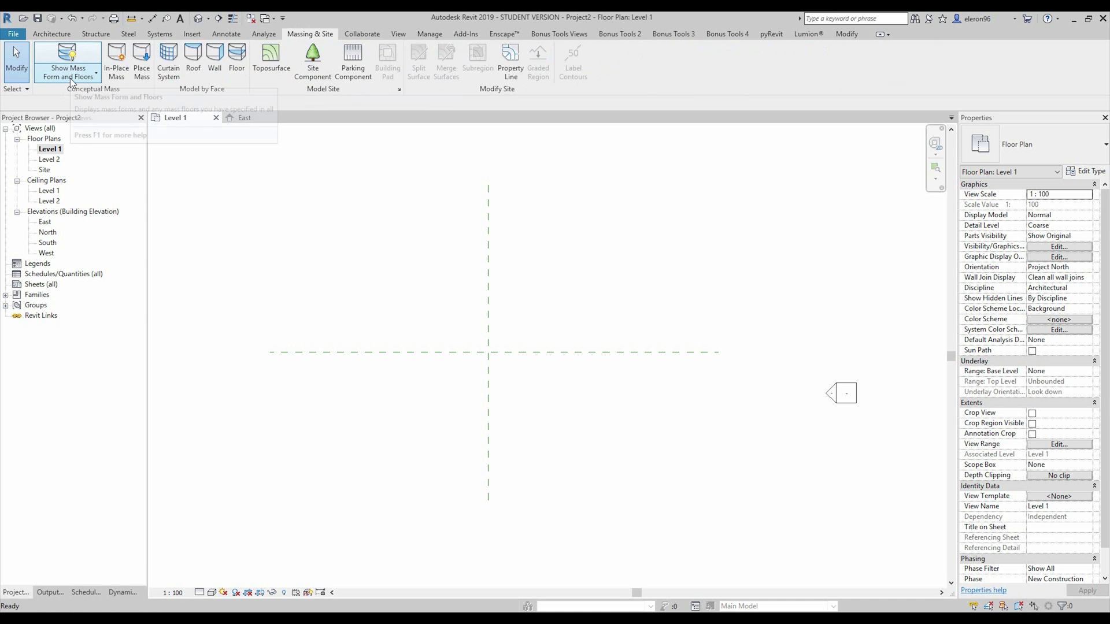
Step: Create a default-named in-place mass with a 2500-radius circle at the reference-plane crossing
{"action": "left_click", "coordinate": [115, 62]}
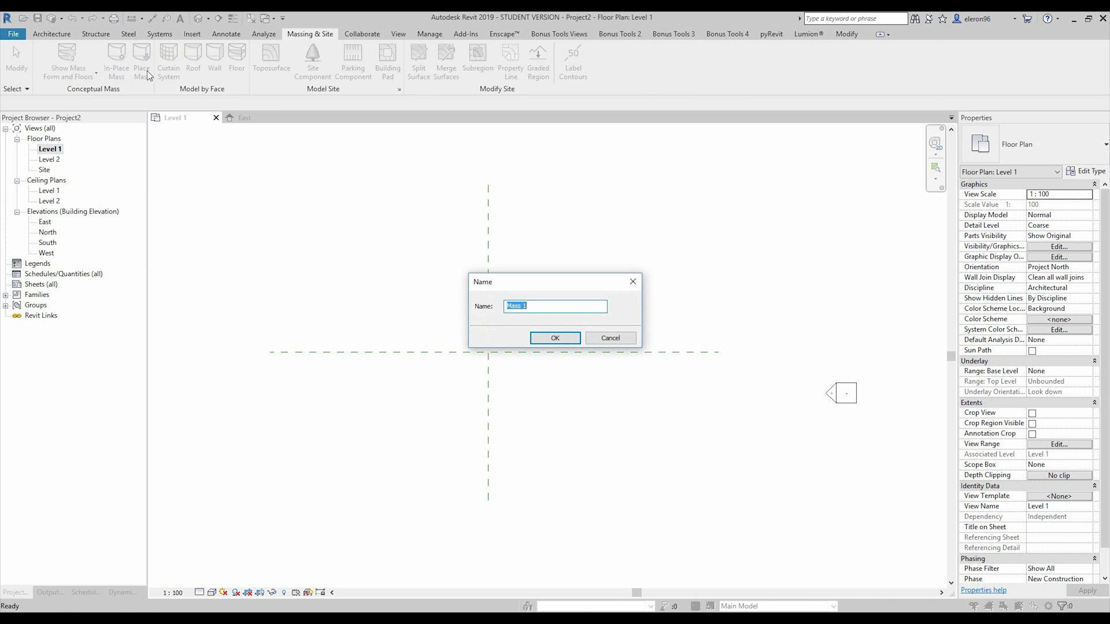
{"action": "left_click", "coordinate": [554, 337]}
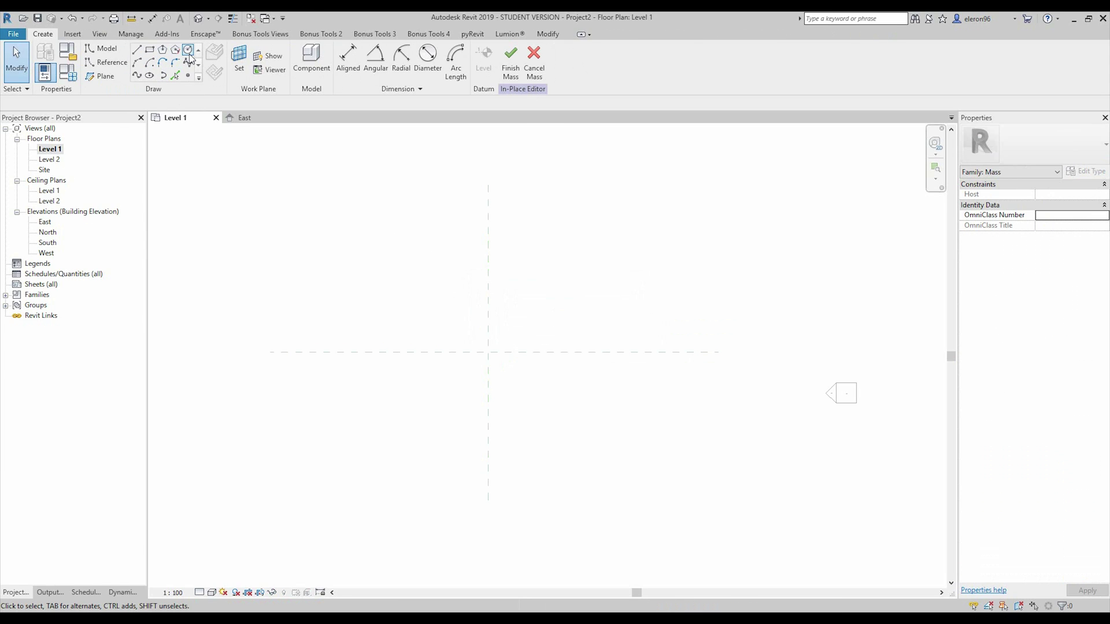
{"action": "left_click", "coordinate": [189, 50]}
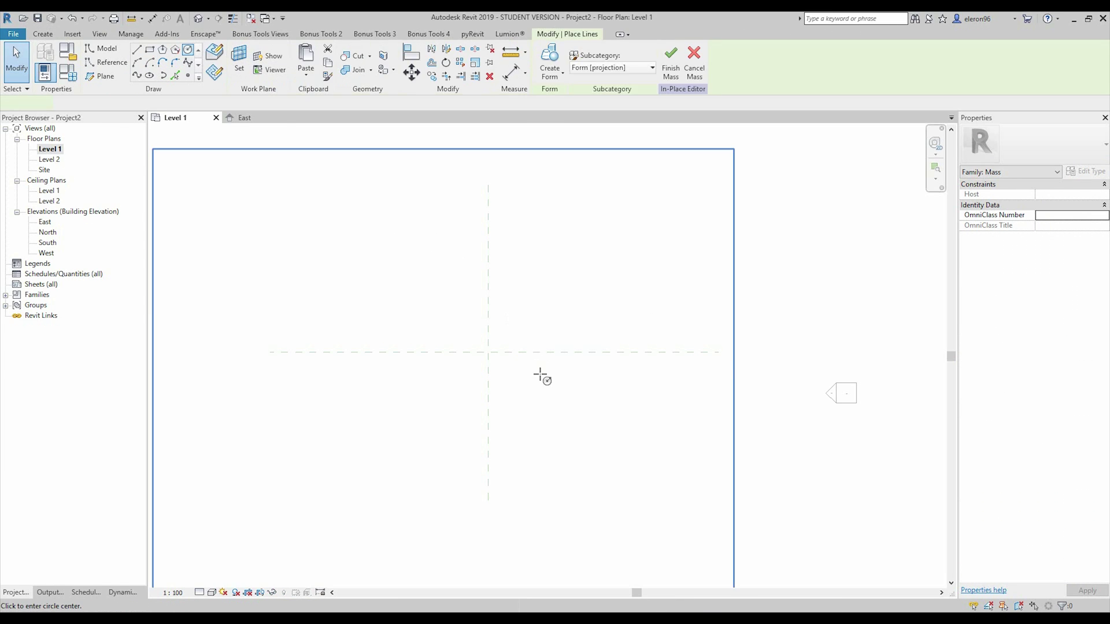
{"action": "left_click", "coordinate": [489, 352]}
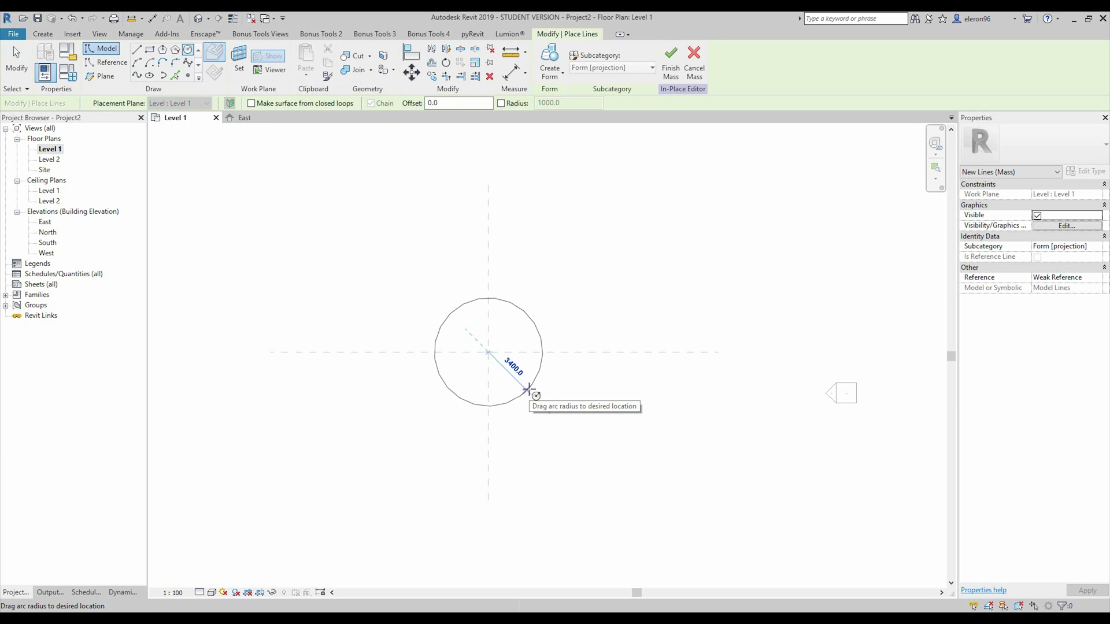
{"action": "type", "text": "2500"}
{"action": "key", "text": "Return"}
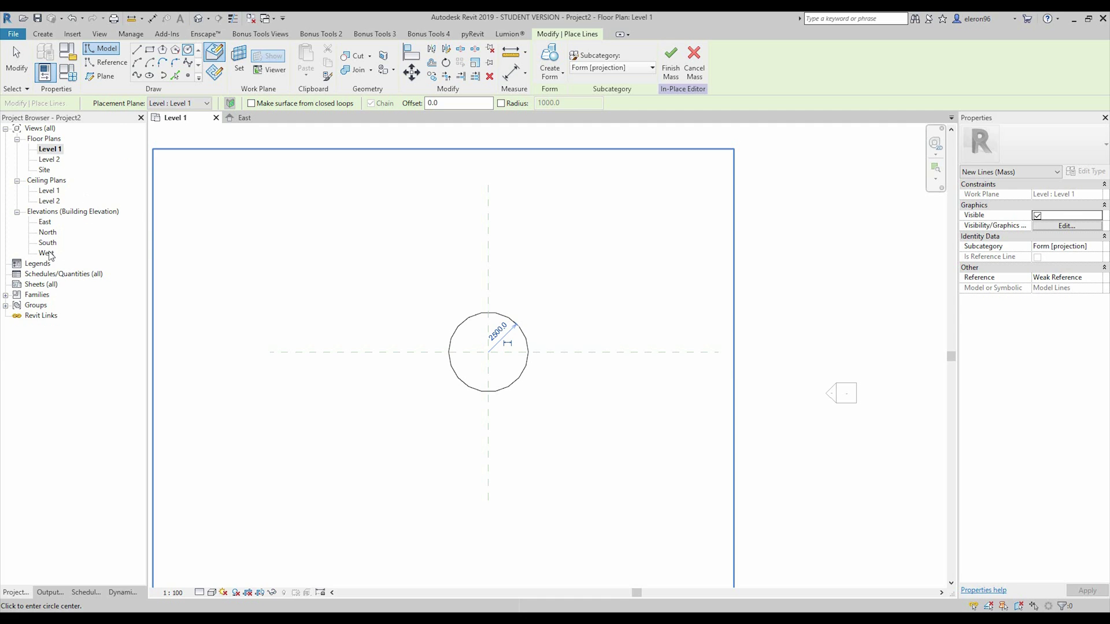
Step: In the 3D view, extrude the circle into a solid cylinder form
{"action": "left_click", "coordinate": [198, 17]}
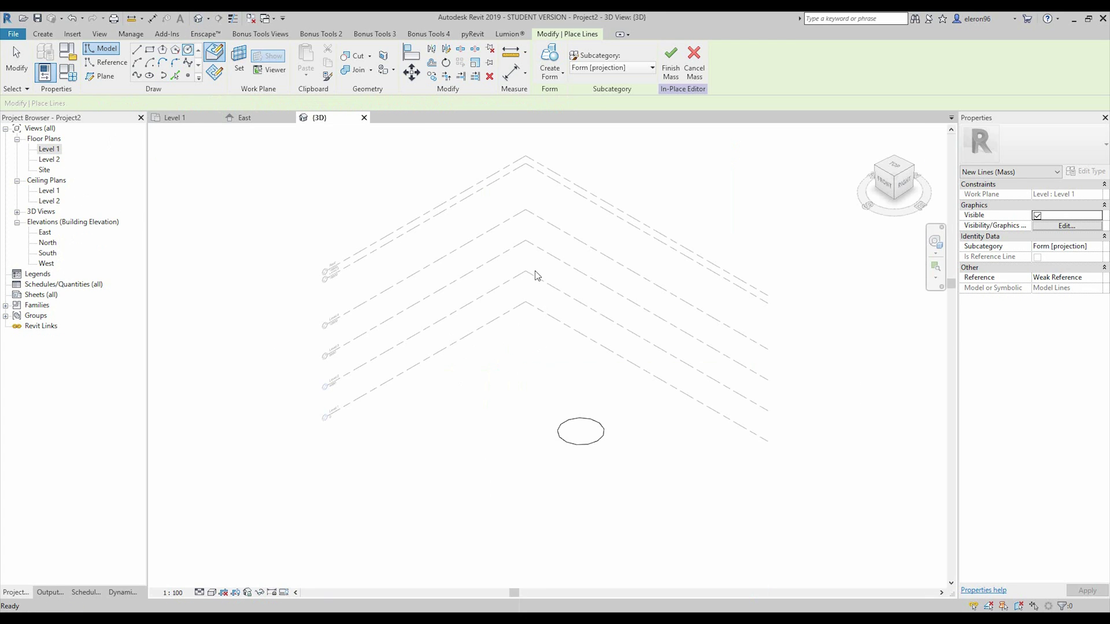
{"action": "middle_click_drag", "start_coordinate": [529, 339], "coordinate": [601, 376], "text": "shift"}
{"action": "scroll", "coordinate": [538, 373], "scroll_direction": "up", "scroll_amount": 2}
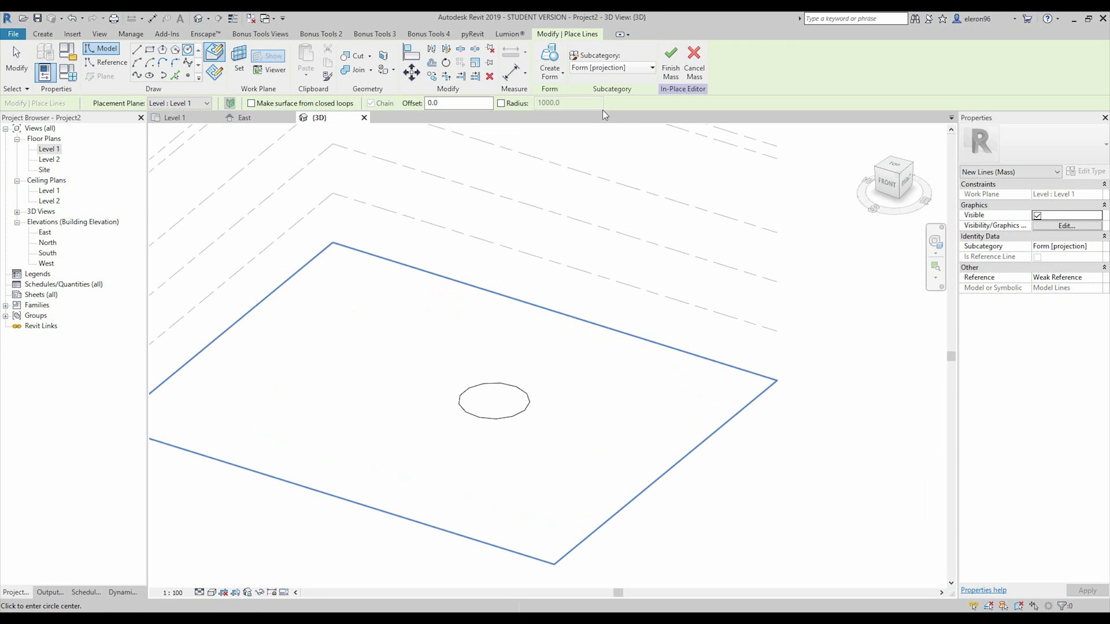
{"action": "left_click", "coordinate": [552, 59]}
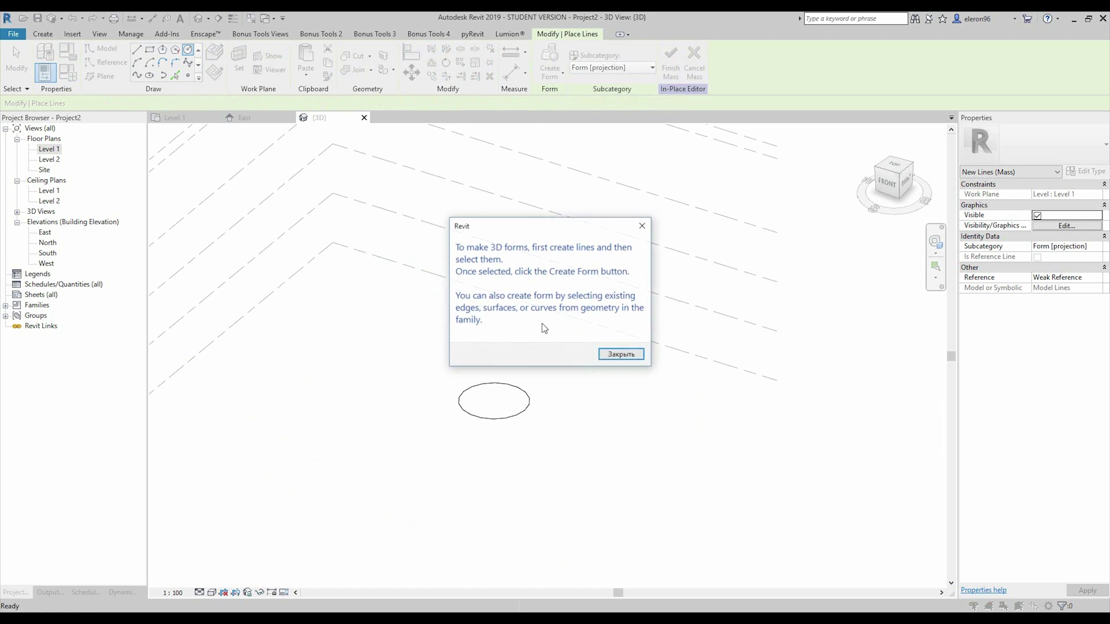
{"action": "left_click", "coordinate": [623, 355]}
{"action": "left_click", "coordinate": [516, 390]}
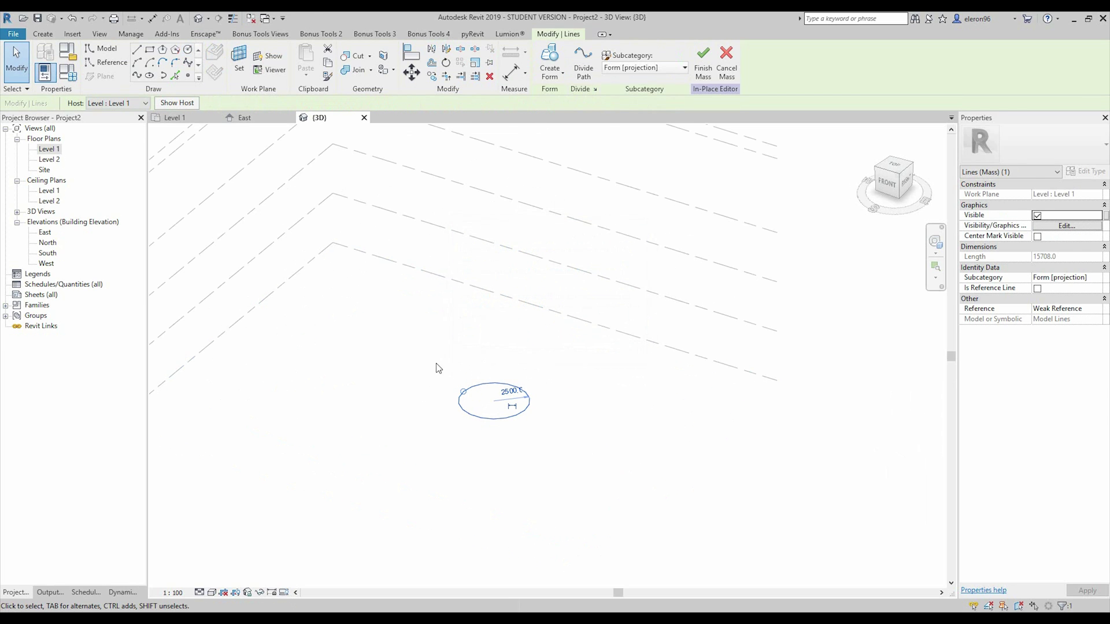
{"action": "left_click", "coordinate": [549, 61]}
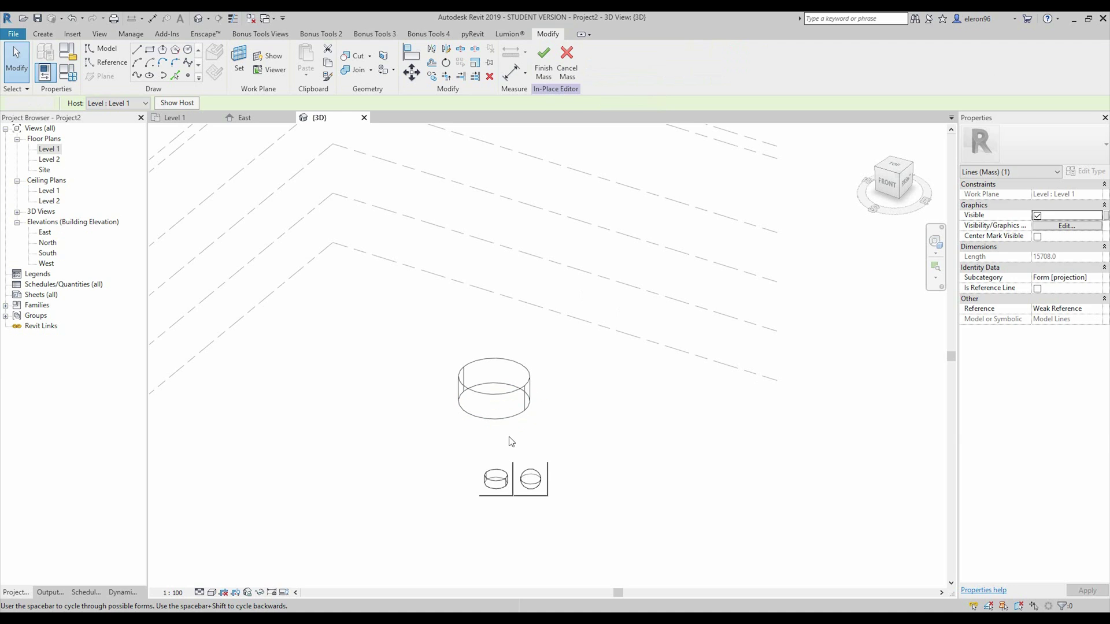
{"action": "left_click", "coordinate": [496, 480]}
Step: Align the cylinder's top face to the Level 4 line
{"action": "left_click", "coordinate": [495, 372]}
{"action": "mouse_move", "coordinate": [573, 365]}
{"action": "middle_mouse_down", "text": "shift"}
{"action": "mouse_move", "coordinate": [563, 281]}
{"action": "mouse_move", "coordinate": [551, 314]}
{"action": "middle_mouse_up", "text": "shift"}
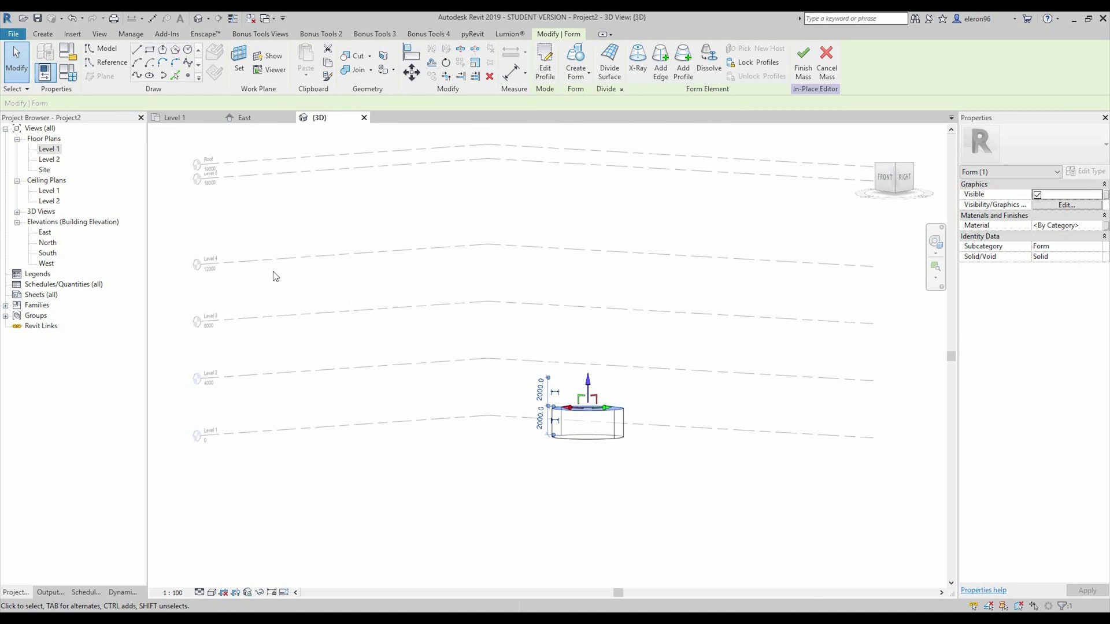
{"action": "left_click", "coordinate": [428, 321]}
{"action": "key", "text": "a"}
{"action": "key", "text": "l"}
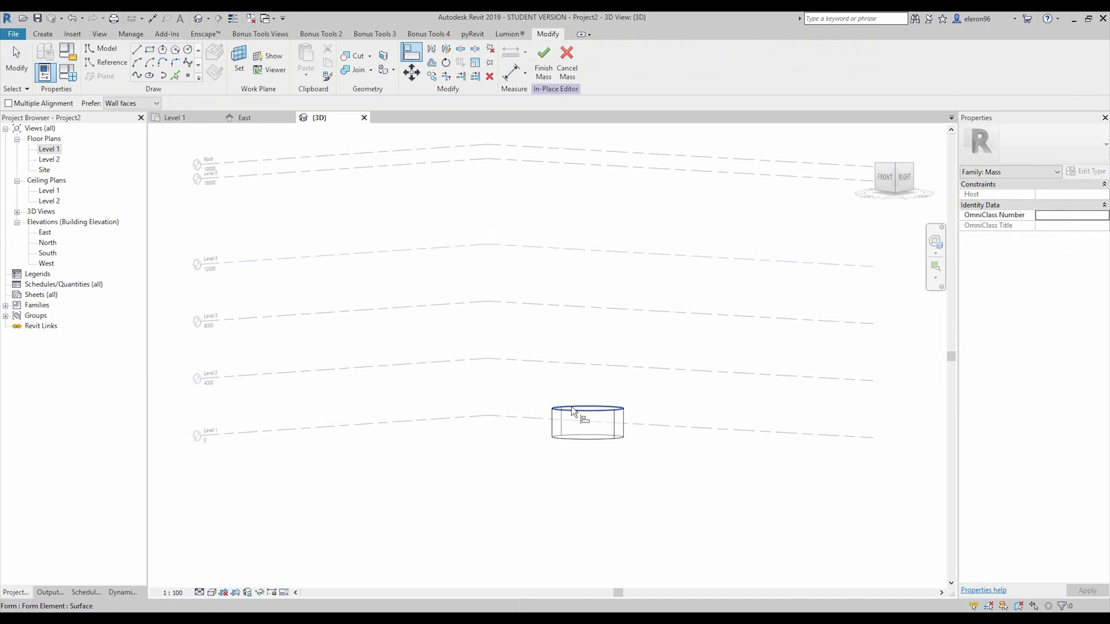
{"action": "left_click", "coordinate": [572, 407]}
{"action": "key", "text": "Escape"}
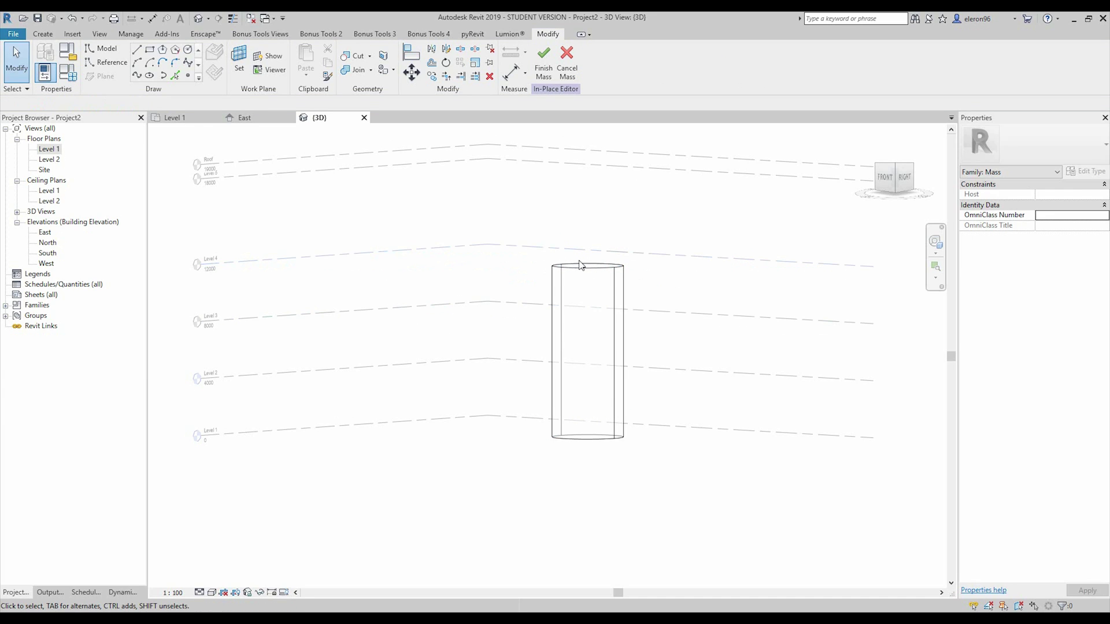
{"action": "mouse_move", "coordinate": [588, 265]}
{"action": "middle_mouse_down", "text": "shift"}
{"action": "mouse_move", "coordinate": [585, 309]}
{"action": "mouse_move", "coordinate": [503, 430]}
{"action": "middle_mouse_up", "text": "shift"}
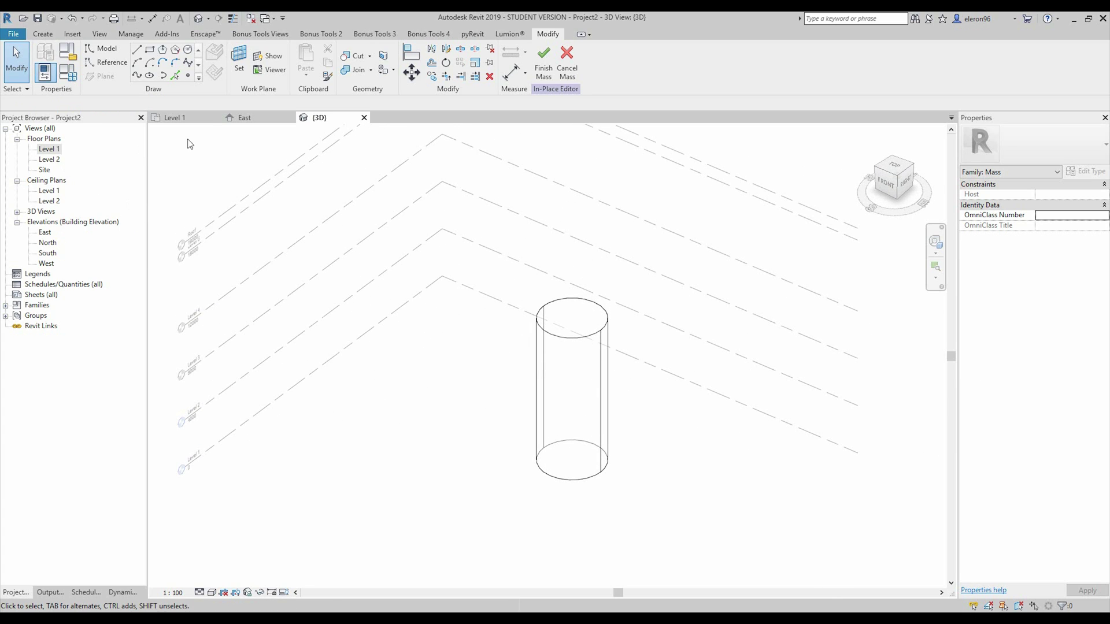
Step: In the Level 1 plan, draw a 7000-radius circle centred on the tower
{"action": "left_click", "coordinate": [174, 118]}
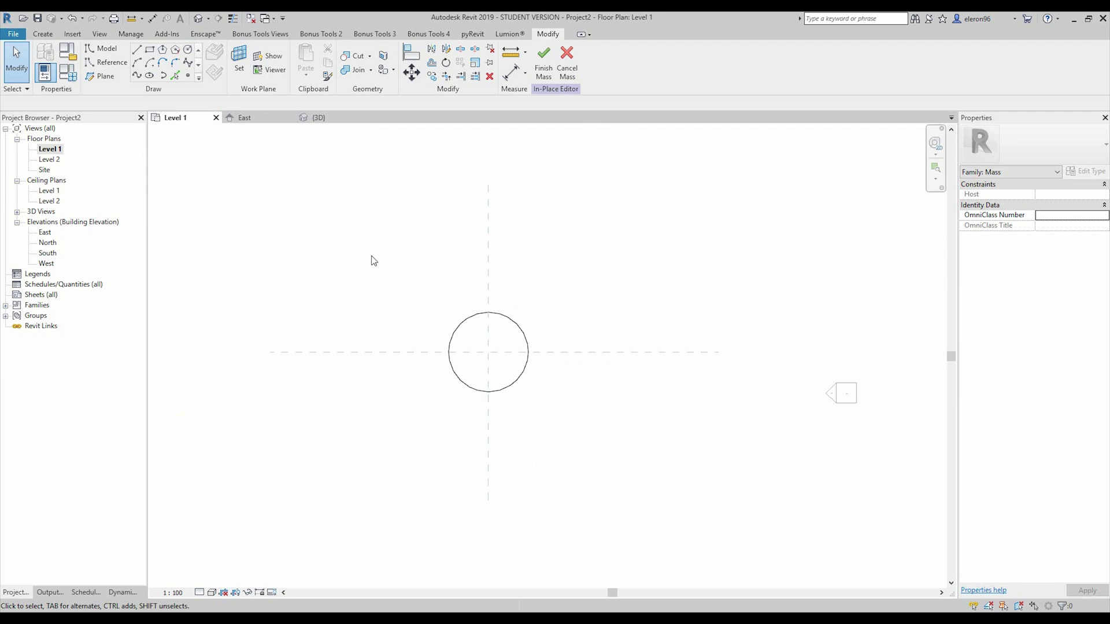
{"action": "left_click", "coordinate": [191, 50]}
{"action": "left_click", "coordinate": [489, 352]}
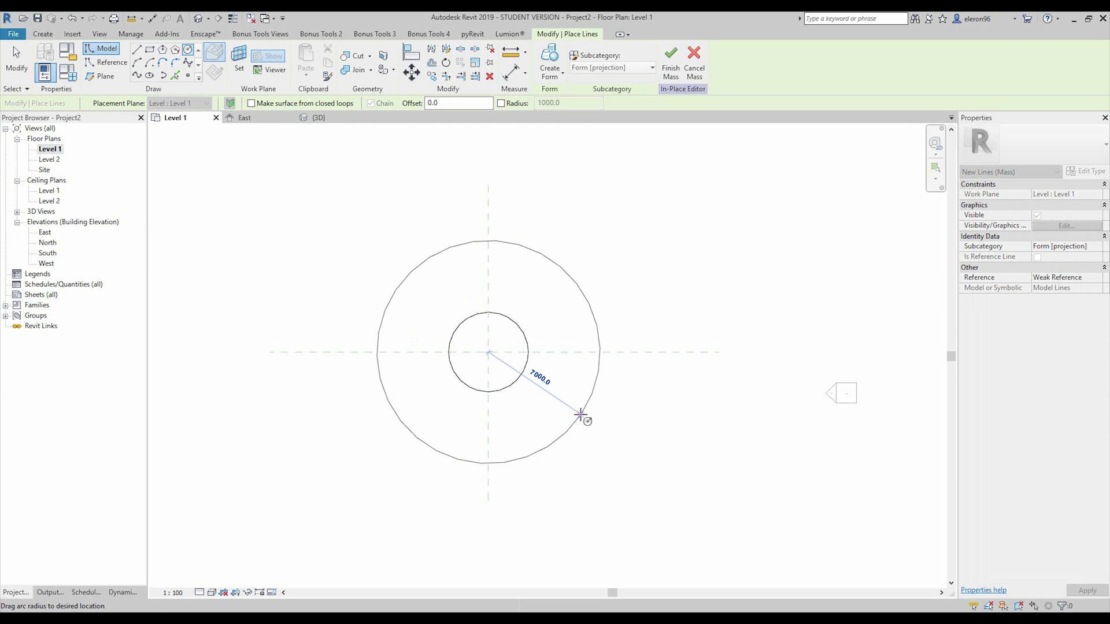
{"action": "type", "text": "7000"}
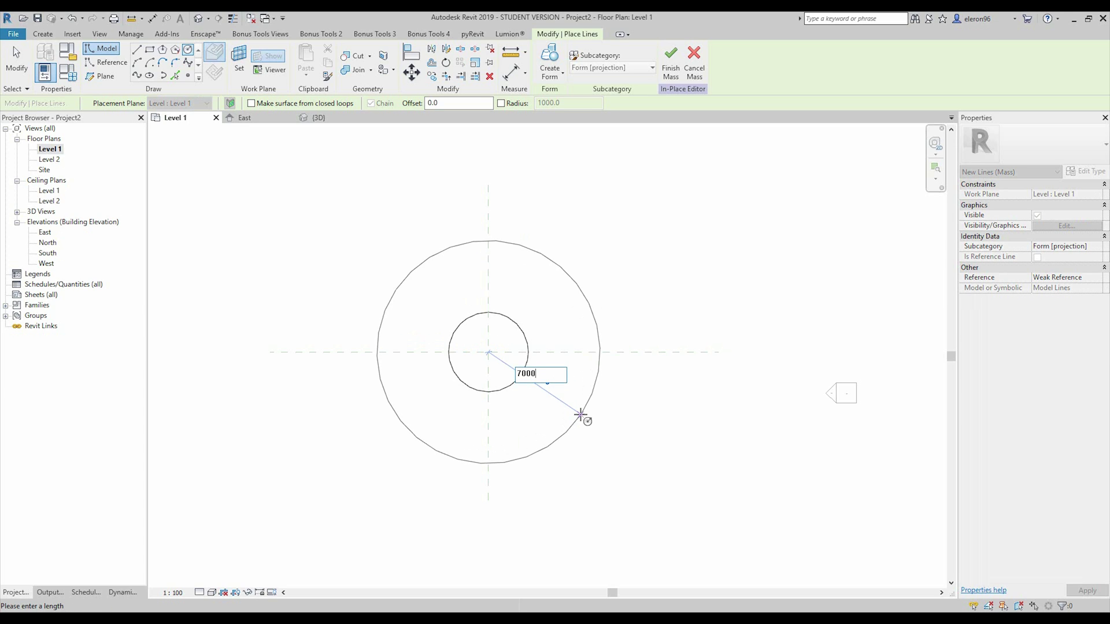
{"action": "key", "text": "Return"}
{"action": "key", "text": "Escape"}
{"action": "key", "text": "Escape"}
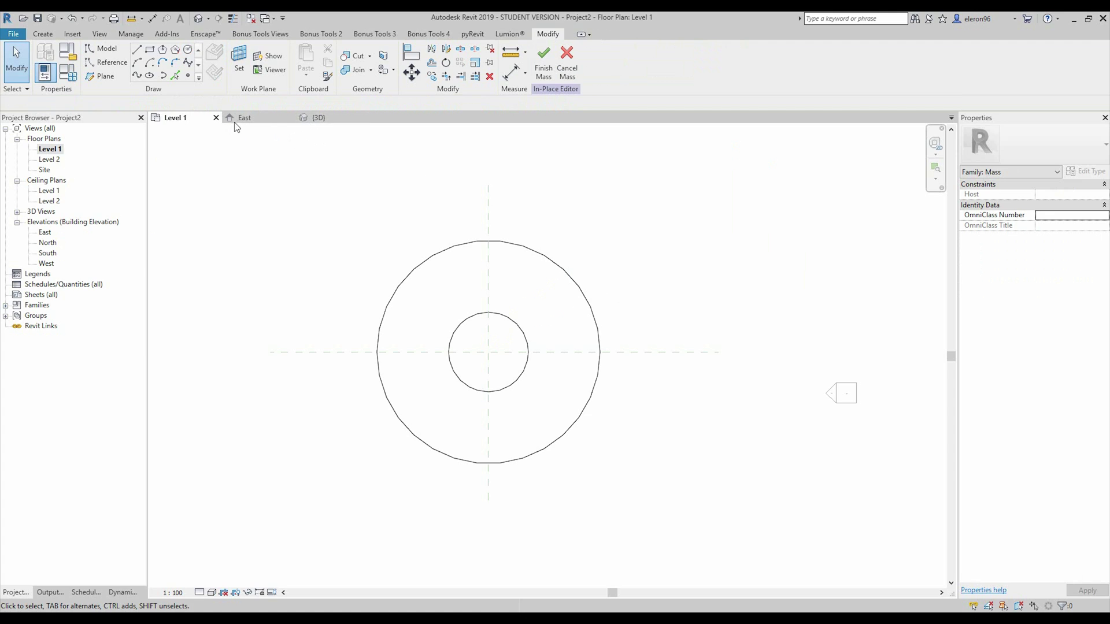
Step: In the 3D view, set the large circle's host to Level 4
{"action": "left_click", "coordinate": [319, 118]}
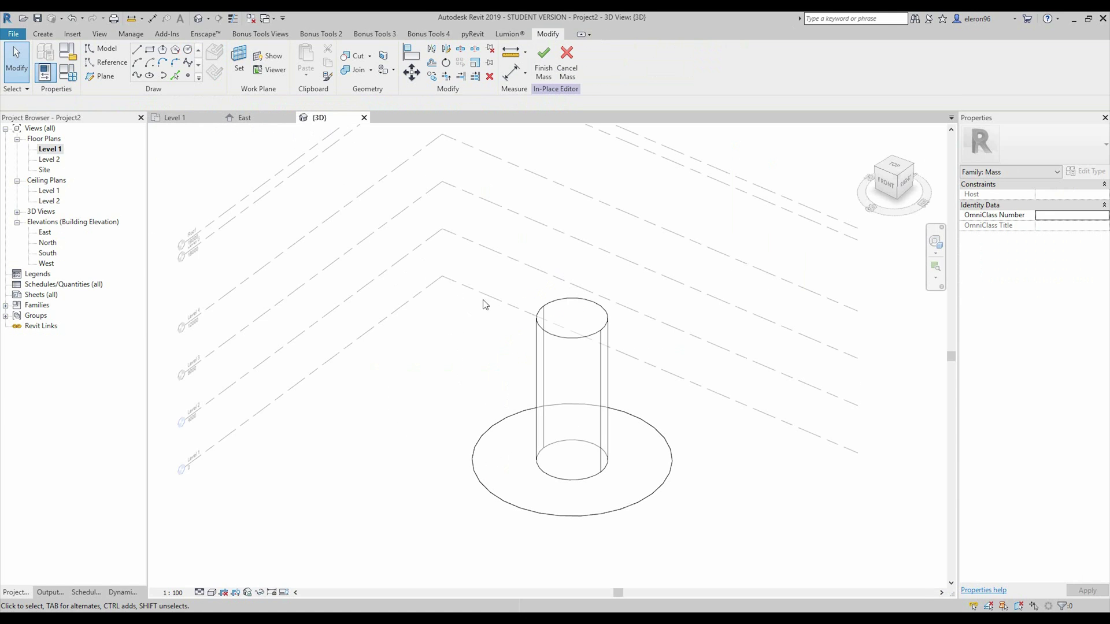
{"action": "left_click", "coordinate": [499, 501]}
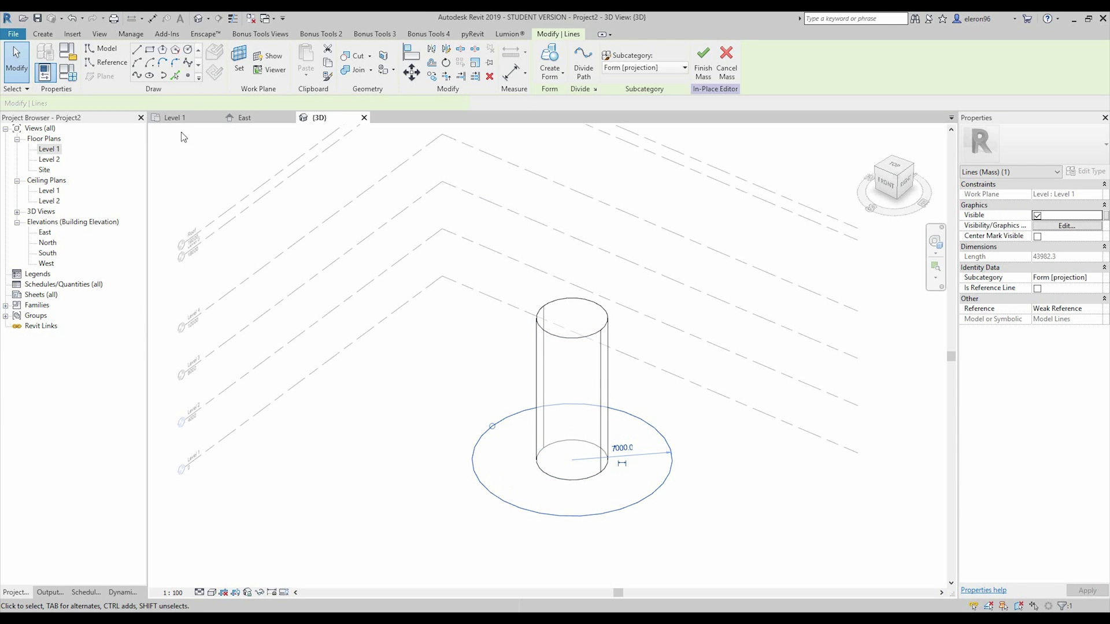
{"action": "middle_click_drag", "start_coordinate": [660, 390], "coordinate": [632, 425]}
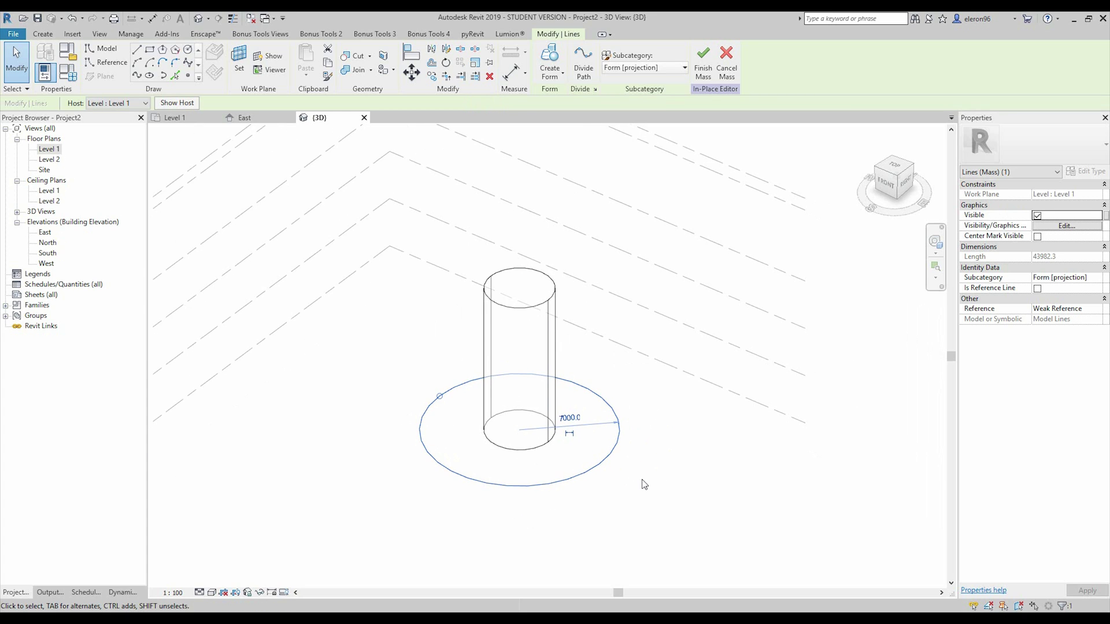
{"action": "left_click", "coordinate": [642, 452]}
{"action": "left_click", "coordinate": [603, 468]}
{"action": "left_click", "coordinate": [124, 103]}
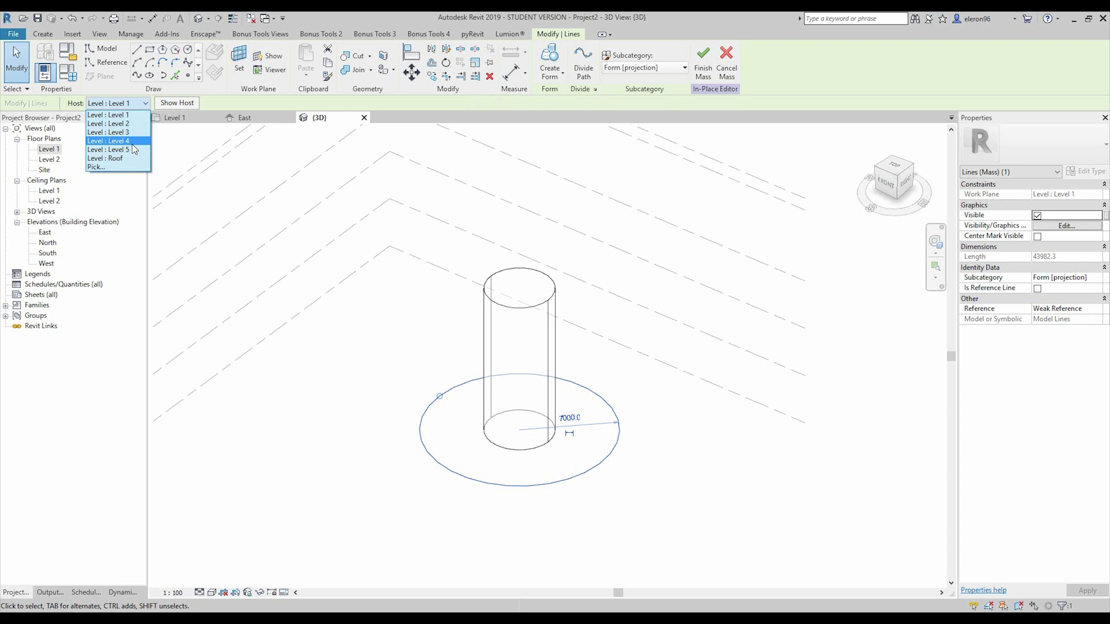
{"action": "left_click", "coordinate": [108, 141]}
Step: Enlarge the raised circle's radius to 12000
{"action": "mouse_move", "coordinate": [347, 338]}
{"action": "middle_mouse_down", "text": "shift"}
{"action": "mouse_move", "coordinate": [460, 203]}
{"action": "mouse_move", "coordinate": [395, 325]}
{"action": "mouse_move", "coordinate": [377, 416]}
{"action": "middle_mouse_up", "text": "shift"}
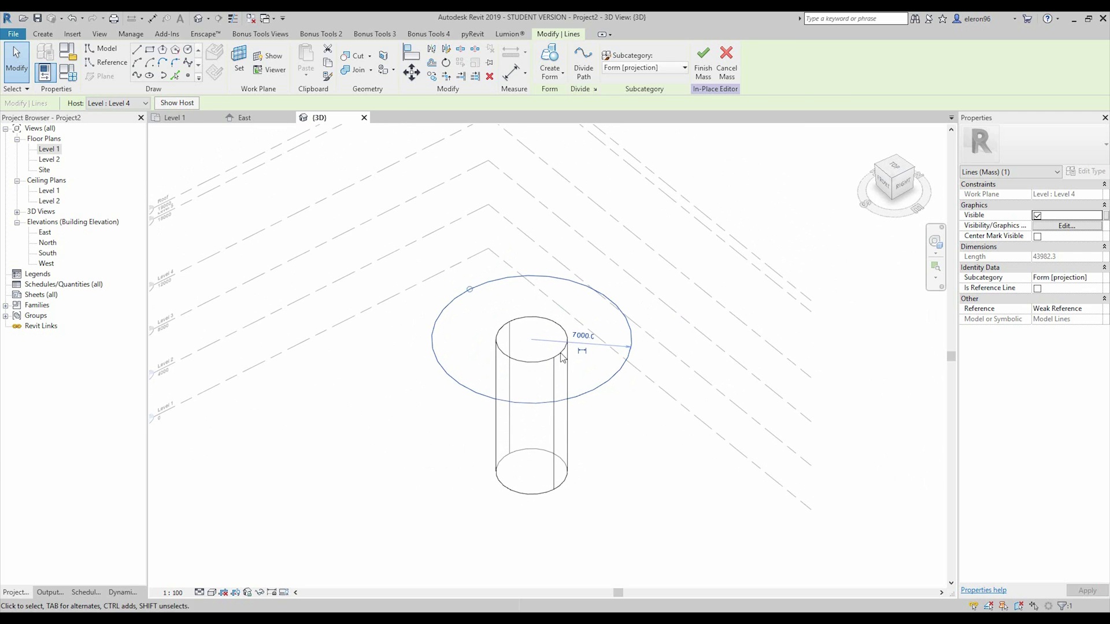
{"action": "left_click", "coordinate": [592, 337]}
{"action": "type", "text": "12000"}
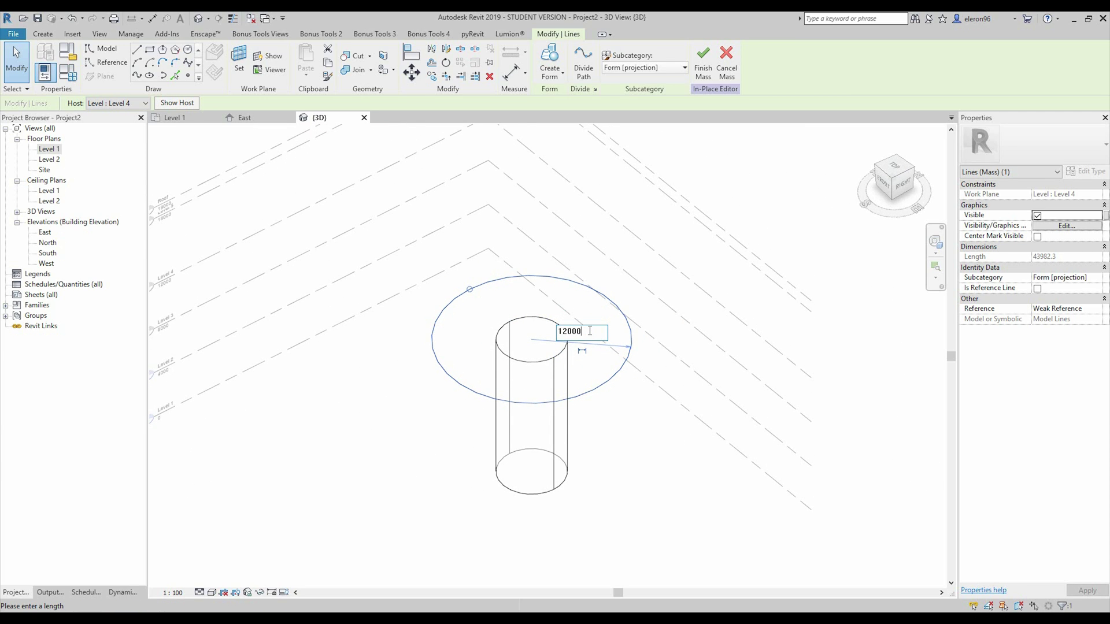
{"action": "key", "text": "Return"}
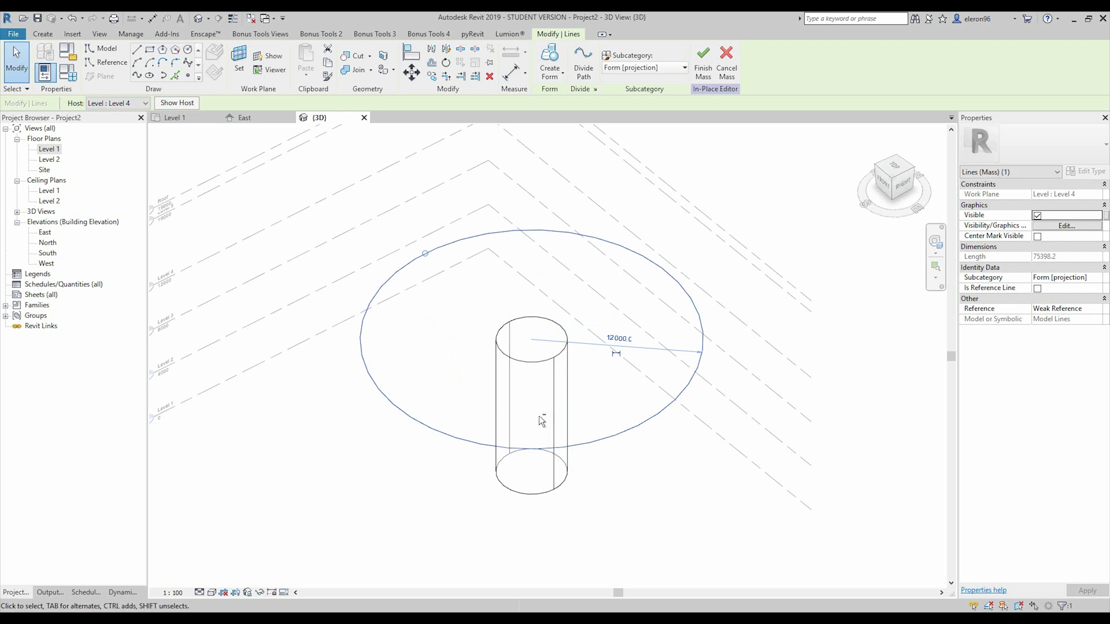
{"action": "middle_click_drag", "start_coordinate": [540, 421], "coordinate": [511, 170], "text": "shift"}
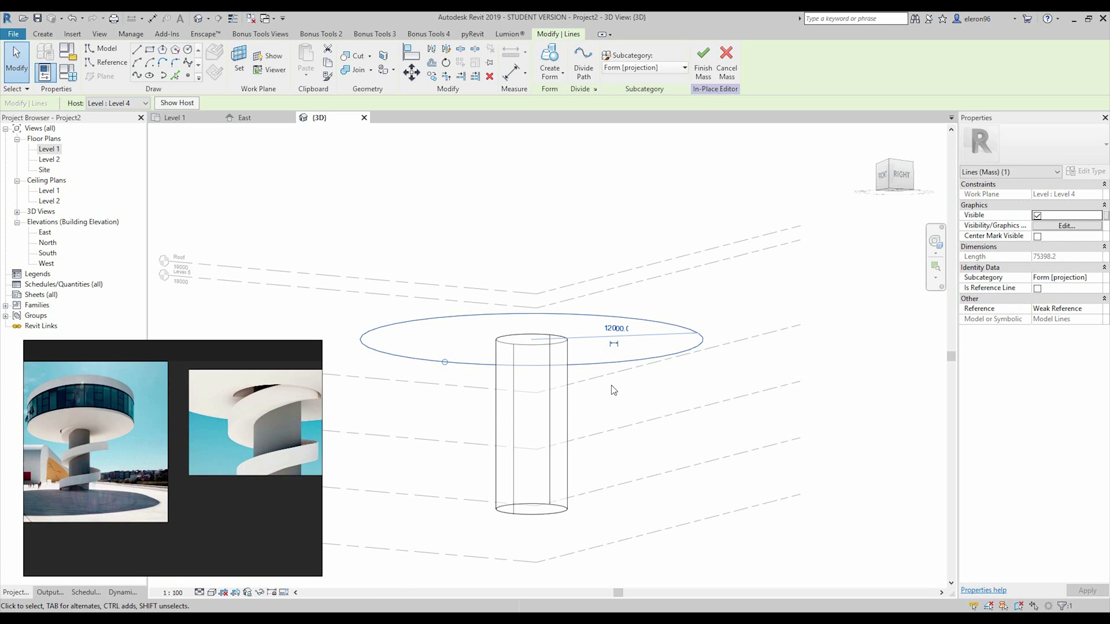
Step: Change the Level 4 circle's radius to 14000, then reduce it to 13000
{"action": "mouse_move", "coordinate": [611, 392]}
{"action": "middle_mouse_down", "text": "shift"}
{"action": "mouse_move", "coordinate": [592, 351]}
{"action": "mouse_move", "coordinate": [607, 364]}
{"action": "middle_mouse_up", "text": "shift"}
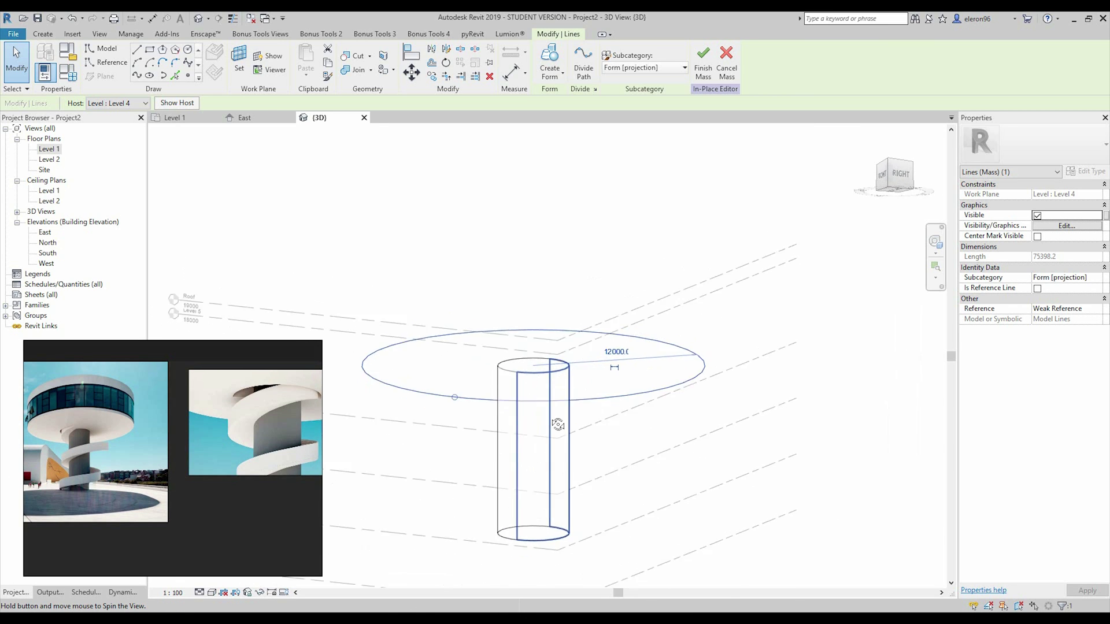
{"action": "left_click", "coordinate": [614, 369]}
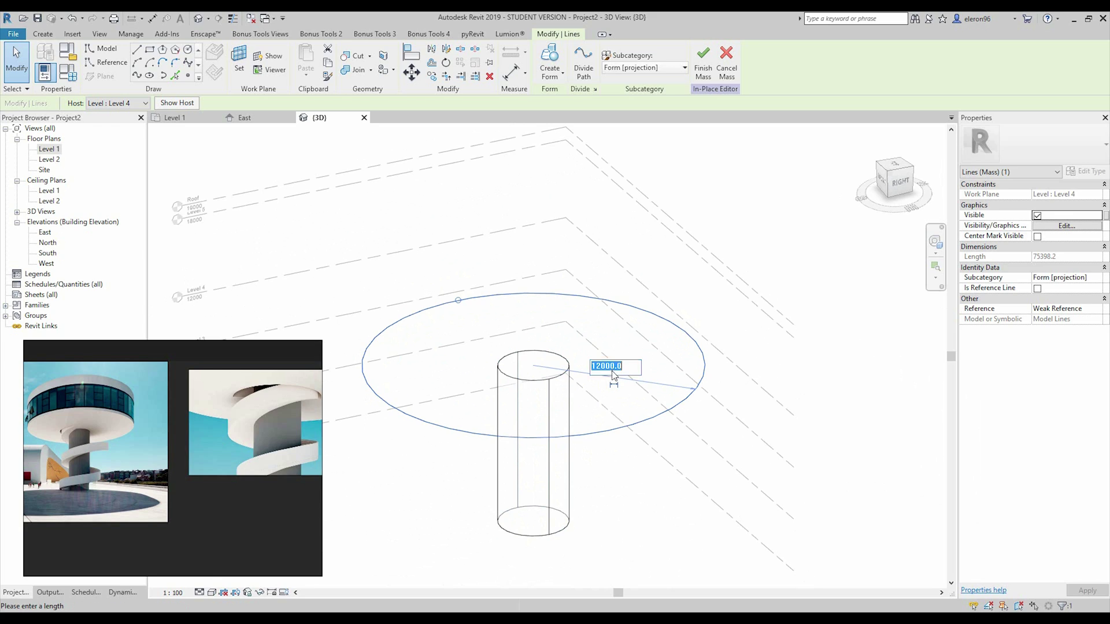
{"action": "type", "text": "14"}
{"action": "key", "text": "Return"}
{"action": "left_click", "coordinate": [644, 503]}
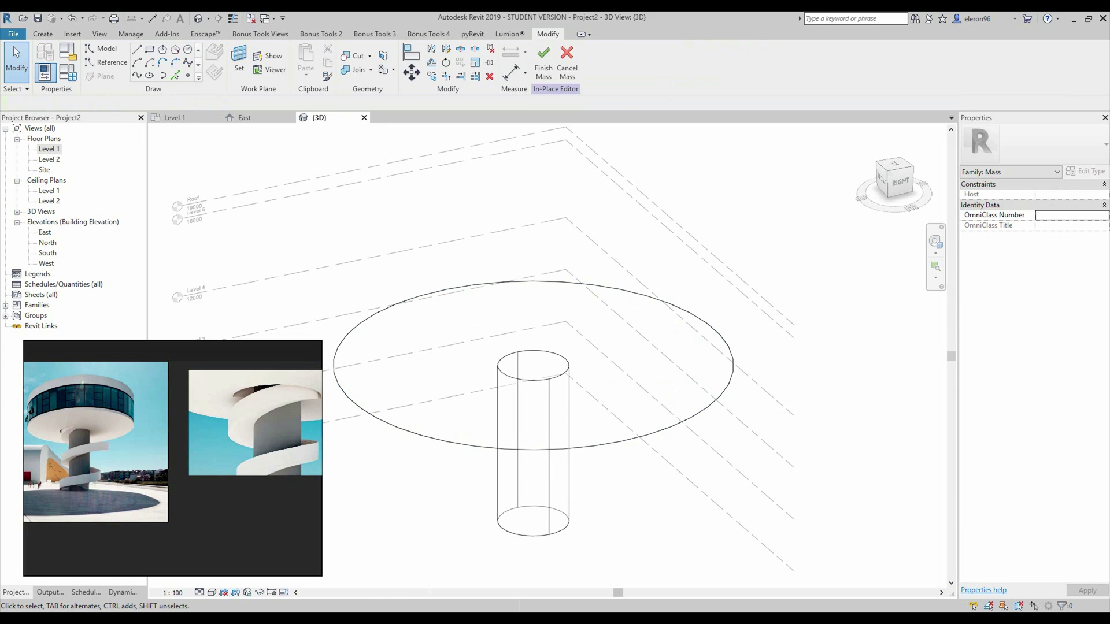
{"action": "left_click", "coordinate": [465, 448]}
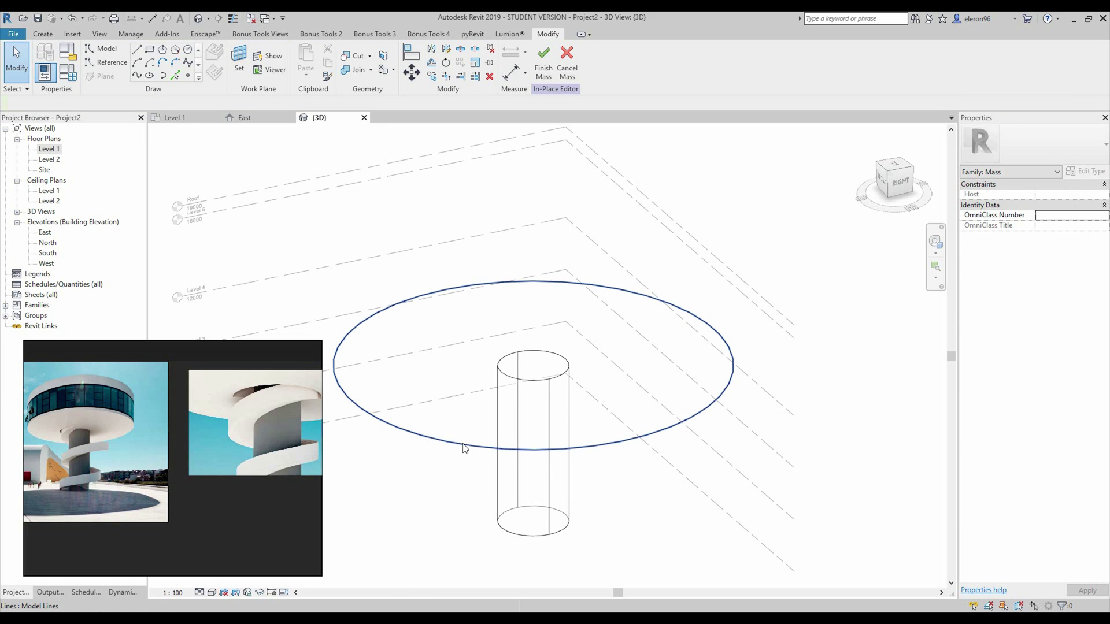
{"action": "left_click", "coordinate": [620, 369]}
{"action": "type", "text": "13"}
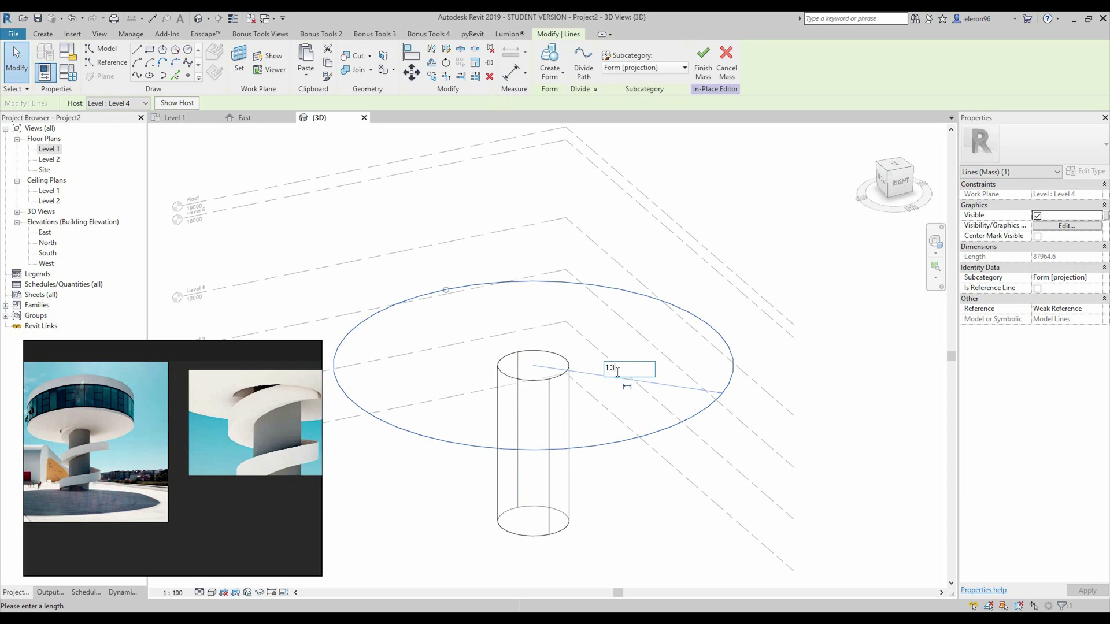
{"action": "type", "text": "00"}
{"action": "key", "text": "Return"}
Step: Extrude the 13000-radius circle into a solid cylinder form
{"action": "left_click", "coordinate": [435, 590]}
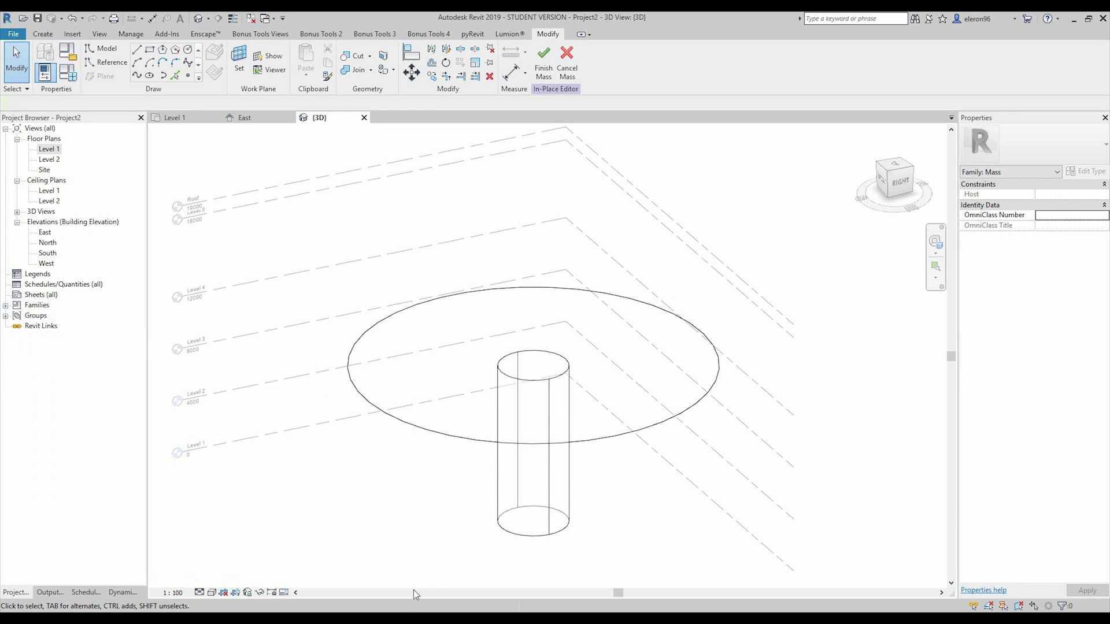
{"action": "scroll", "coordinate": [427, 492], "scroll_direction": "down", "scroll_amount": 2}
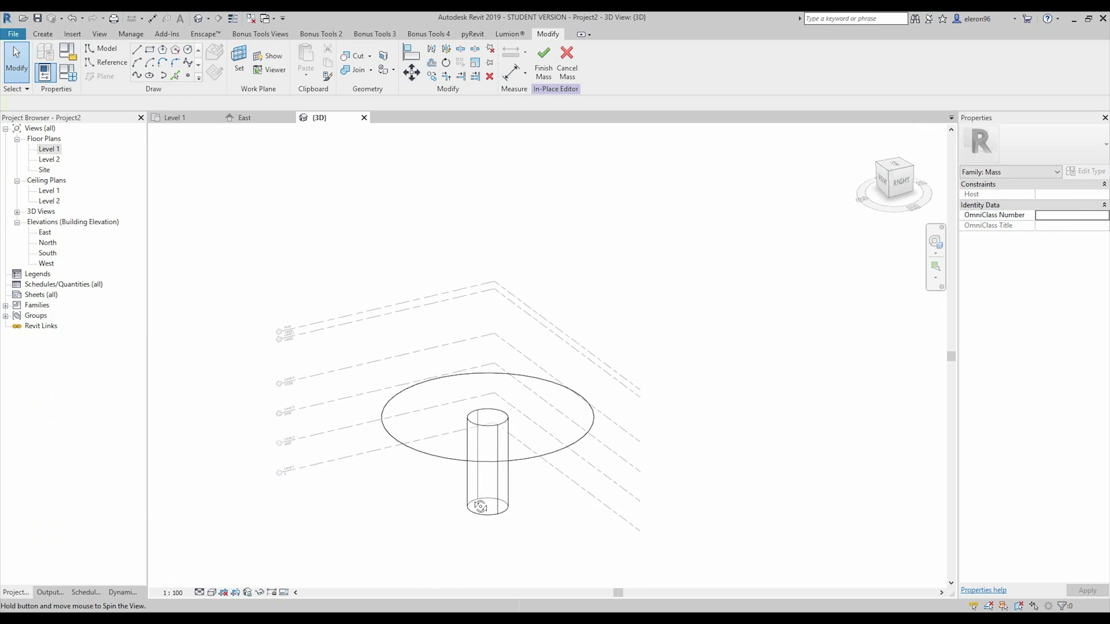
{"action": "left_click", "coordinate": [447, 466]}
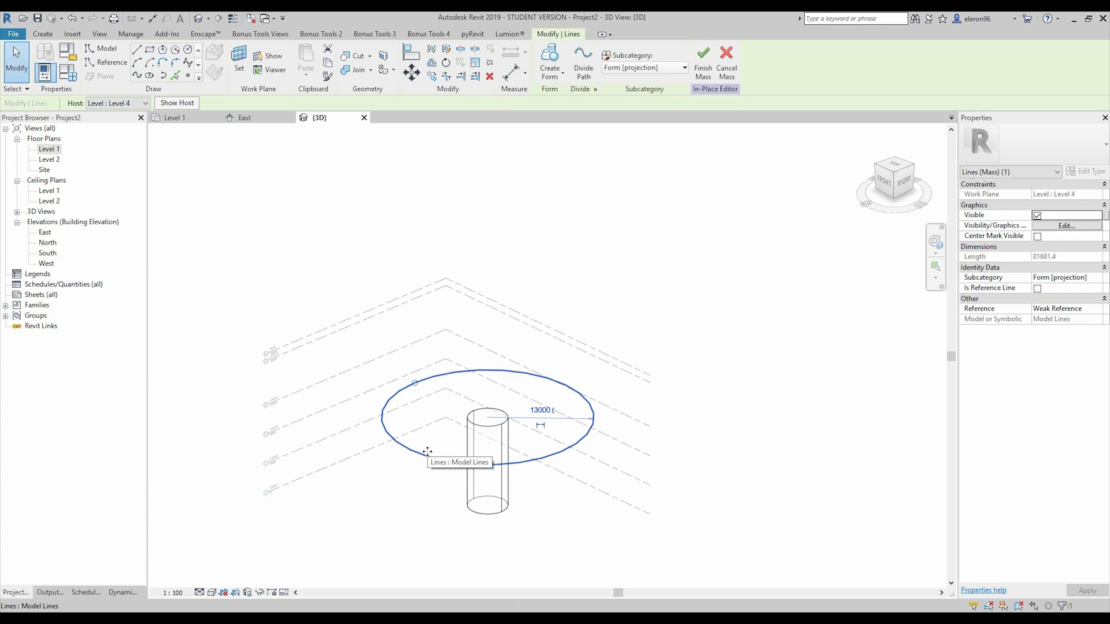
{"action": "left_click", "coordinate": [550, 65]}
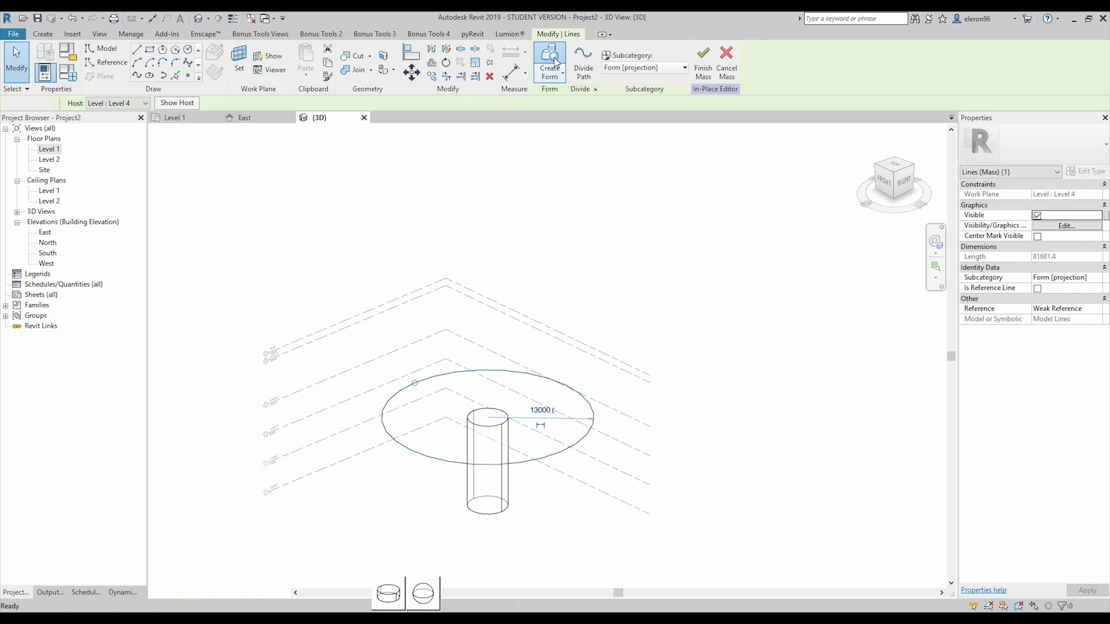
{"action": "left_click", "coordinate": [394, 594]}
{"action": "left_click", "coordinate": [485, 334]}
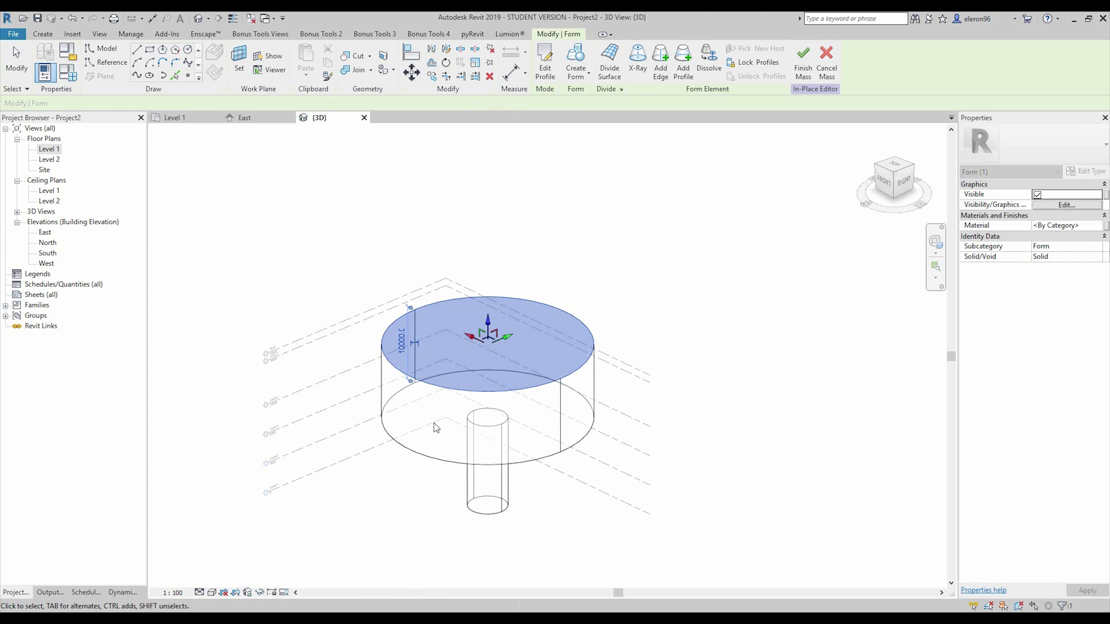
Step: Align the form's top face to Level 5 with AL, then select the whole disc form
{"action": "middle_click_drag", "start_coordinate": [435, 425], "coordinate": [465, 364], "text": "shift"}
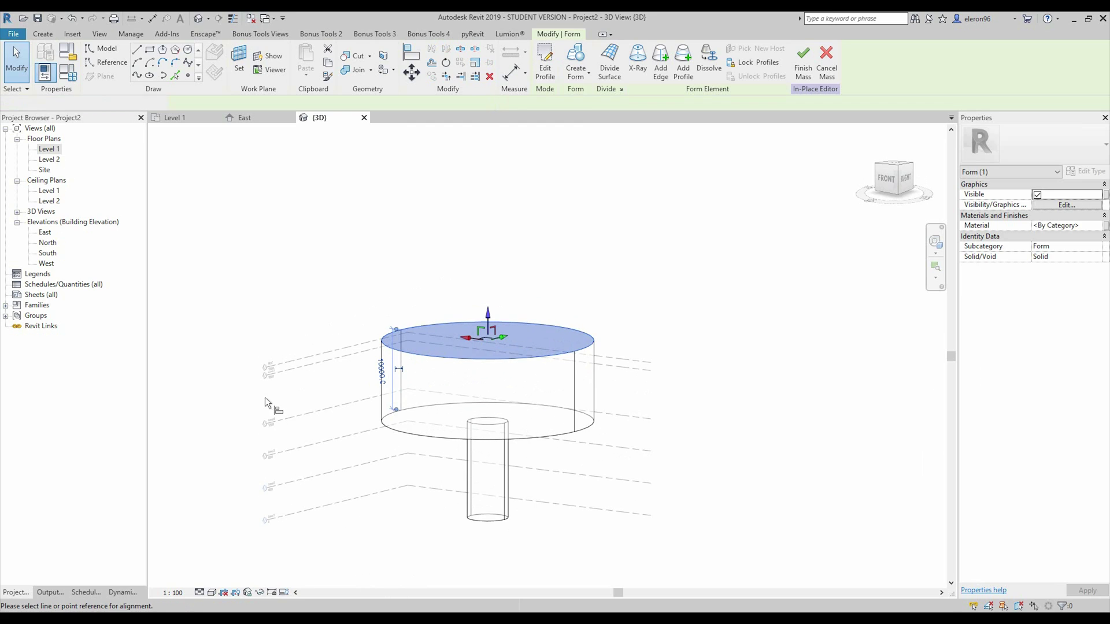
{"action": "key", "text": "a"}
{"action": "key", "text": "l"}
{"action": "left_click", "coordinate": [338, 356]}
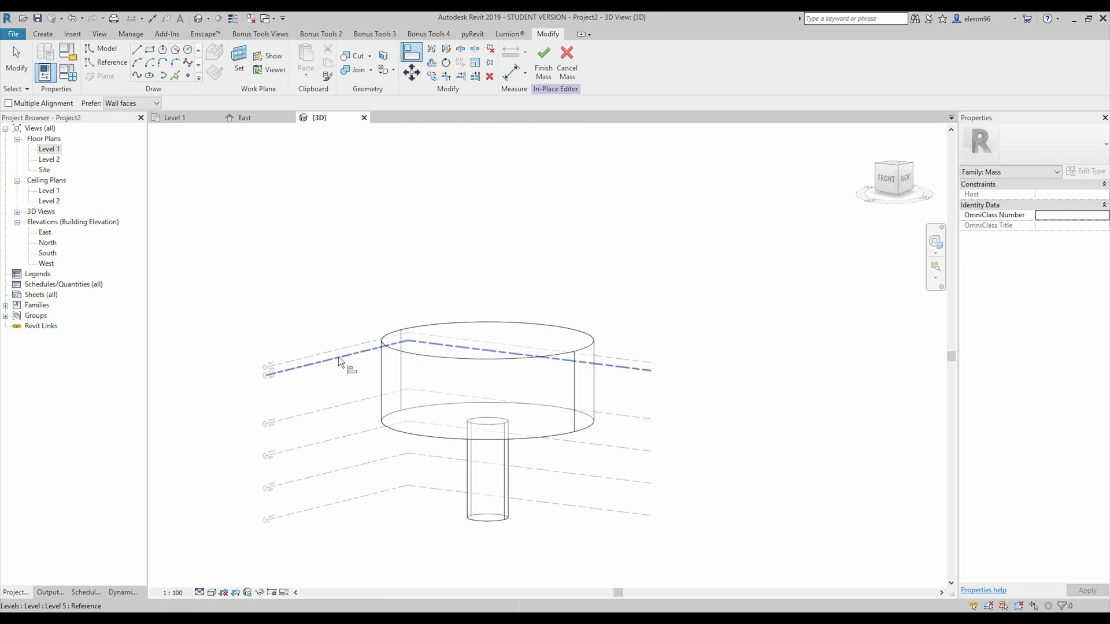
{"action": "left_click", "coordinate": [420, 355]}
{"action": "key", "text": "Escape"}
{"action": "key", "text": "Escape"}
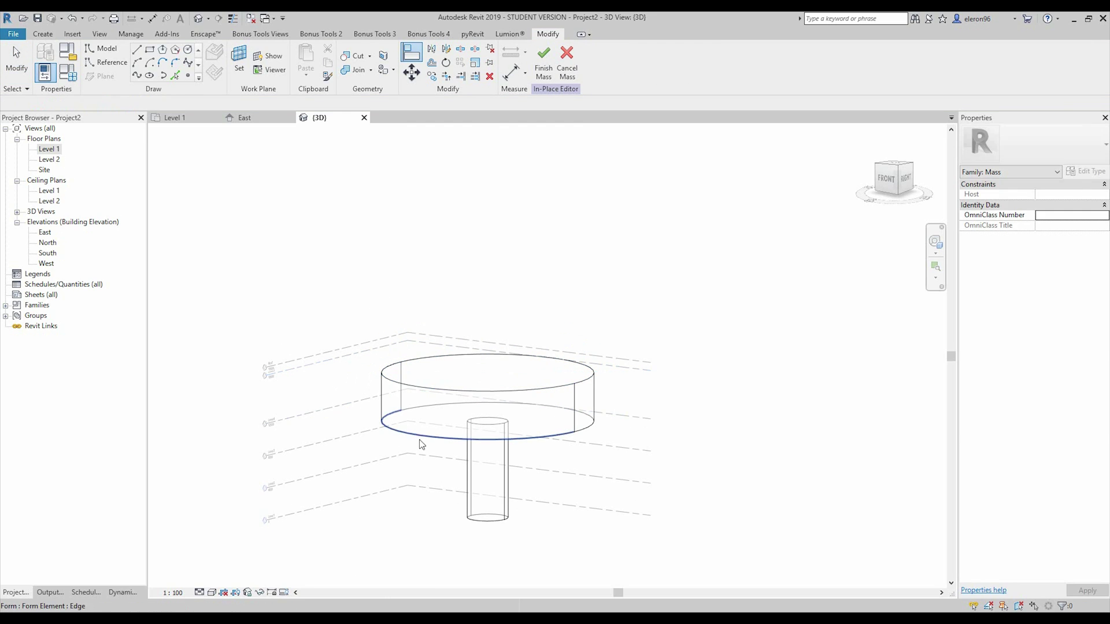
{"action": "key", "text": "Tab"}
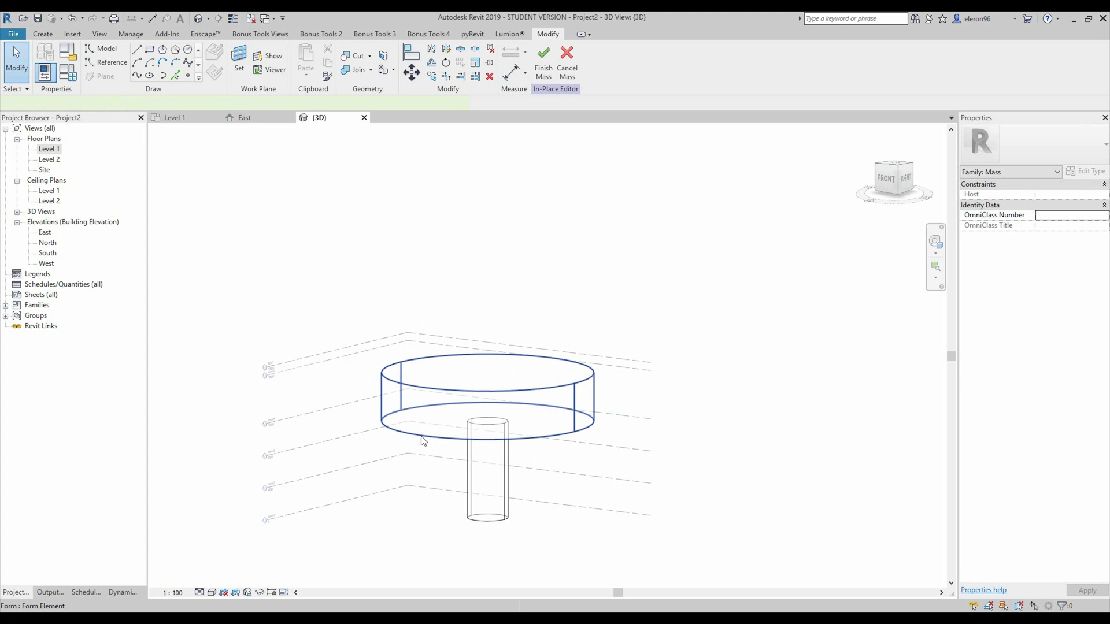
{"action": "left_click", "coordinate": [424, 440]}
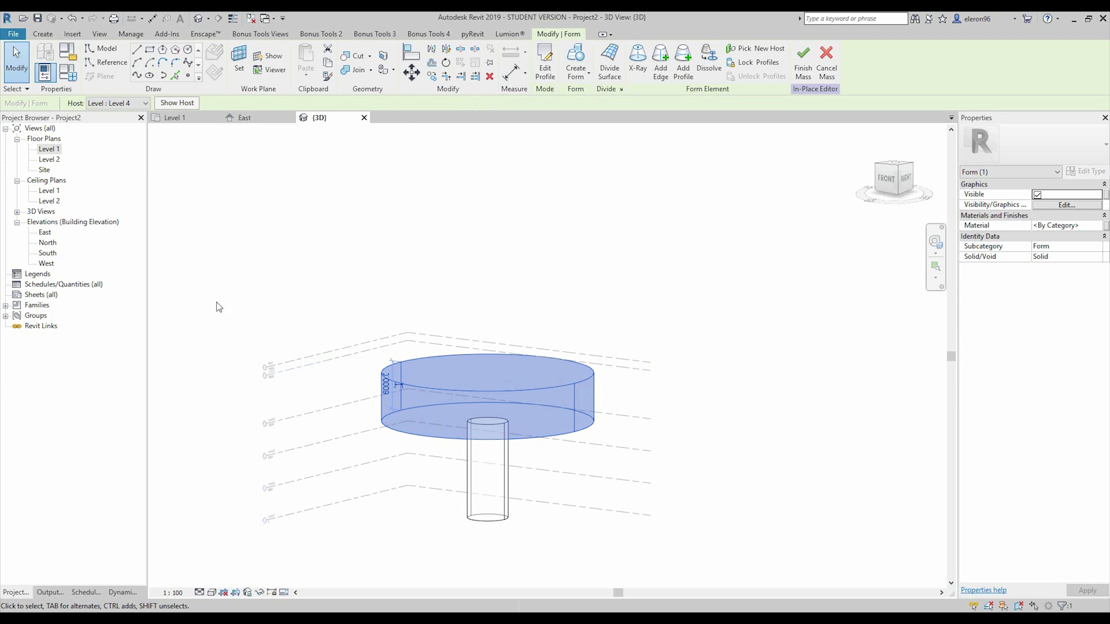
Step: In the East elevation, move the disc form higher up
{"action": "double_click", "coordinate": [45, 233]}
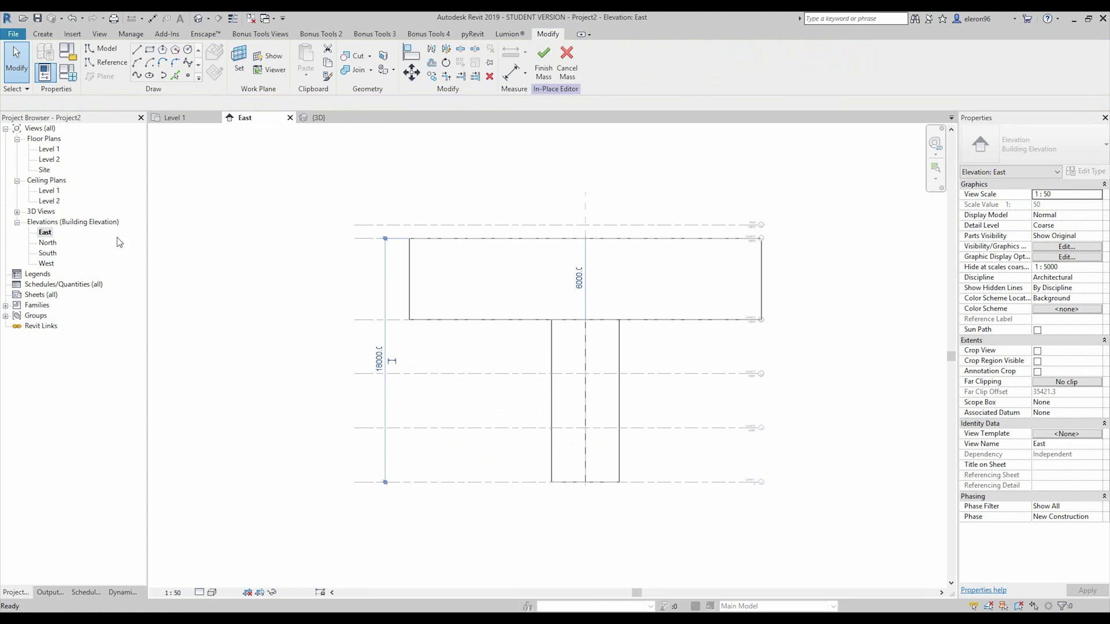
{"action": "left_click", "coordinate": [564, 277]}
{"action": "left_click", "coordinate": [413, 321]}
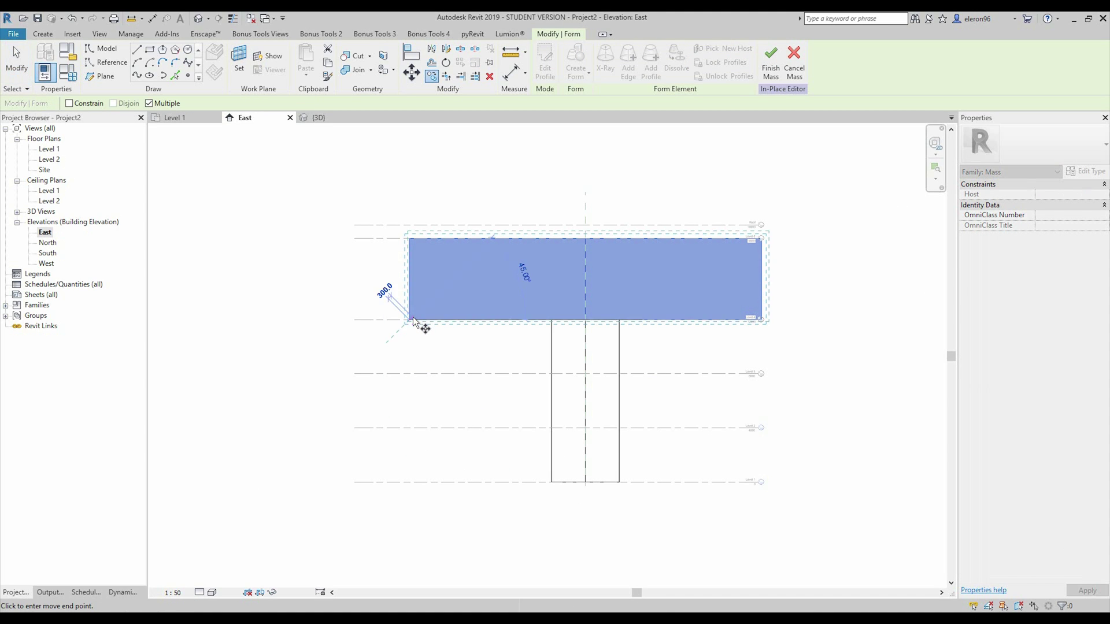
{"action": "left_click", "coordinate": [519, 191]}
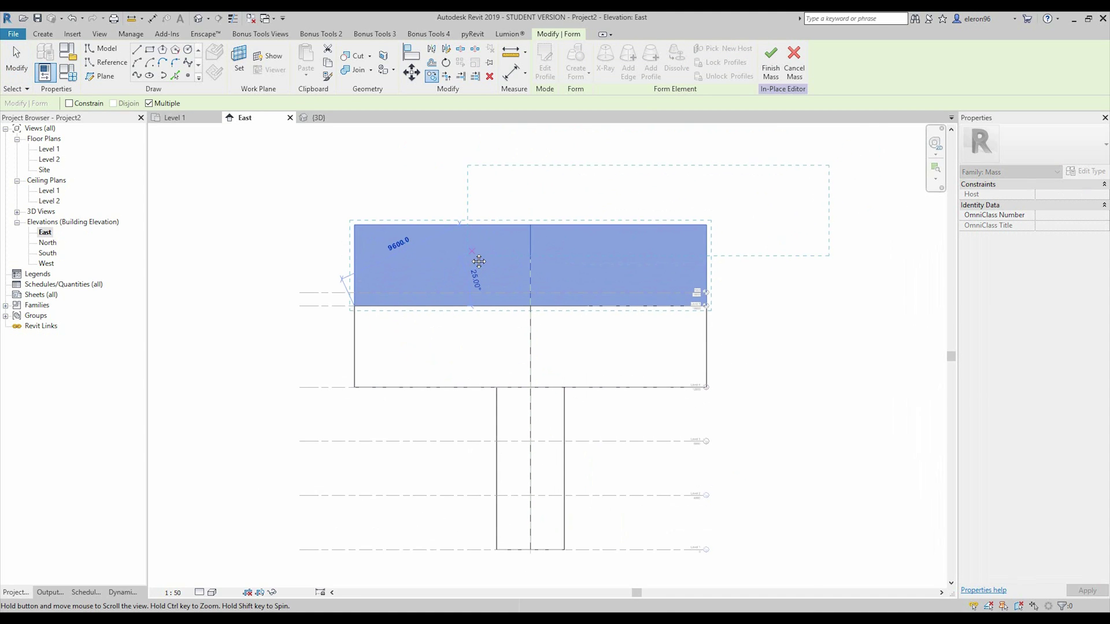
Step: Align the disc form's top edge to the Roof level
{"action": "key", "text": "Escape"}
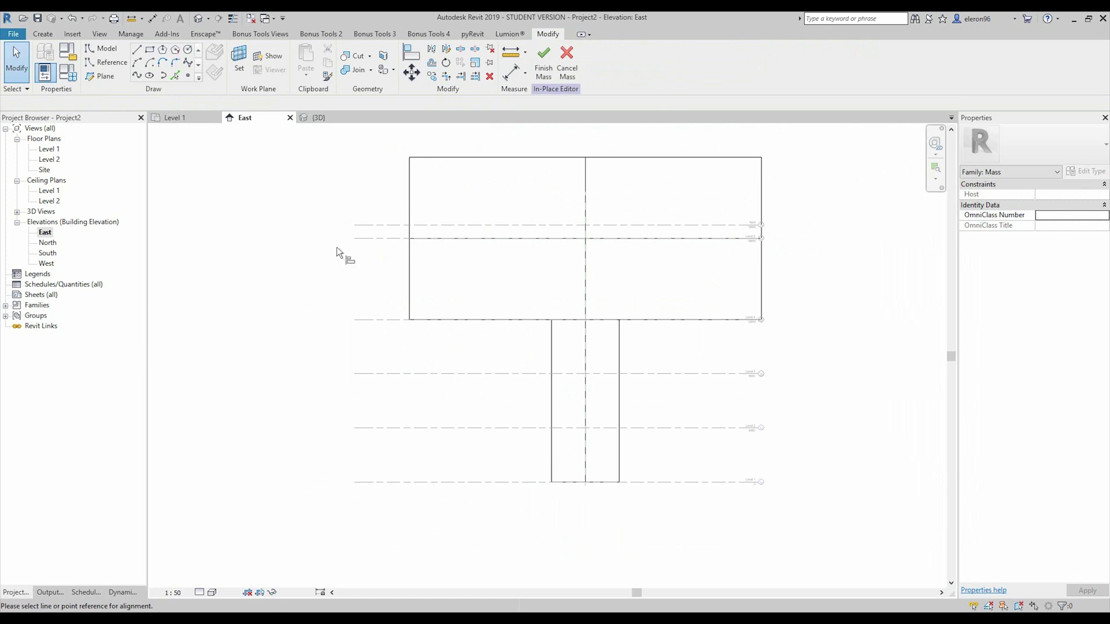
{"action": "left_click", "coordinate": [375, 228]}
{"action": "left_click", "coordinate": [458, 157]}
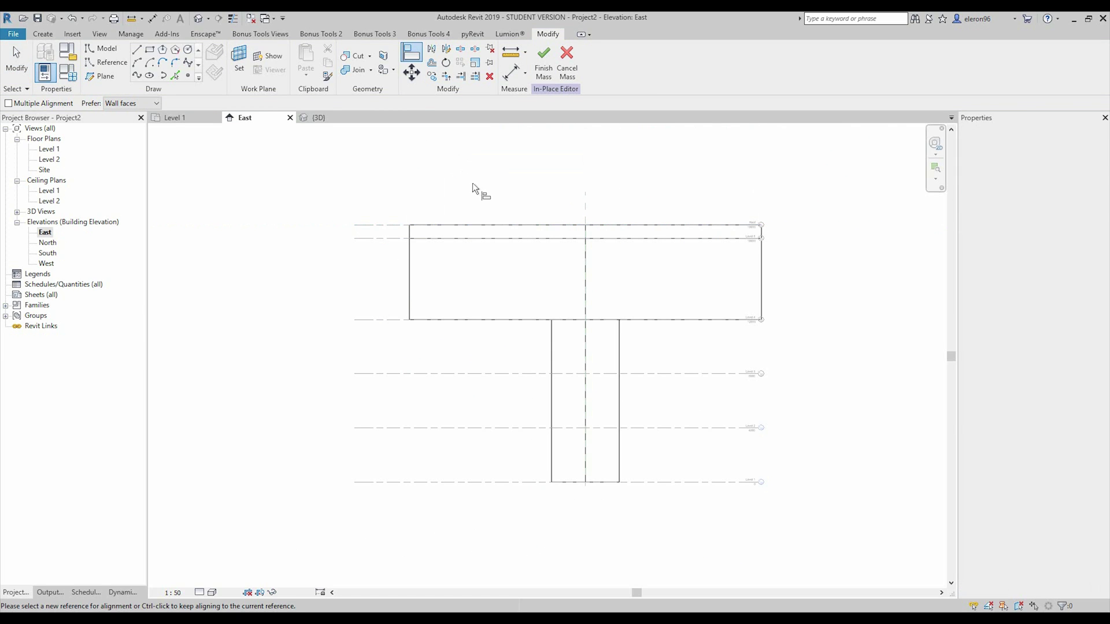
{"action": "key", "text": "Escape"}
{"action": "key", "text": "Escape"}
Step: Back in the 3D view, select the thin top disc of the mass
{"action": "left_click", "coordinate": [312, 118]}
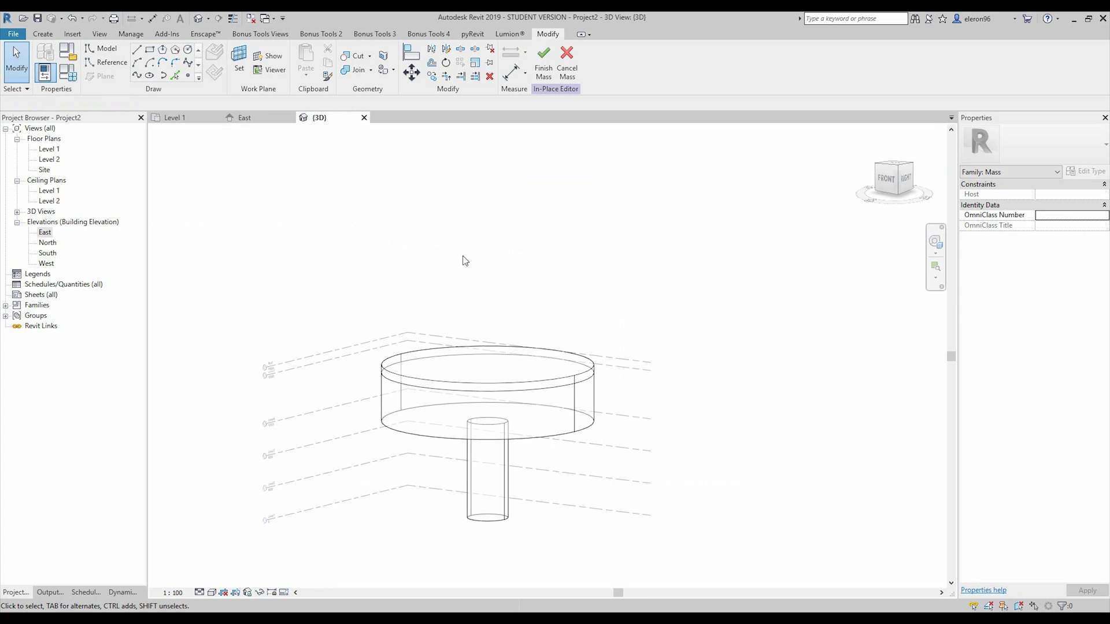
{"action": "scroll", "coordinate": [433, 373], "scroll_direction": "up", "scroll_amount": 4}
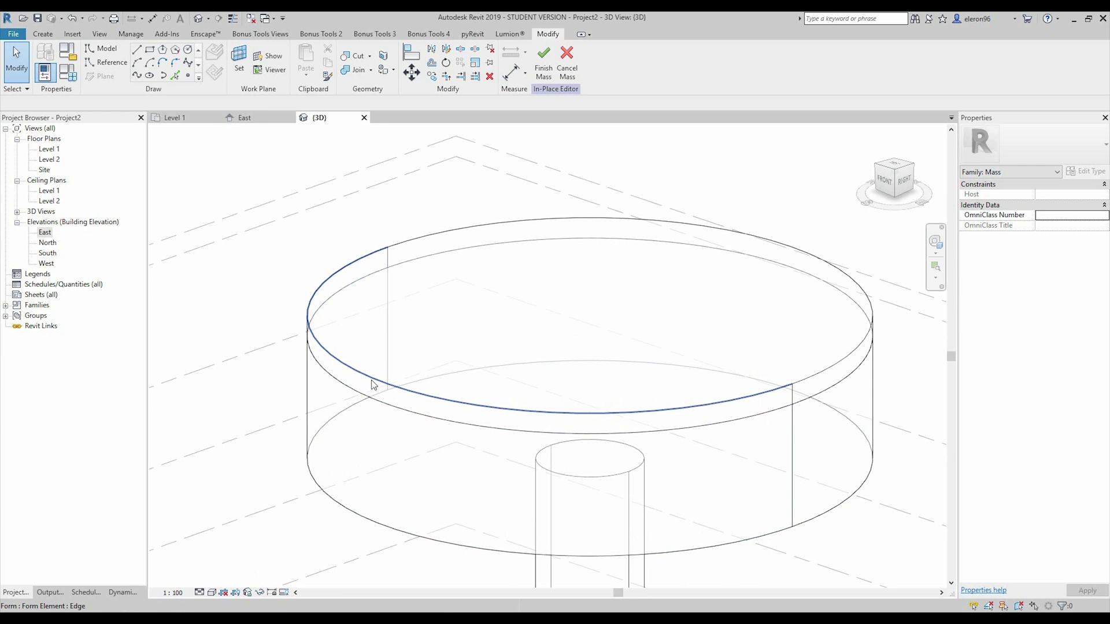
{"action": "scroll", "coordinate": [384, 350], "scroll_direction": "down", "scroll_amount": 4}
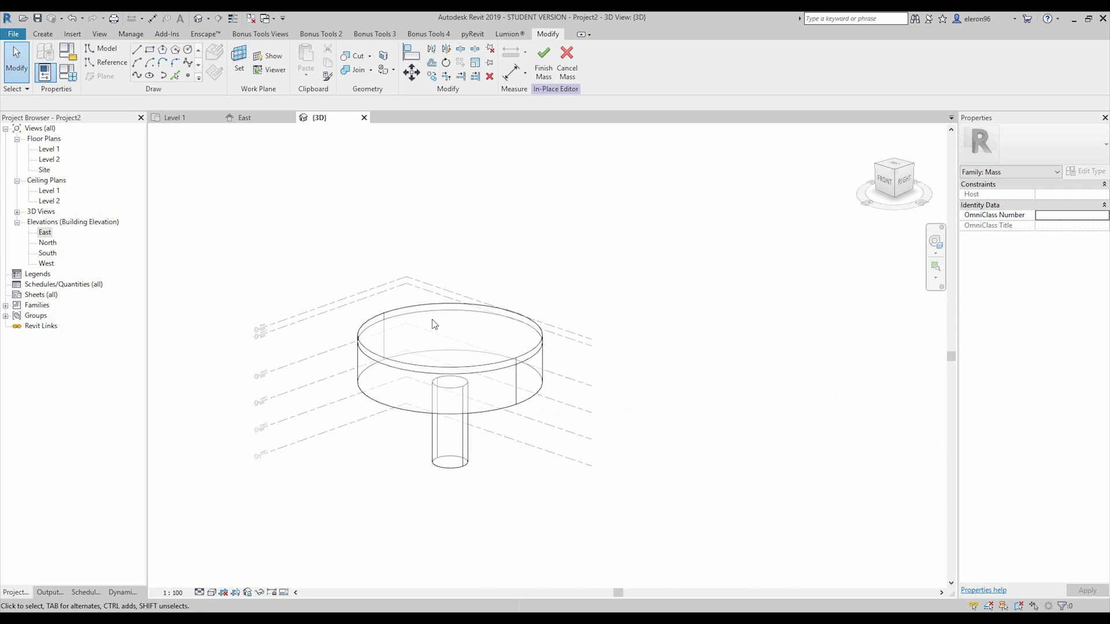
{"action": "left_click", "coordinate": [389, 364]}
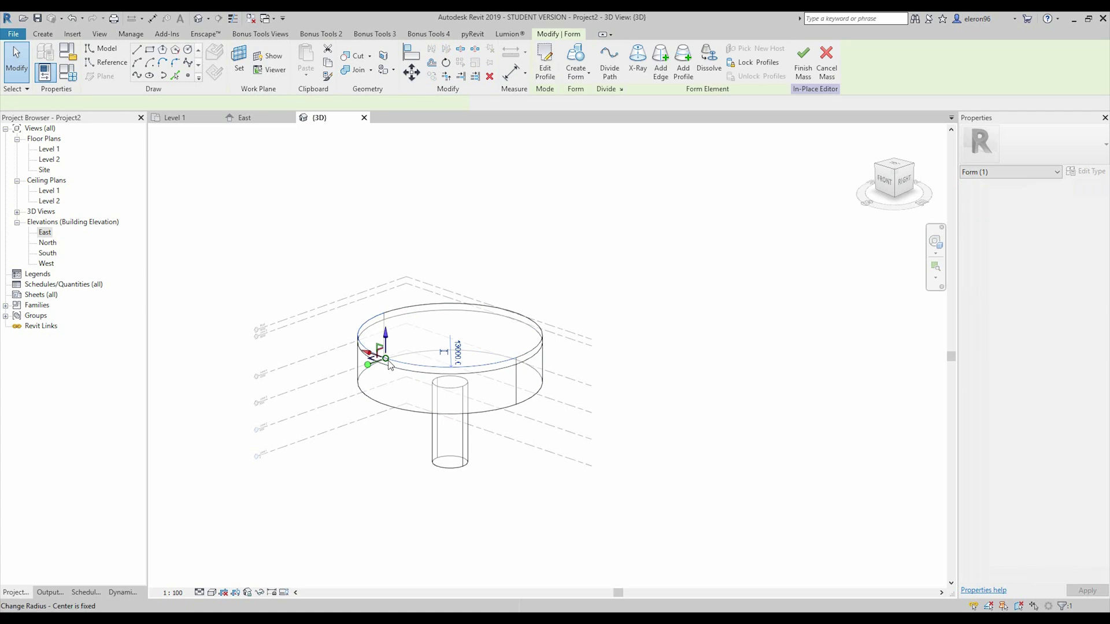
Step: In the East elevation, move the thin top disc from its left endpoint to above the drum
{"action": "double_click", "coordinate": [45, 233]}
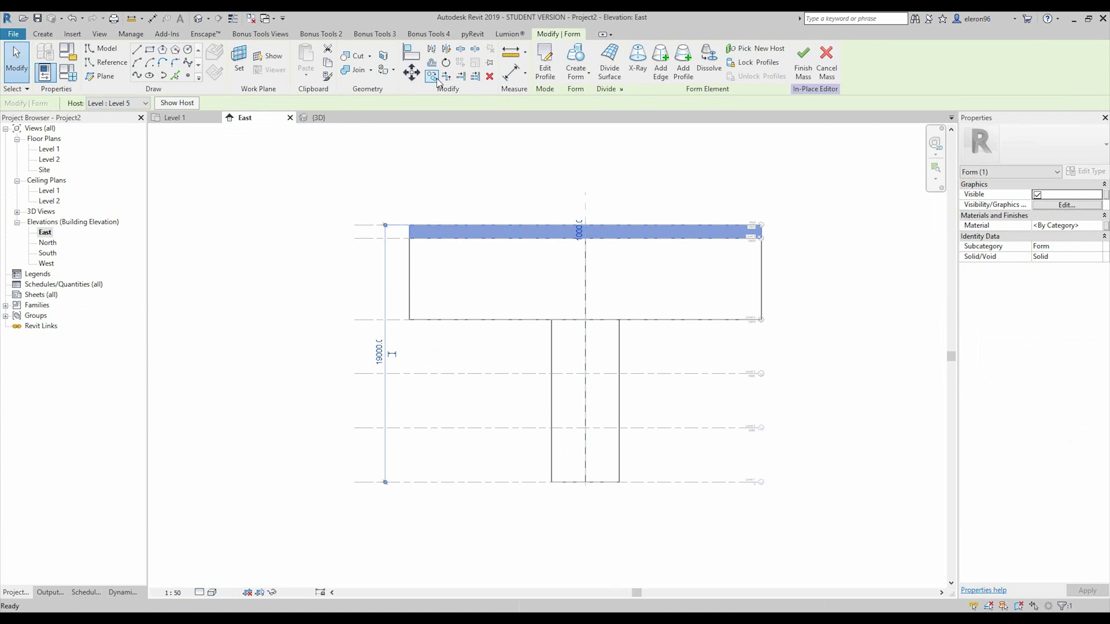
{"action": "left_click", "coordinate": [412, 73]}
{"action": "left_click", "coordinate": [409, 228]}
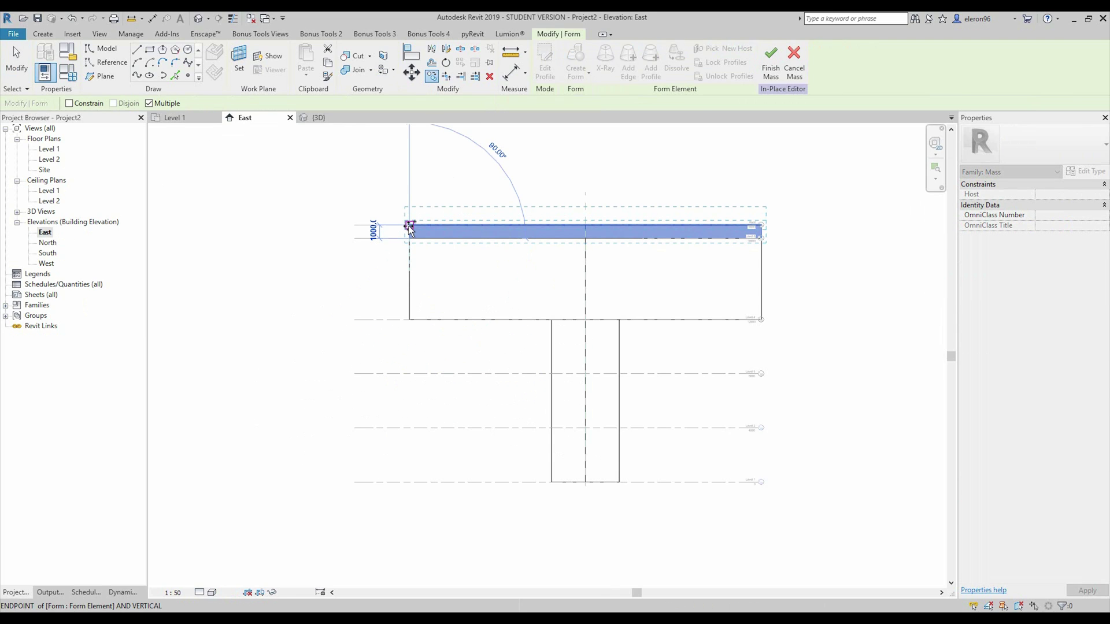
{"action": "left_click", "coordinate": [520, 238]}
{"action": "key", "text": "Escape"}
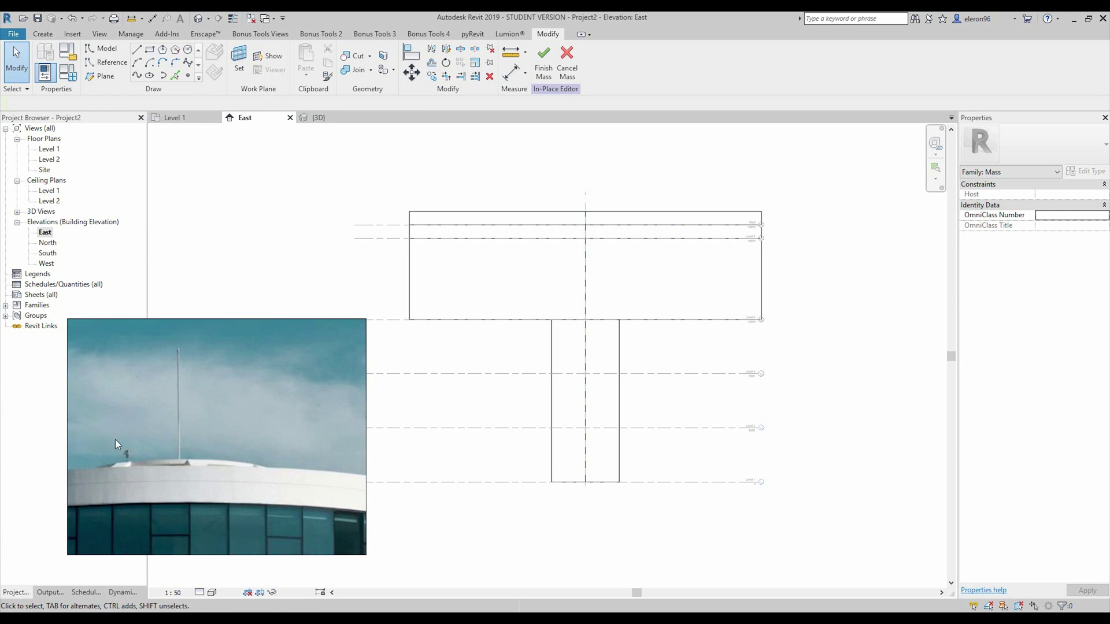
{"action": "scroll", "coordinate": [293, 436], "scroll_direction": "down", "scroll_amount": 3}
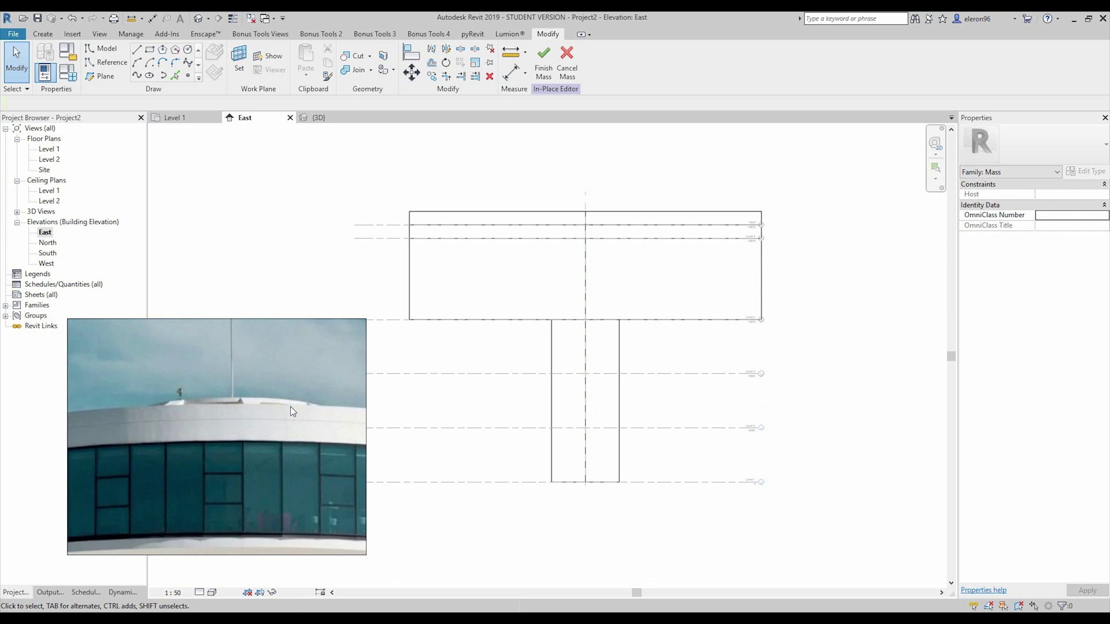
{"action": "scroll", "coordinate": [284, 419], "scroll_direction": "down", "scroll_amount": 2}
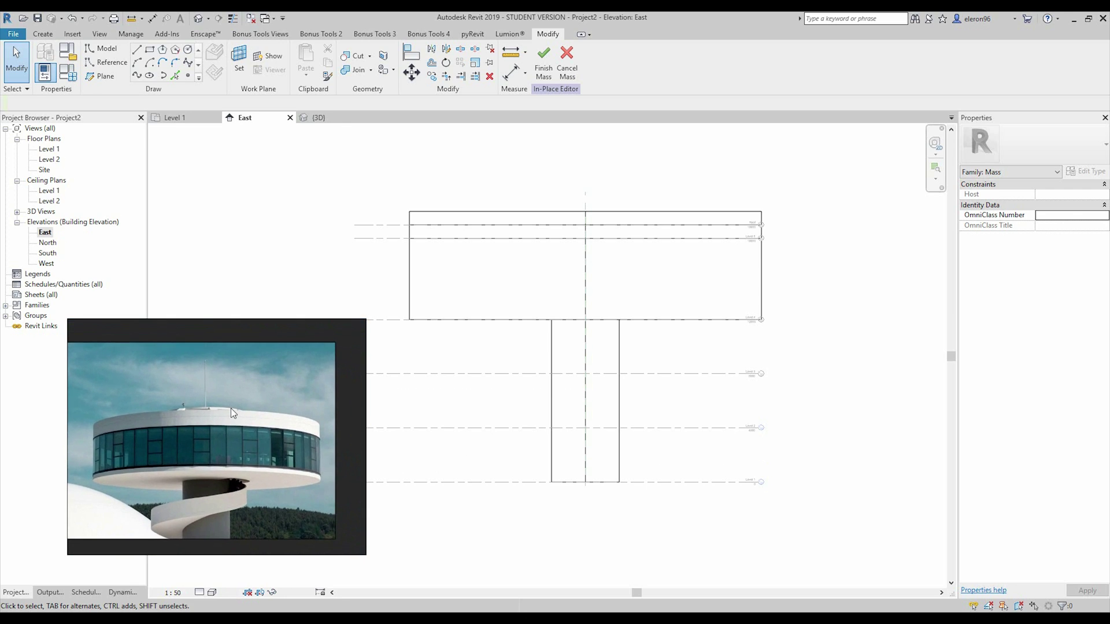
{"action": "scroll", "coordinate": [185, 399], "scroll_direction": "down", "scroll_amount": 2}
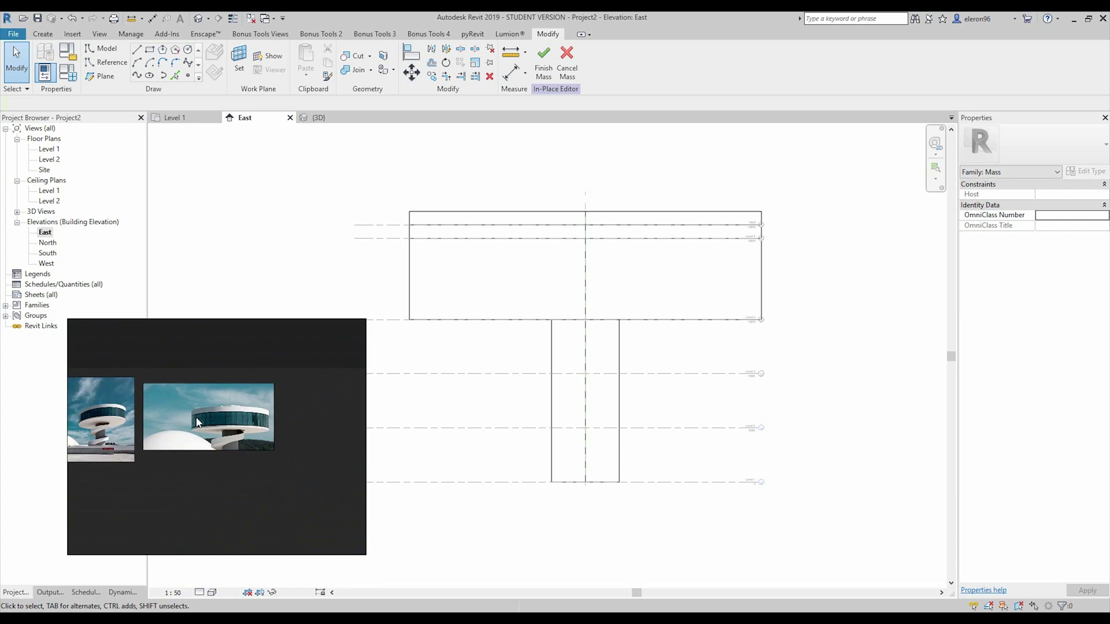
{"action": "scroll", "coordinate": [243, 428], "scroll_direction": "down", "scroll_amount": 3}
{"action": "scroll", "coordinate": [305, 376], "scroll_direction": "up", "scroll_amount": 1}
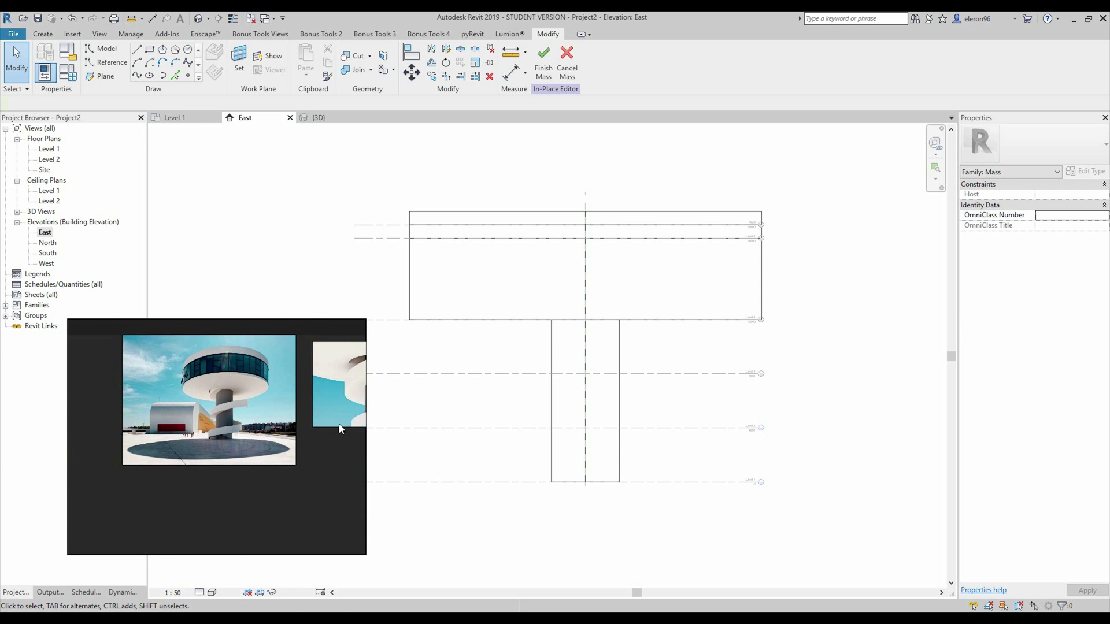
{"action": "middle_click_drag", "start_coordinate": [460, 338], "coordinate": [355, 417]}
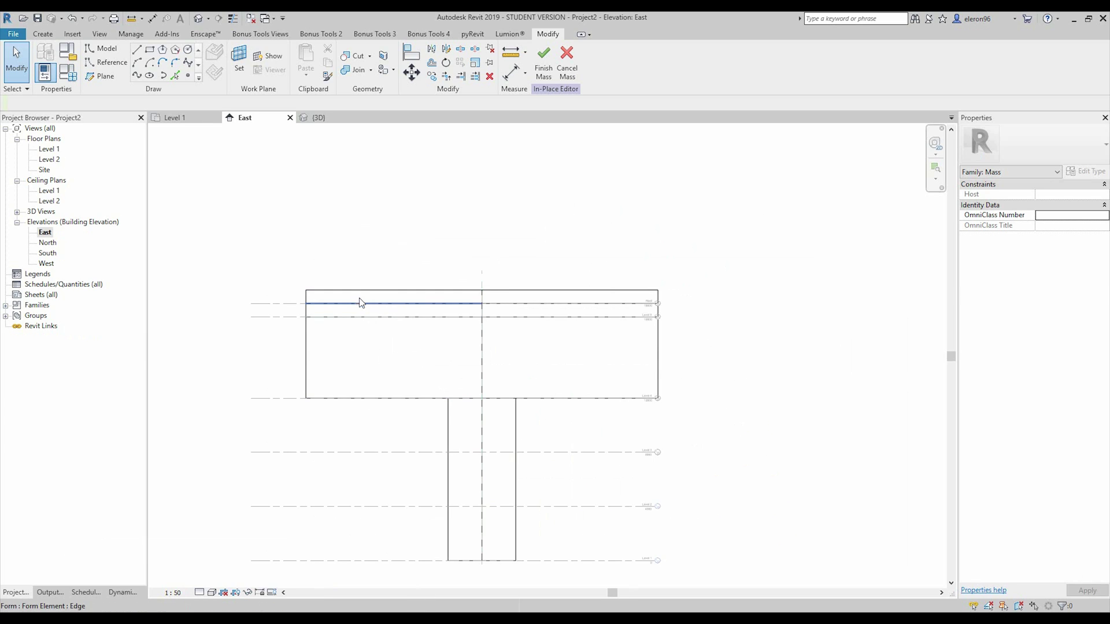
Step: Show the 3D view in the Shaded visual style
{"action": "left_click", "coordinate": [314, 117]}
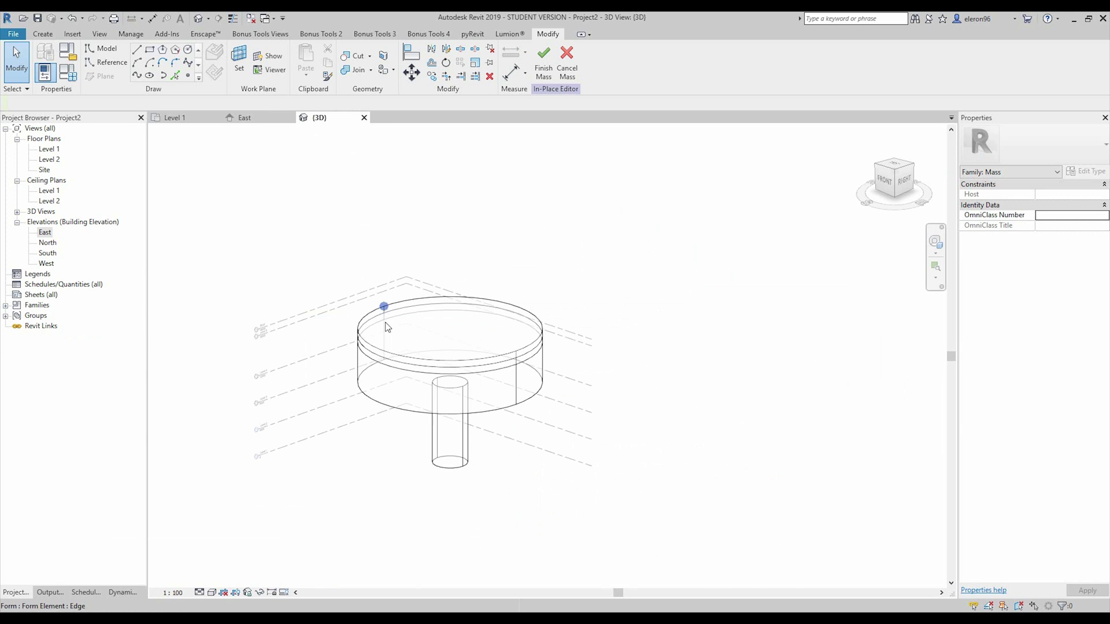
{"action": "scroll", "coordinate": [389, 354], "scroll_direction": "up", "scroll_amount": 2}
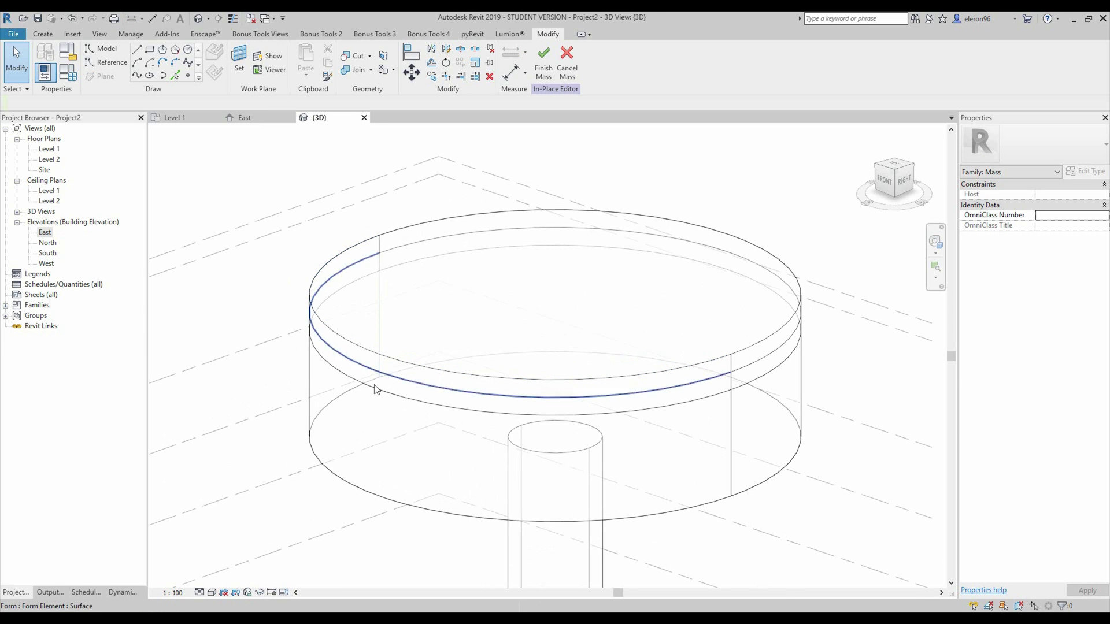
{"action": "left_click", "coordinate": [213, 592]}
{"action": "left_click", "coordinate": [232, 544]}
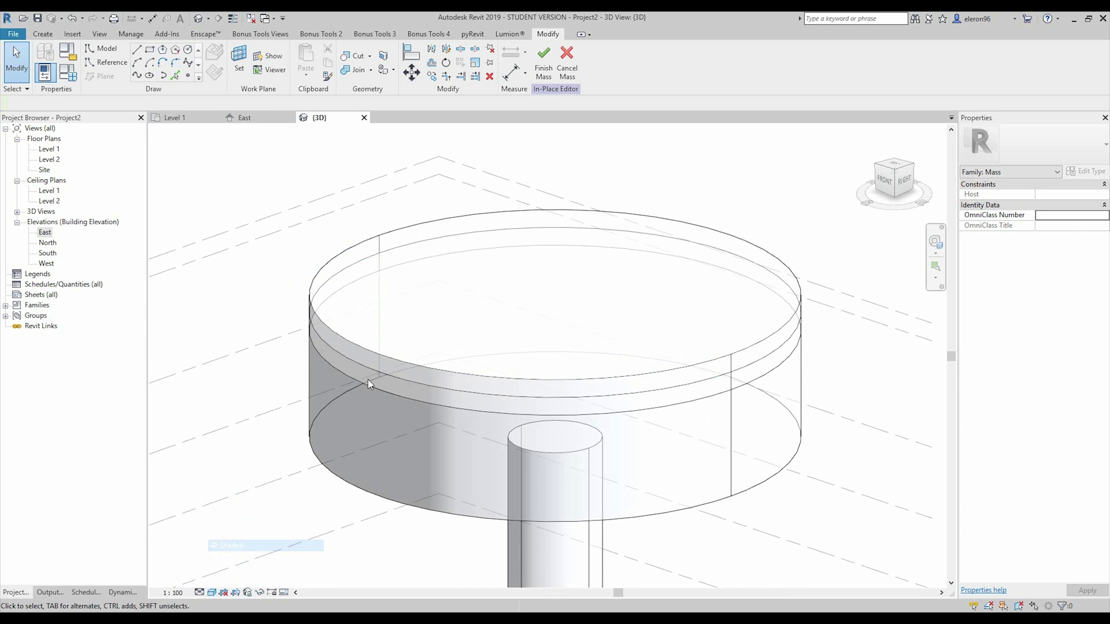
Step: Lock the raised top disc's profiles, then clear the selection
{"action": "left_click", "coordinate": [358, 351]}
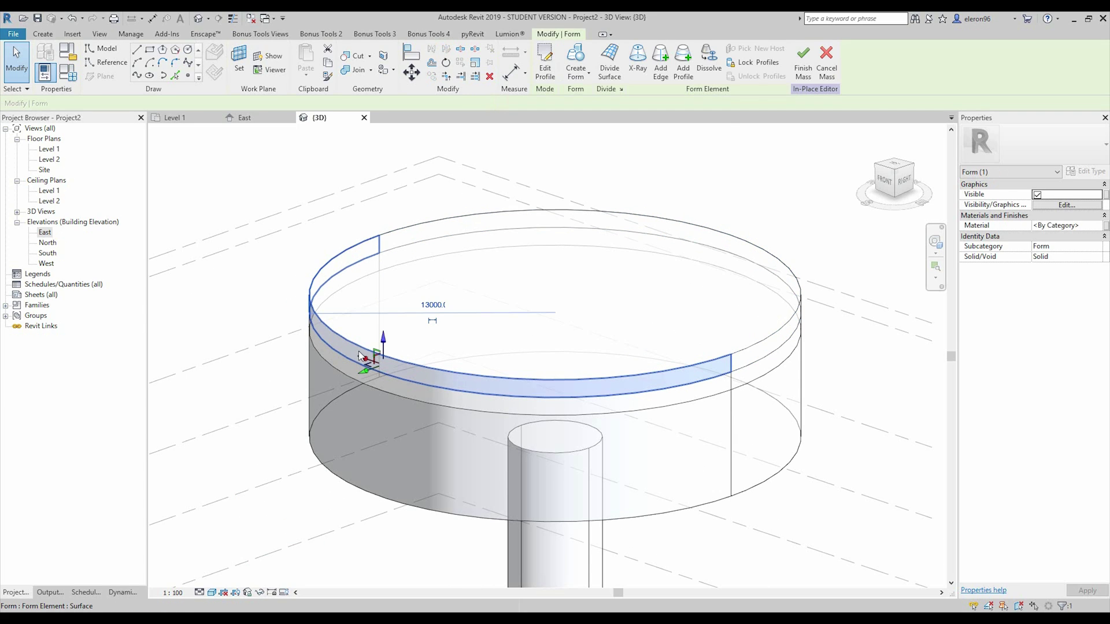
{"action": "left_click", "coordinate": [756, 67]}
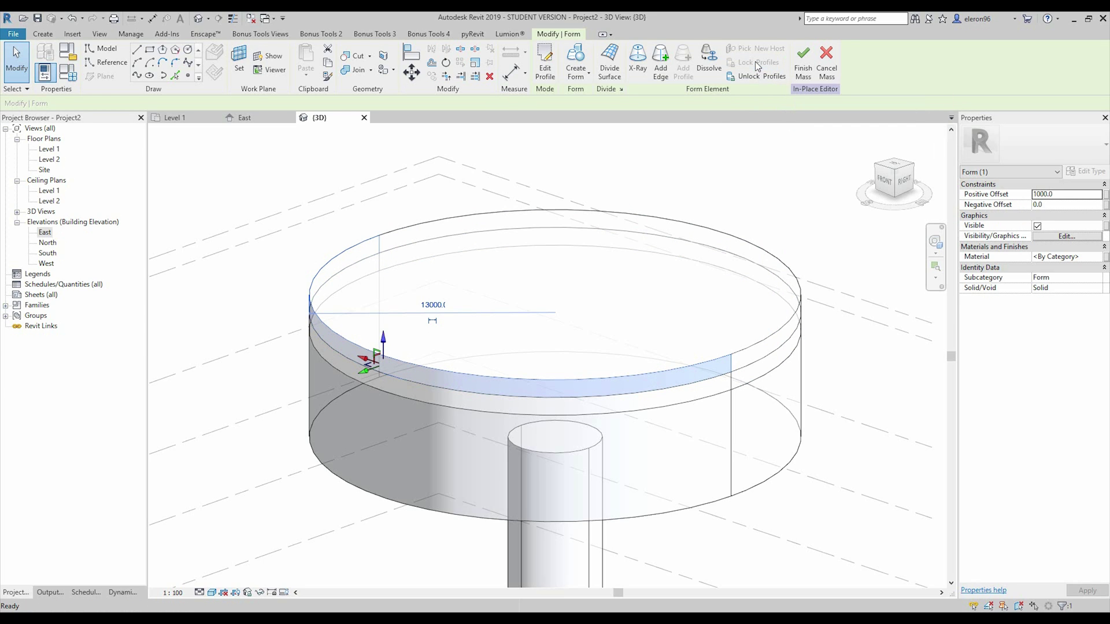
{"action": "left_click", "coordinate": [754, 206]}
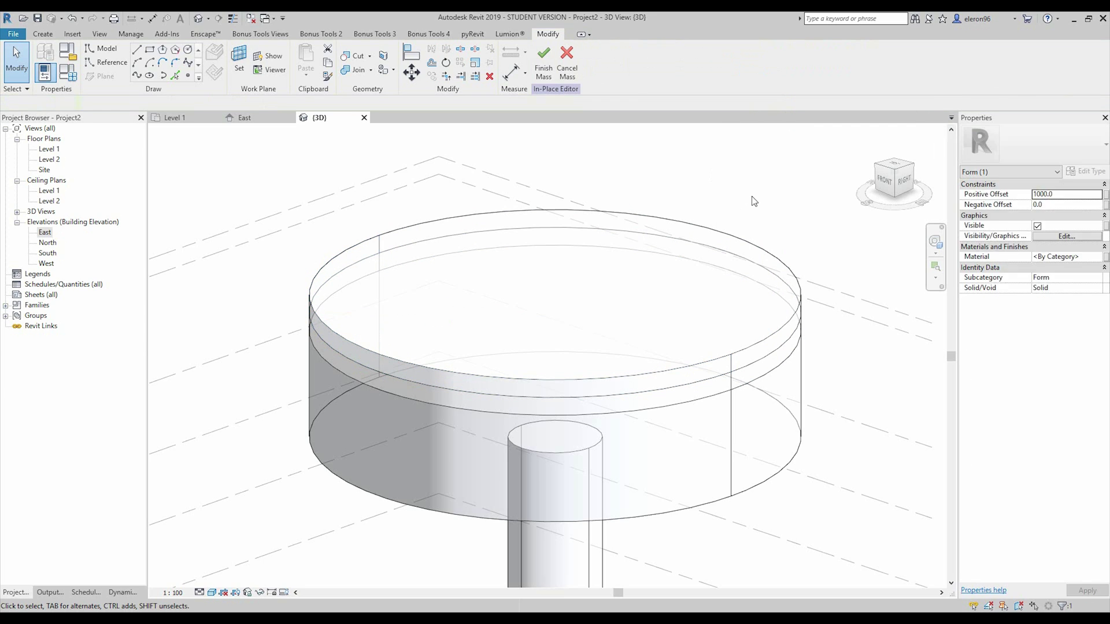
Step: Edit the top surface profile, changing its radius from 13000 to 5000
{"action": "left_click", "coordinate": [539, 384]}
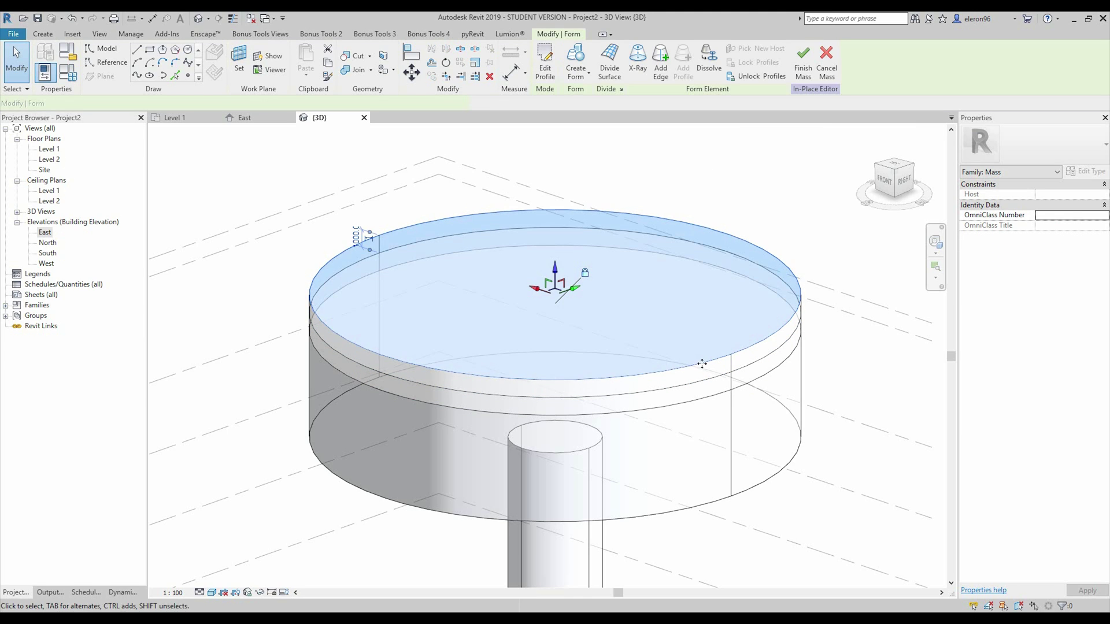
{"action": "left_click", "coordinate": [544, 68]}
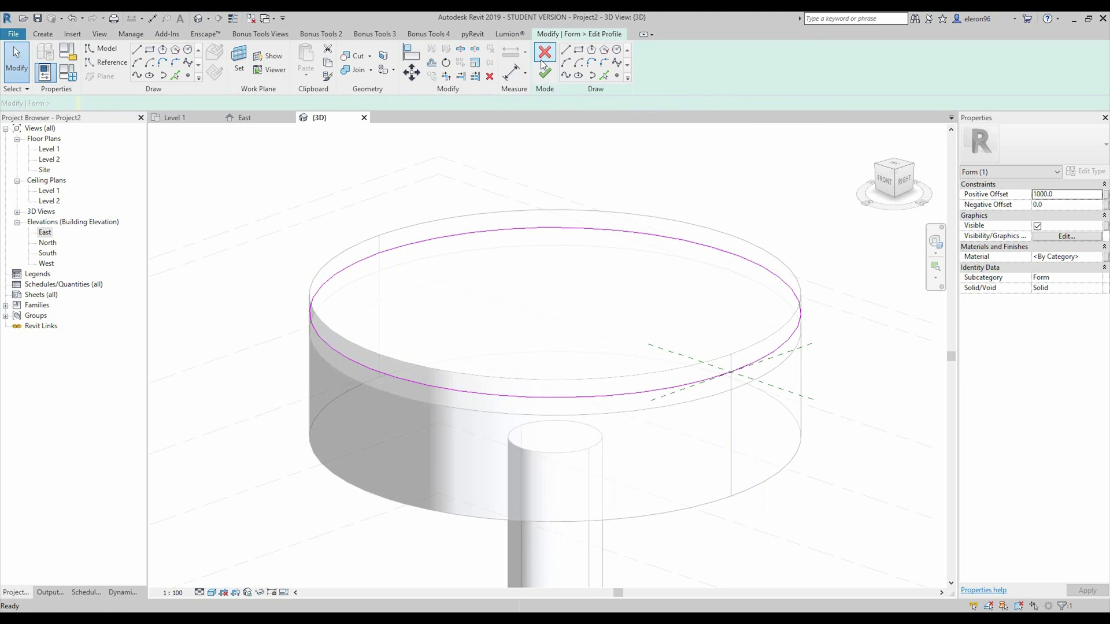
{"action": "left_click", "coordinate": [369, 363]}
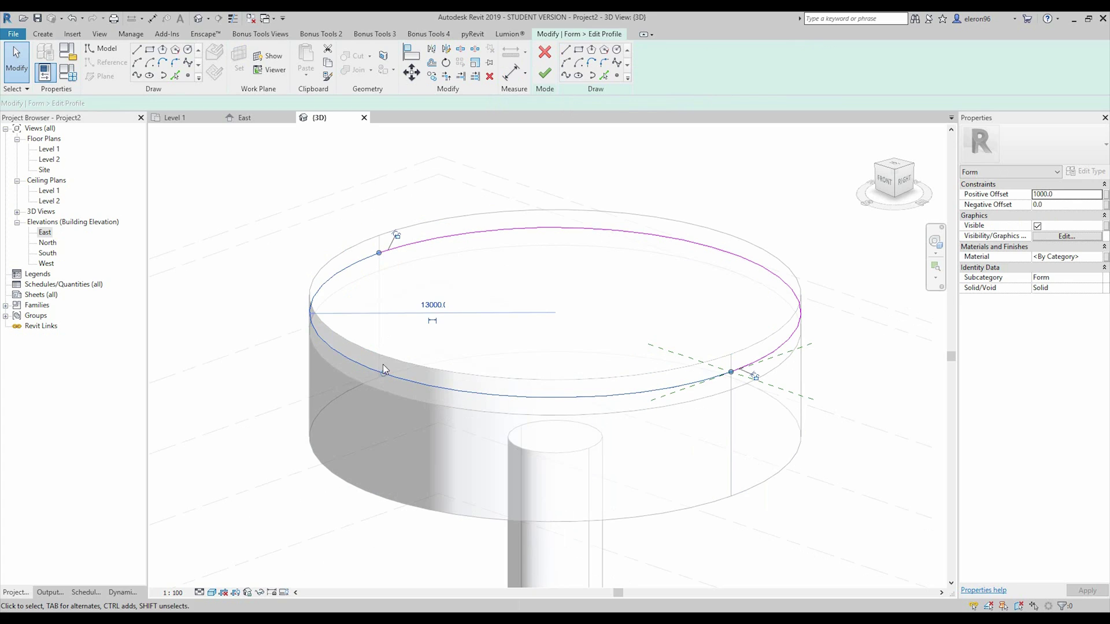
{"action": "left_click", "coordinate": [432, 304]}
{"action": "type", "text": "5000"}
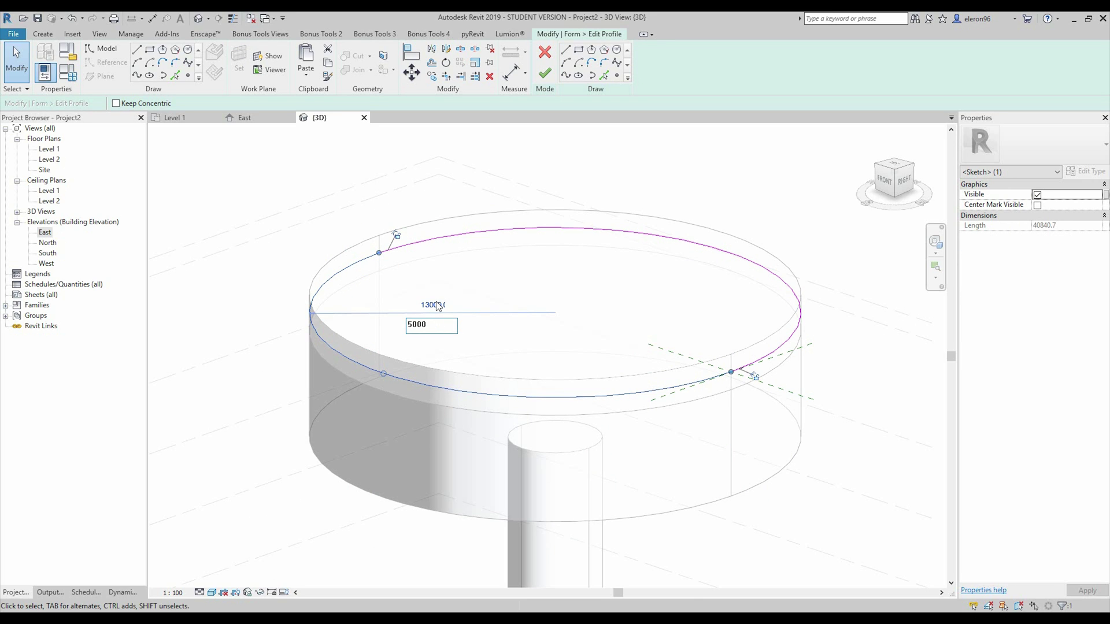
{"action": "key", "text": "Return"}
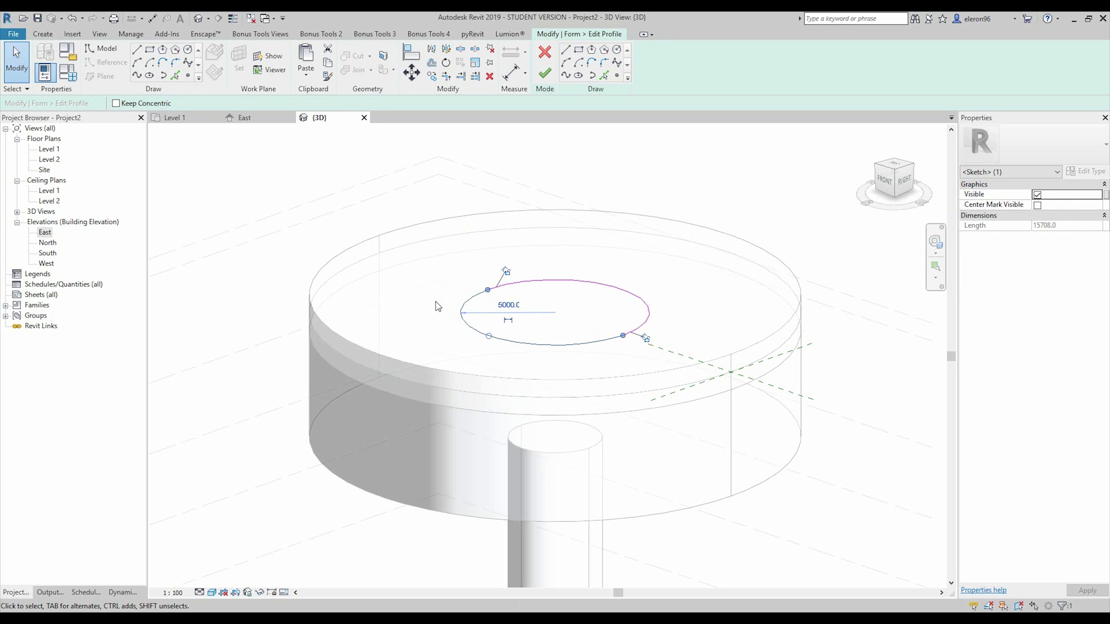
{"action": "left_click", "coordinate": [547, 74]}
{"action": "left_click", "coordinate": [514, 337]}
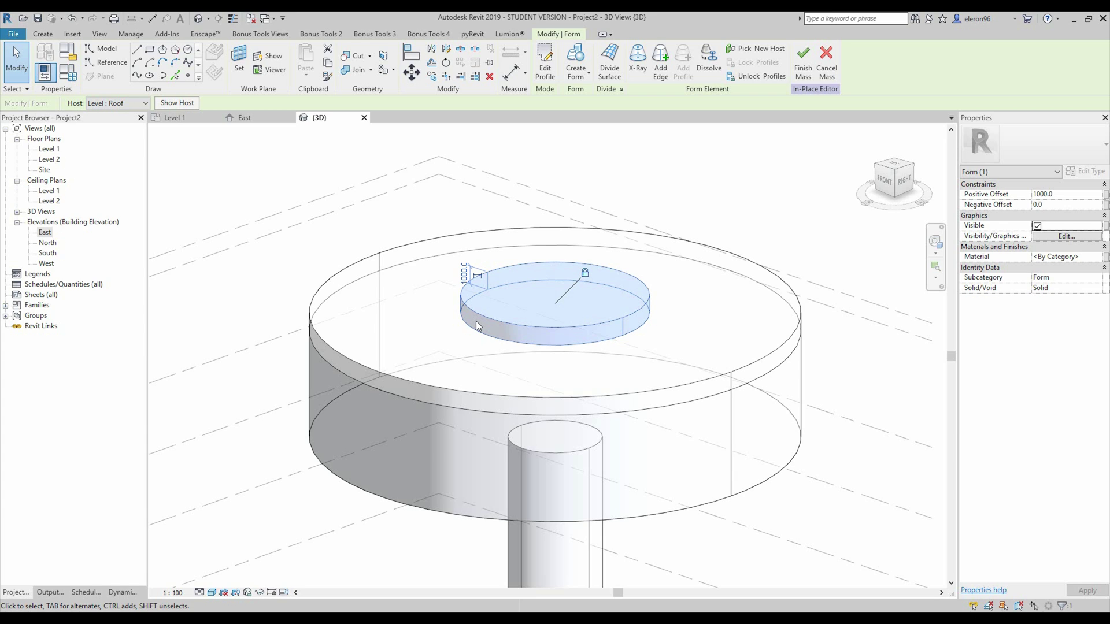
{"action": "left_click", "coordinate": [711, 230]}
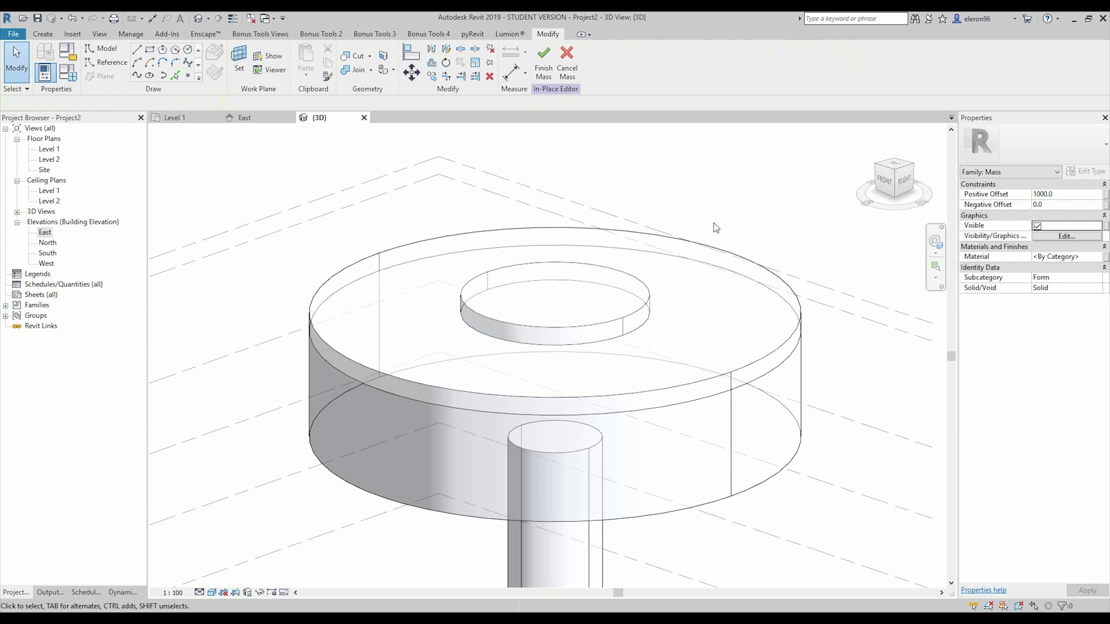
Step: Finish the in-place mass and give the tower mass a mass floor at Level 4
{"action": "middle_click_drag", "start_coordinate": [683, 205], "coordinate": [523, 196], "text": "shift"}
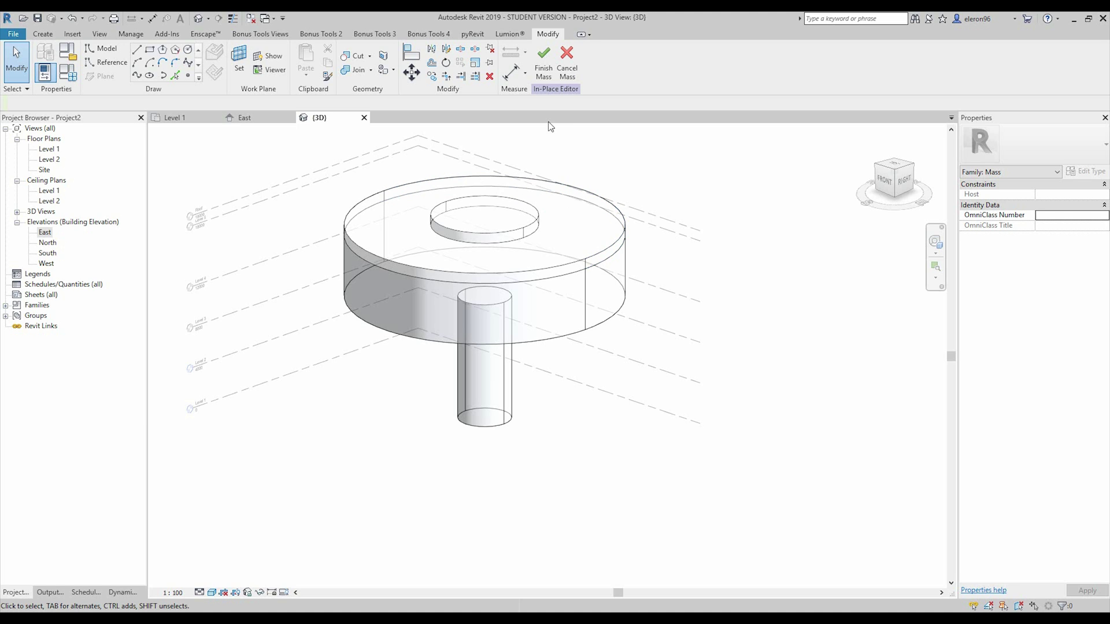
{"action": "left_click", "coordinate": [545, 63]}
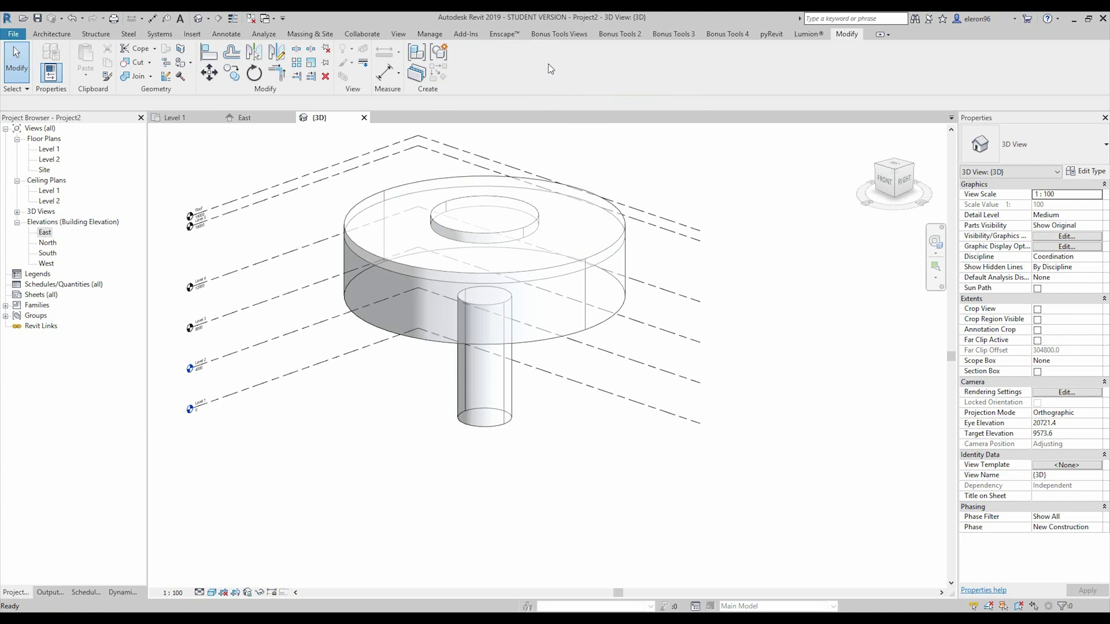
{"action": "left_click", "coordinate": [558, 339]}
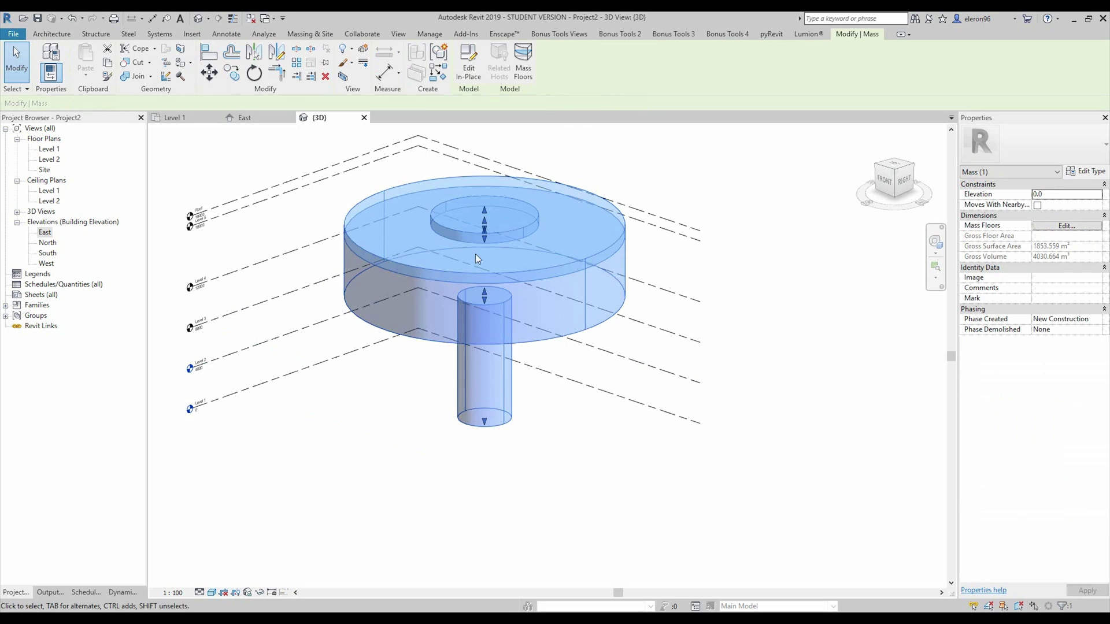
{"action": "left_click", "coordinate": [529, 57]}
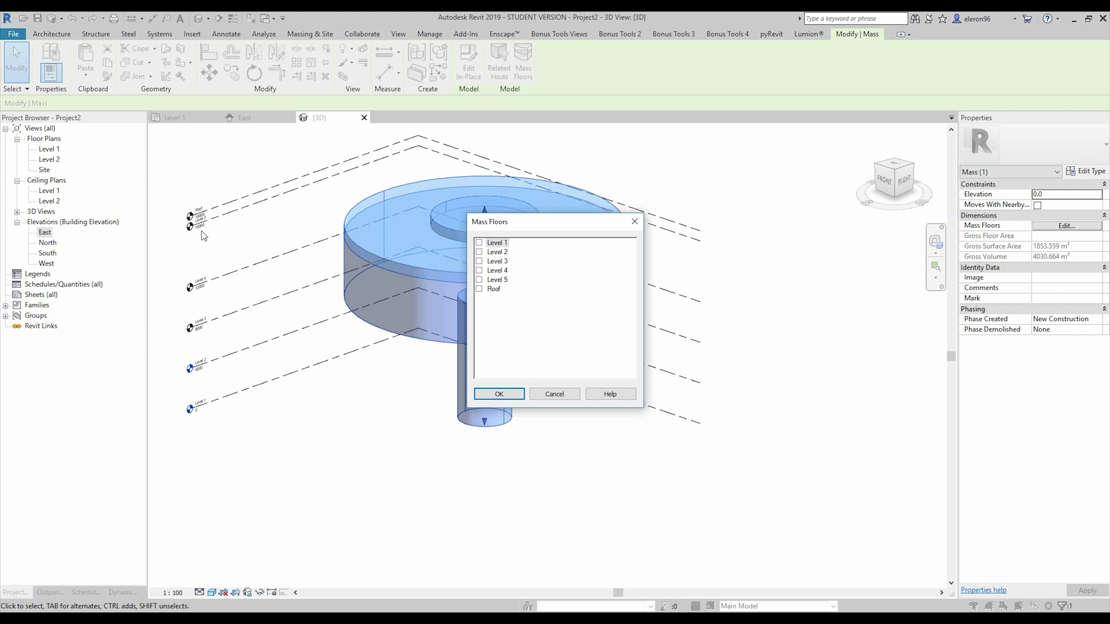
{"action": "left_click", "coordinate": [479, 270]}
{"action": "left_click", "coordinate": [499, 394]}
{"action": "mouse_move", "coordinate": [469, 347]}
{"action": "middle_mouse_down", "text": "shift"}
{"action": "mouse_move", "coordinate": [445, 340]}
{"action": "mouse_move", "coordinate": [482, 333]}
{"action": "middle_mouse_up", "text": "shift"}
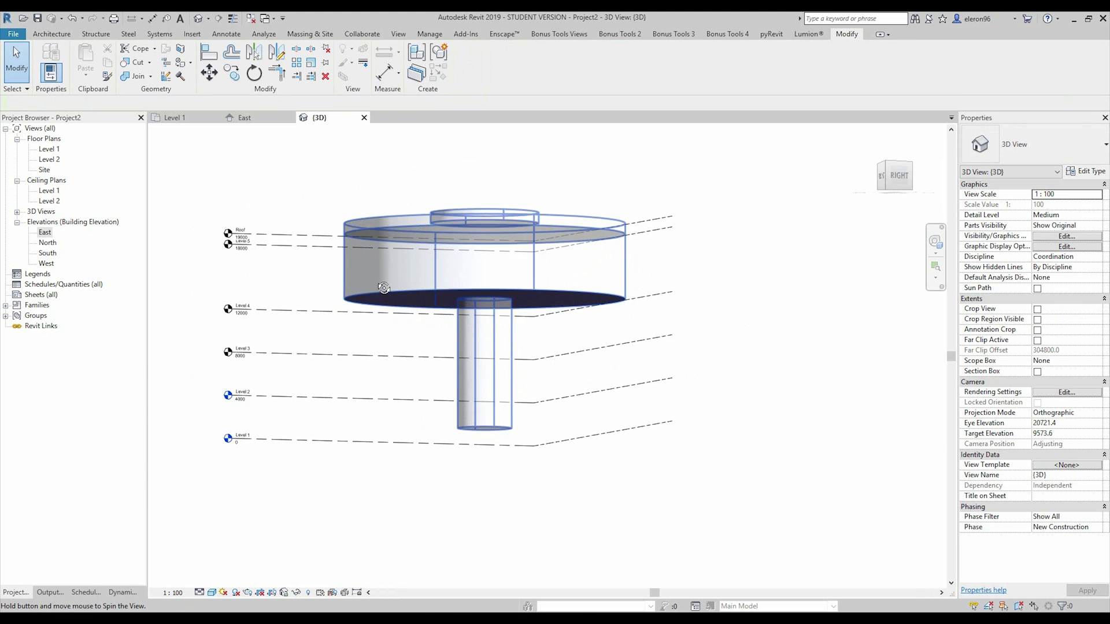
{"action": "key", "text": "Escape"}
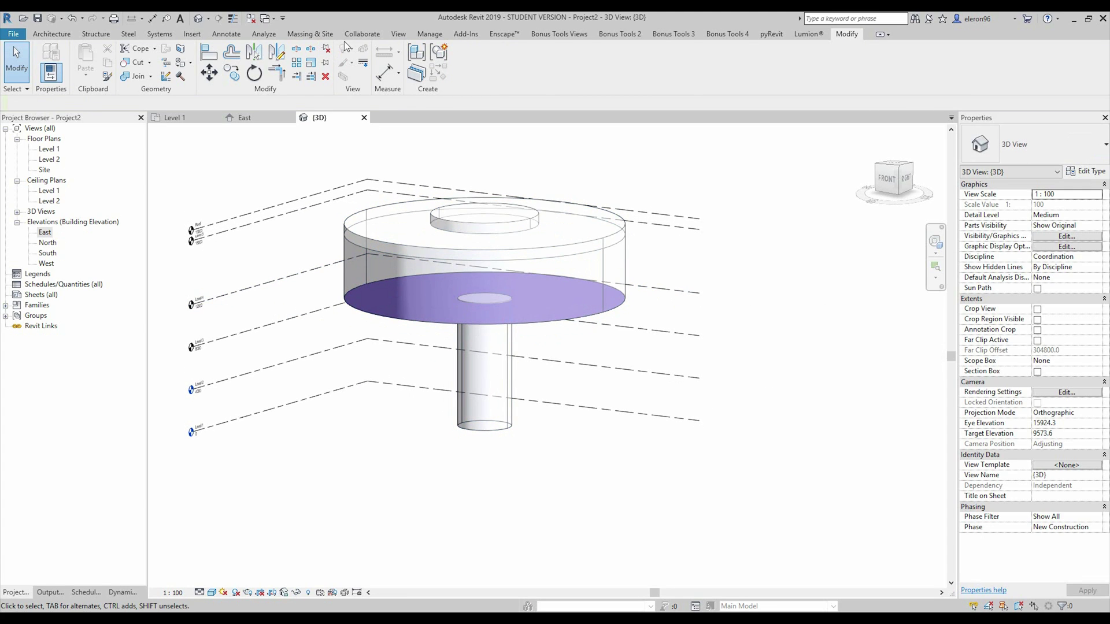
Step: Create a Generic Floor - 400mm slab by face on the Level 4 mass floor
{"action": "left_click", "coordinate": [310, 34]}
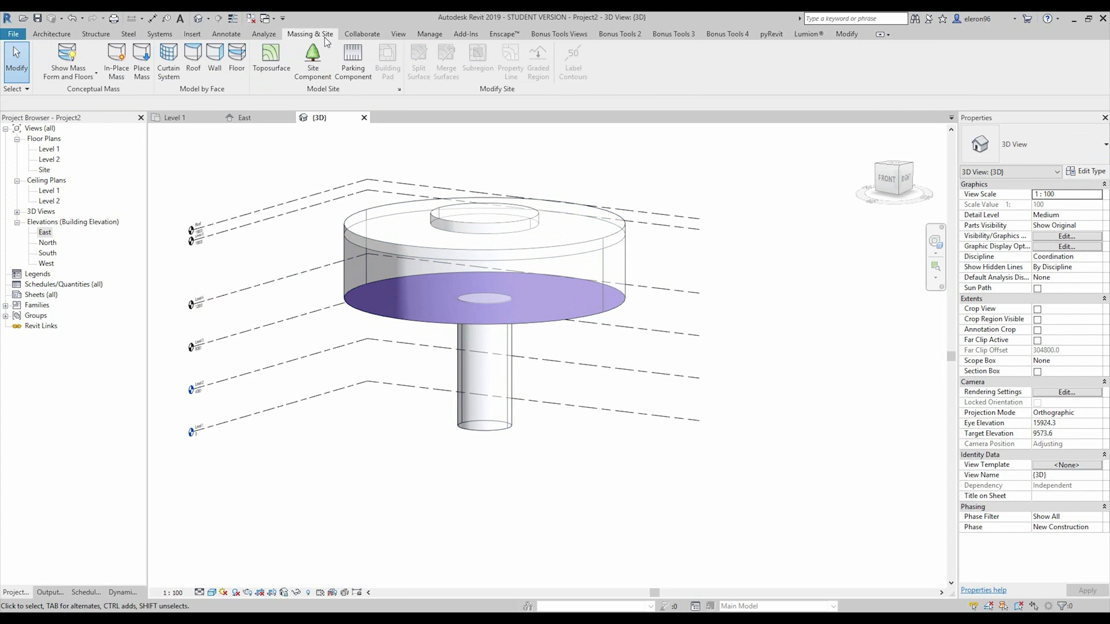
{"action": "left_click", "coordinate": [238, 71]}
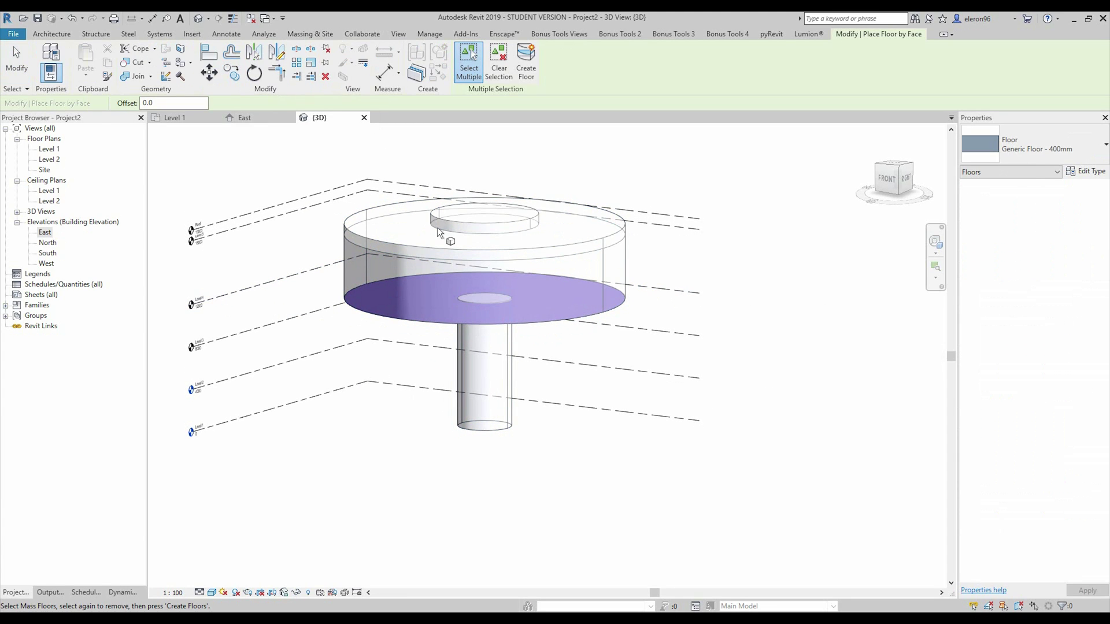
{"action": "left_click", "coordinate": [387, 319]}
{"action": "left_click", "coordinate": [1057, 150]}
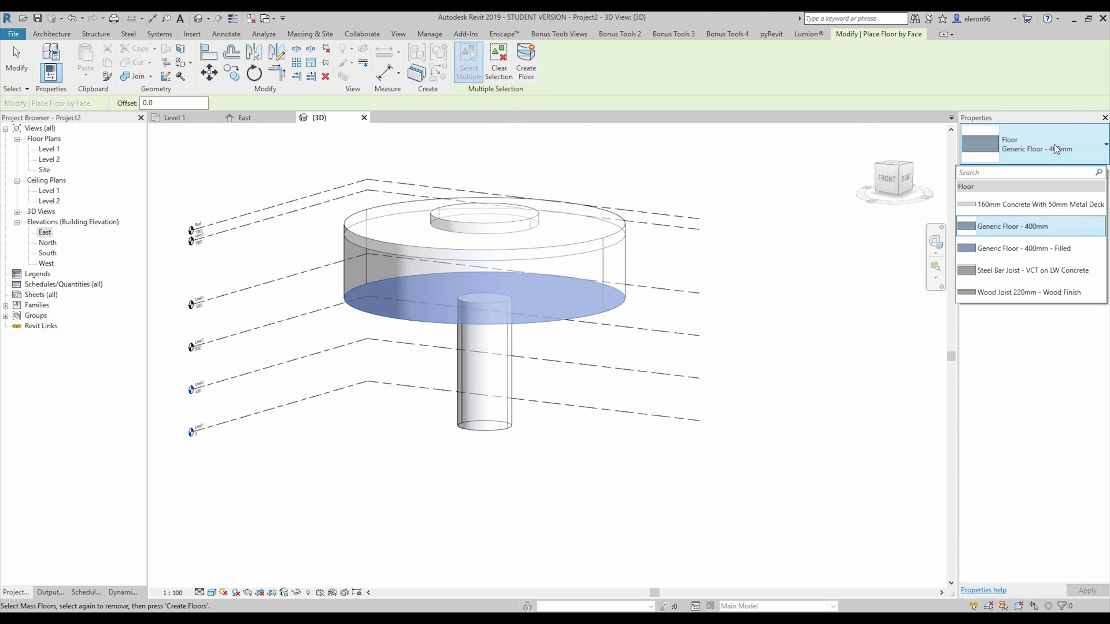
{"action": "left_click", "coordinate": [1014, 227]}
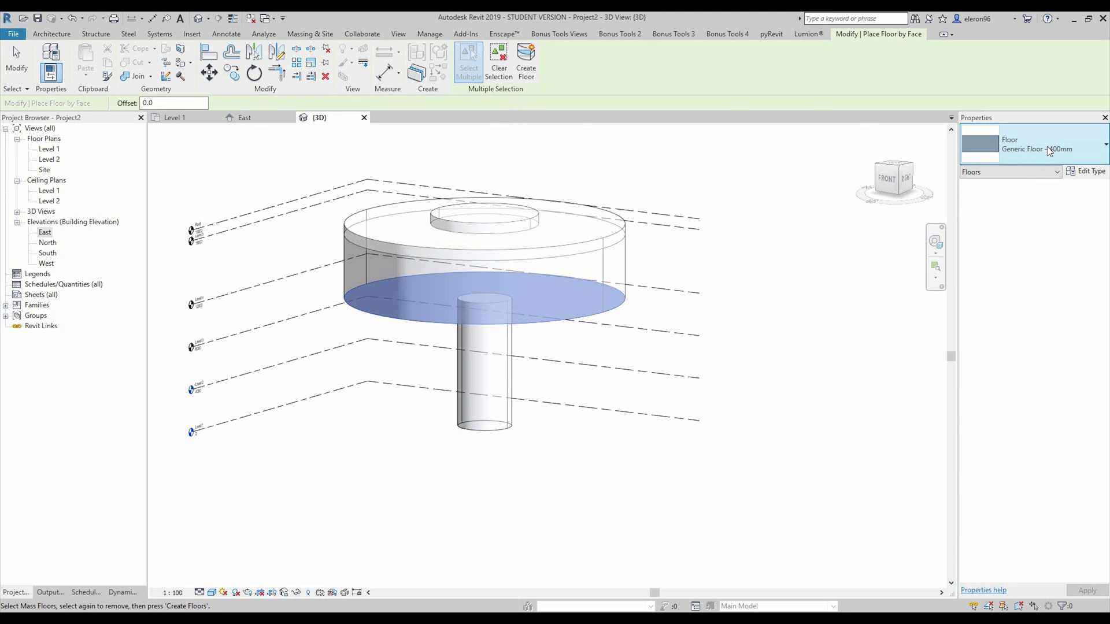
{"action": "left_click", "coordinate": [527, 63]}
{"action": "mouse_move", "coordinate": [737, 235]}
{"action": "middle_mouse_down", "text": "shift"}
{"action": "mouse_move", "coordinate": [523, 235]}
{"action": "mouse_move", "coordinate": [665, 278]}
{"action": "middle_mouse_up", "text": "shift"}
{"action": "key", "text": "Escape"}
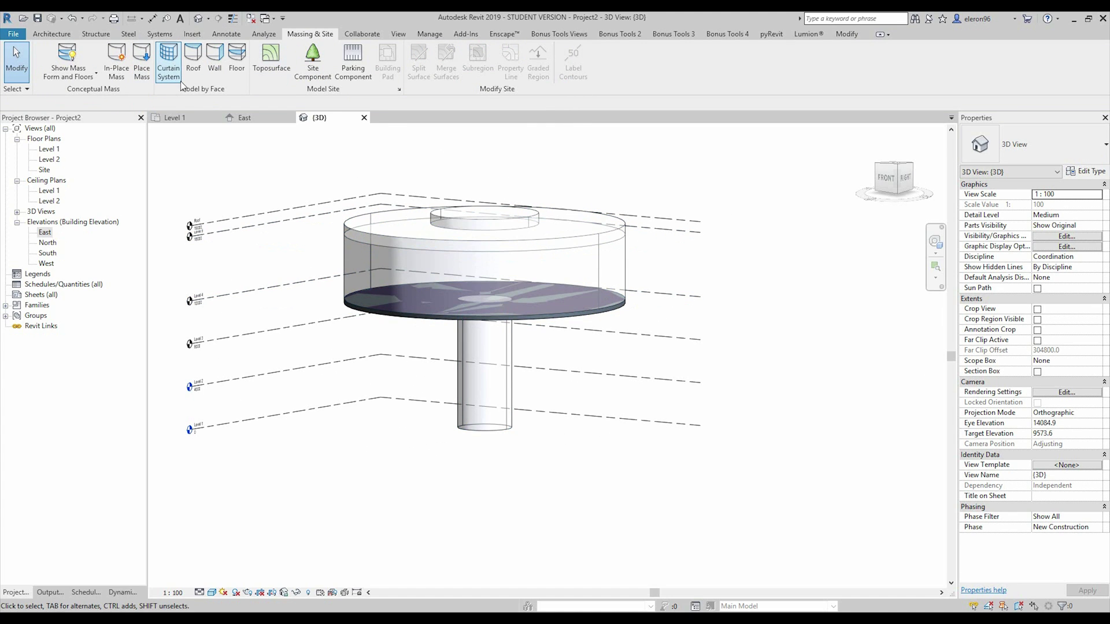
Step: Place Generic - 375mm walls by face on the stem, two rim faces and the small disc
{"action": "left_click", "coordinate": [214, 62]}
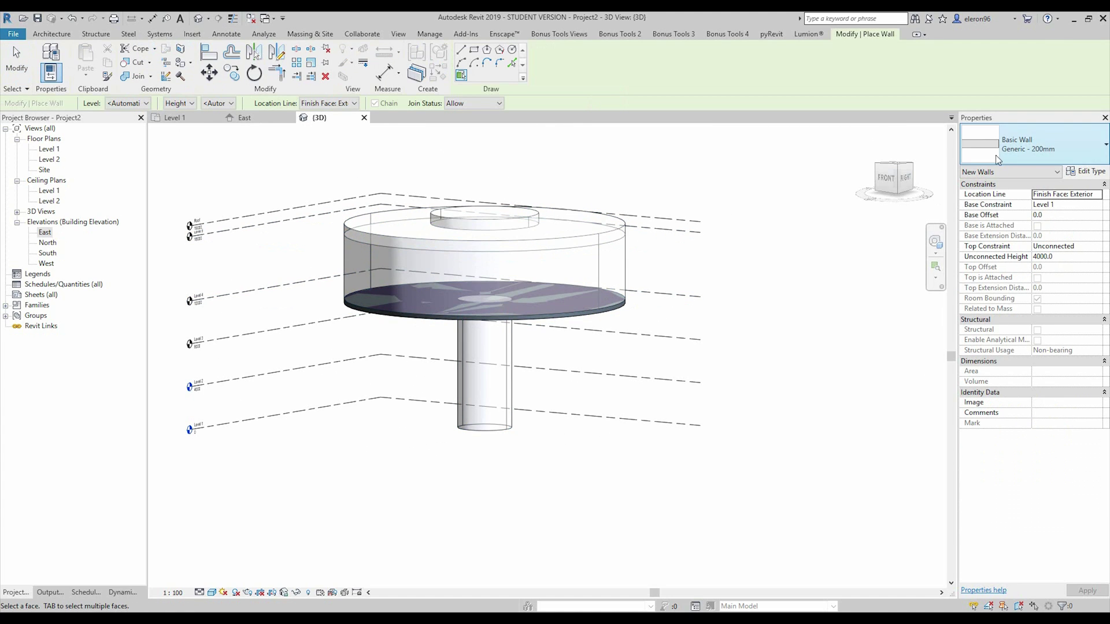
{"action": "left_click", "coordinate": [1050, 142]}
{"action": "scroll", "coordinate": [1044, 322], "scroll_direction": "down", "scroll_amount": 1}
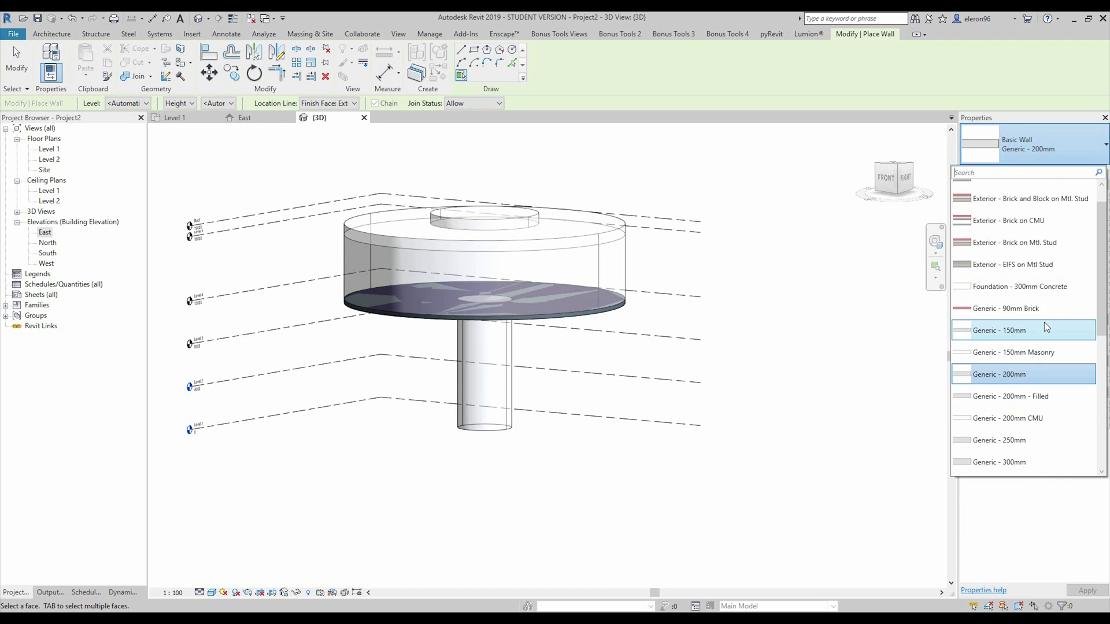
{"action": "scroll", "coordinate": [1044, 364], "scroll_direction": "down", "scroll_amount": 1}
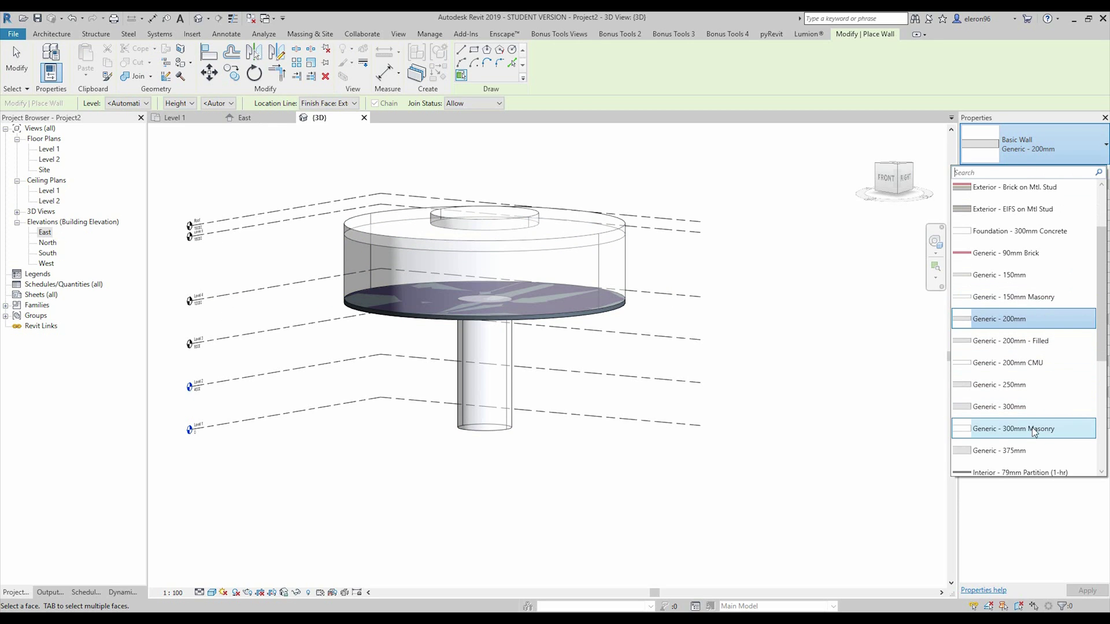
{"action": "left_click", "coordinate": [1025, 451]}
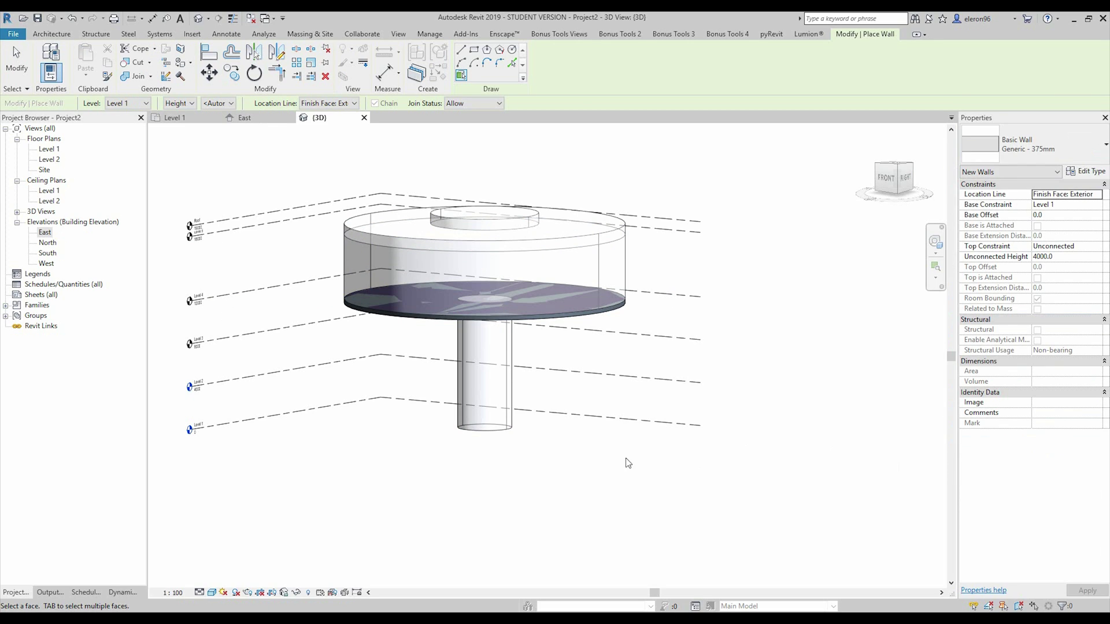
{"action": "left_click", "coordinate": [486, 365]}
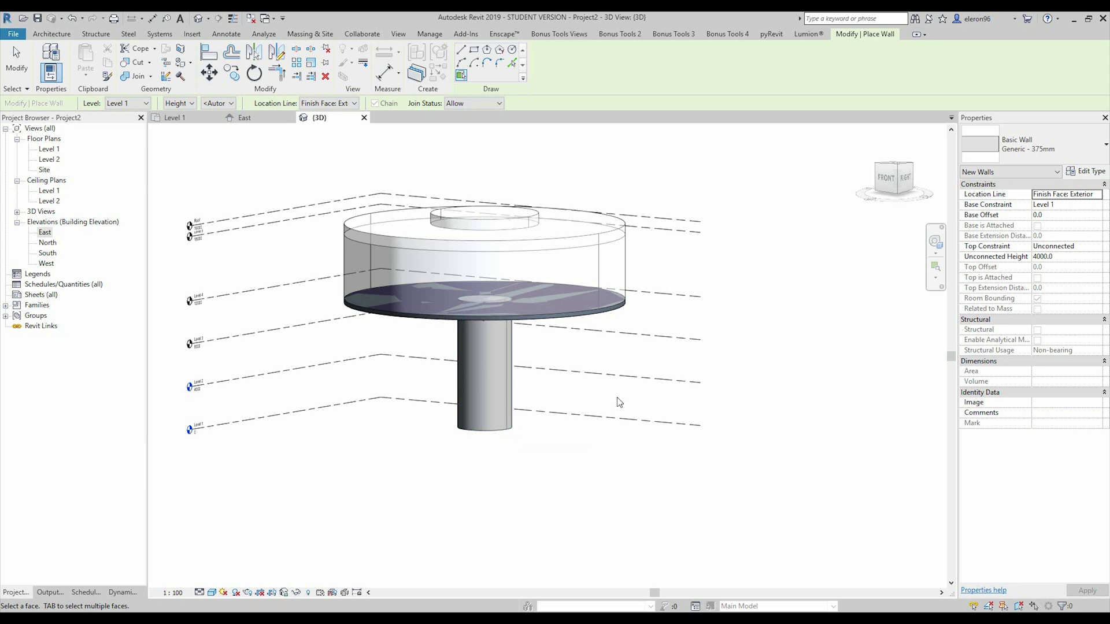
{"action": "middle_click_drag", "start_coordinate": [618, 401], "coordinate": [598, 395], "text": "shift"}
{"action": "scroll", "coordinate": [520, 348], "scroll_direction": "up", "scroll_amount": 3}
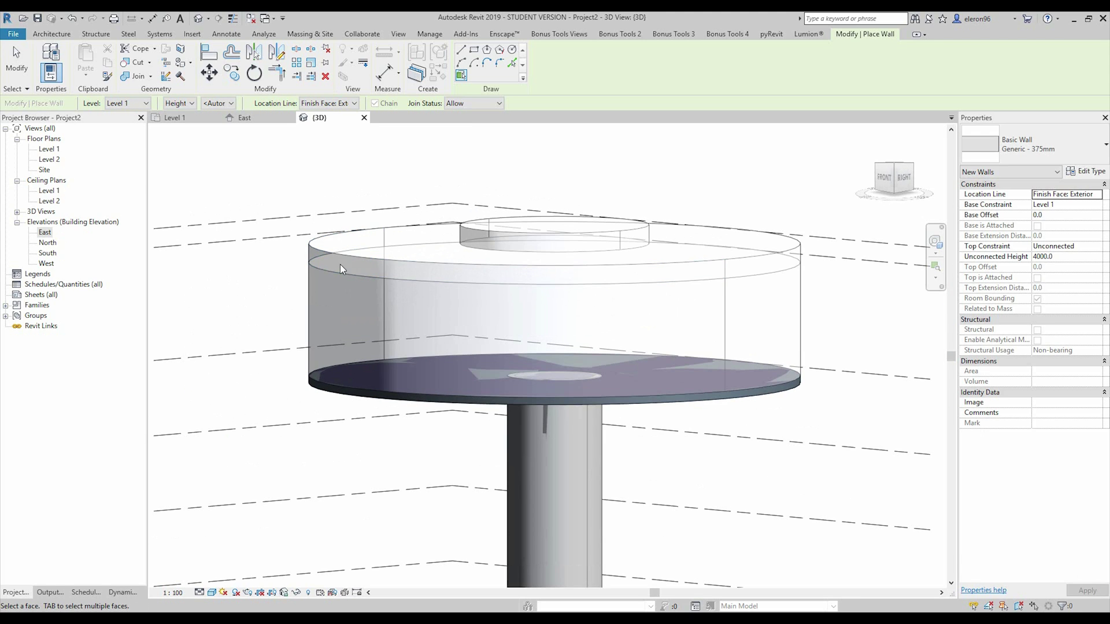
{"action": "left_click", "coordinate": [343, 261]}
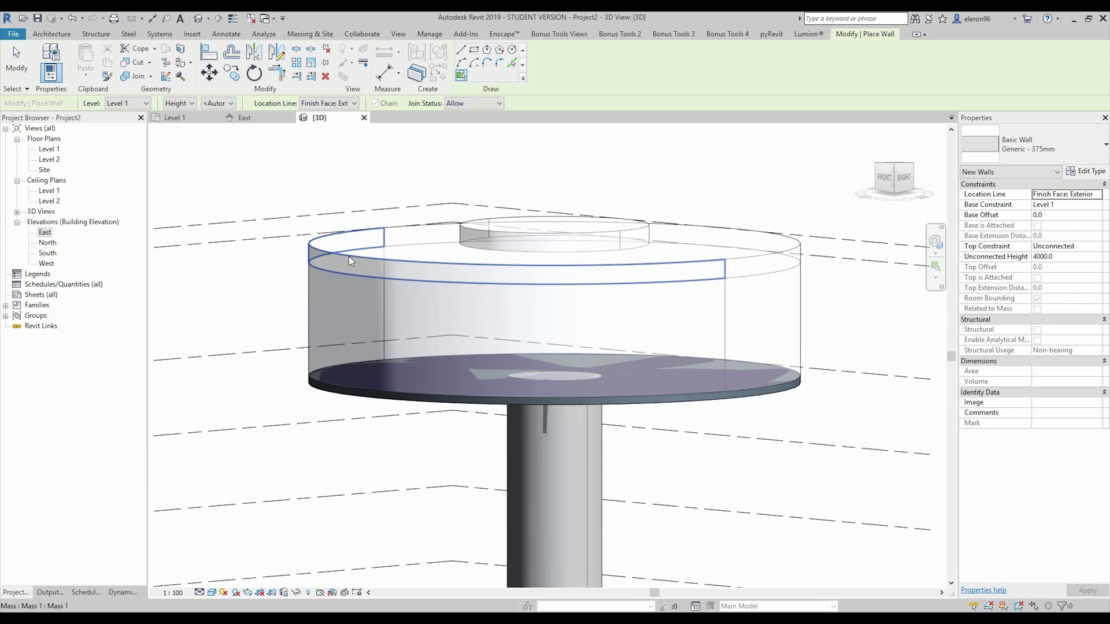
{"action": "left_click", "coordinate": [748, 267]}
{"action": "left_click", "coordinate": [623, 232]}
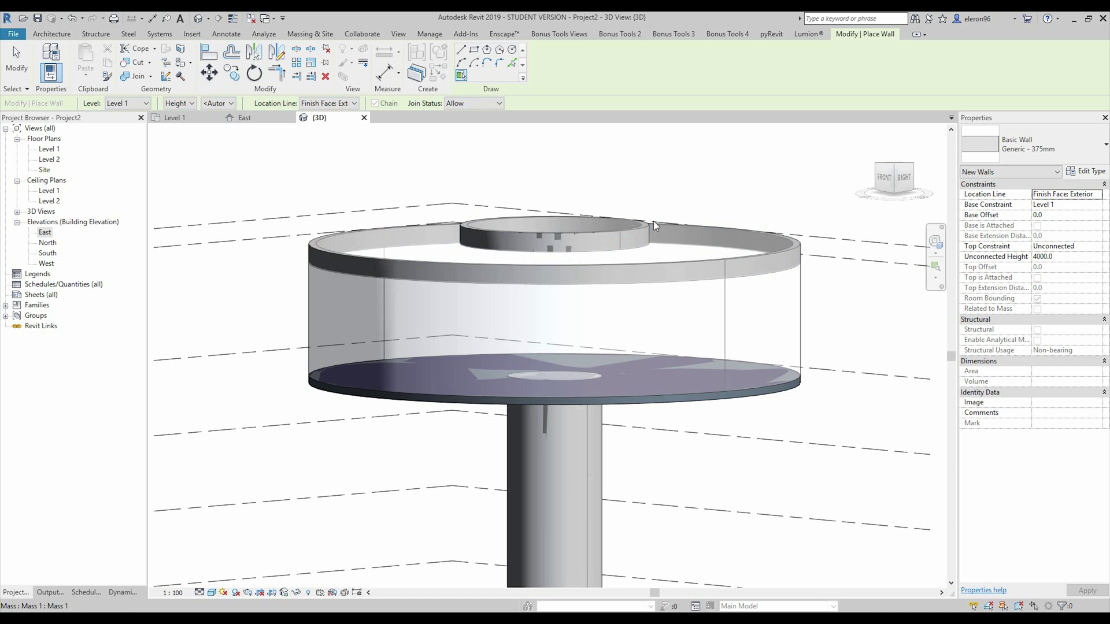
{"action": "scroll", "coordinate": [654, 222], "scroll_direction": "down", "scroll_amount": 3}
{"action": "middle_click_drag", "start_coordinate": [653, 221], "coordinate": [636, 278], "text": "shift"}
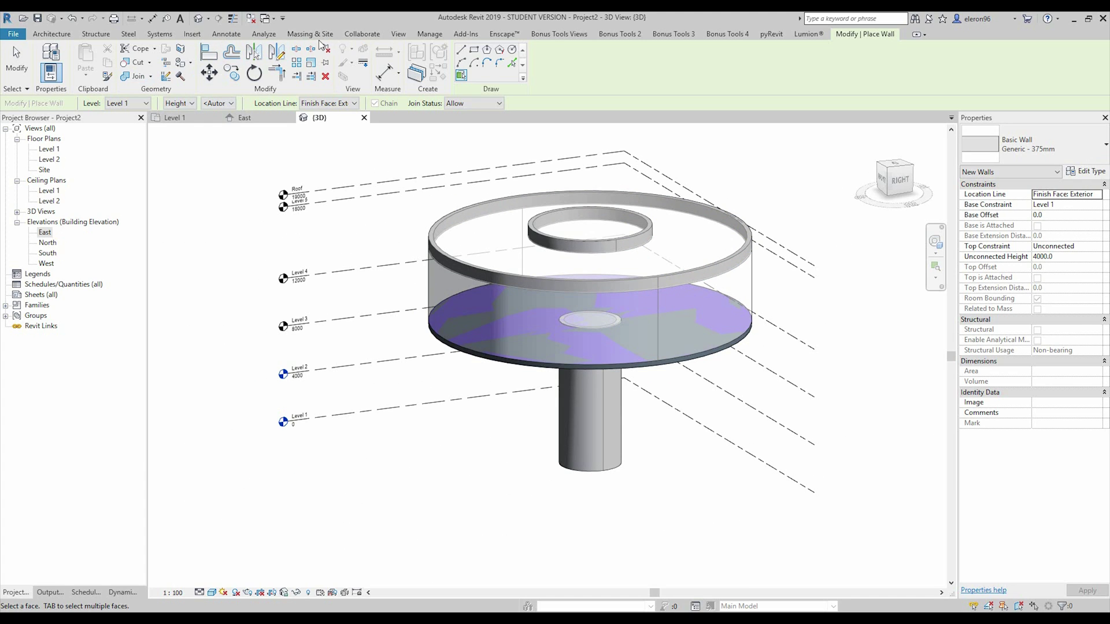
Step: Place a Generic Roof - 300mm by face on the mass's top face
{"action": "left_click", "coordinate": [309, 33]}
{"action": "left_click", "coordinate": [193, 61]}
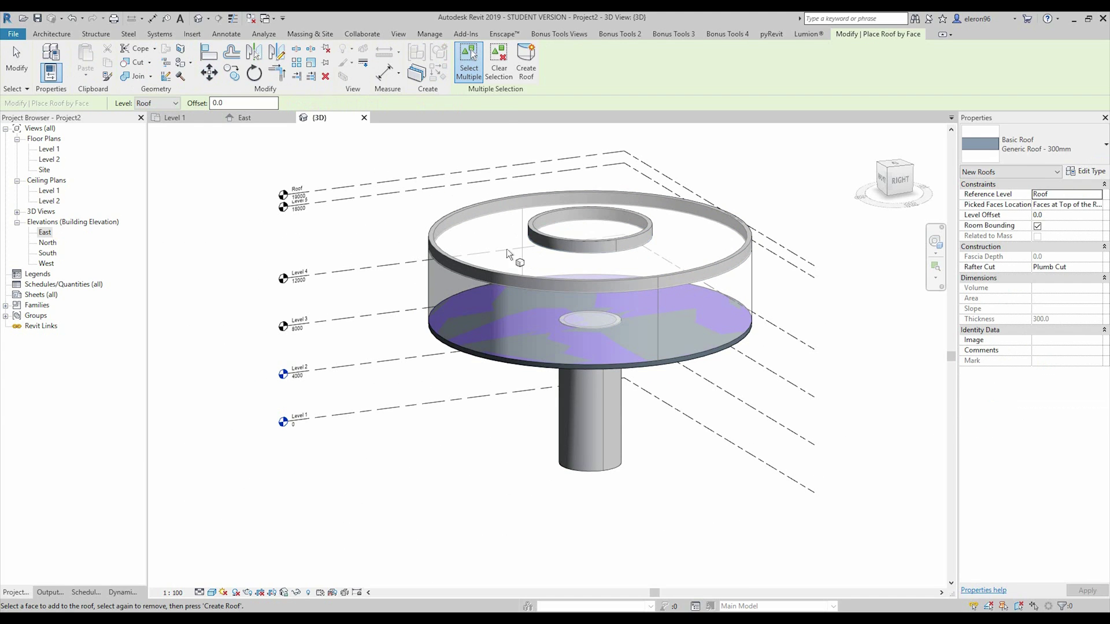
{"action": "left_click", "coordinate": [444, 249]}
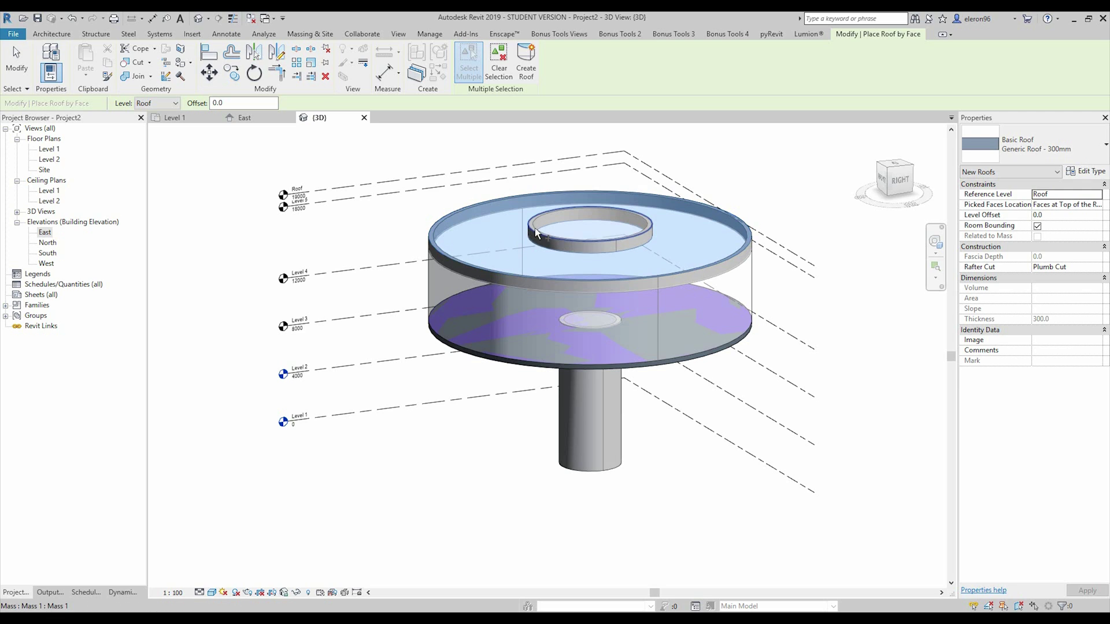
{"action": "left_click", "coordinate": [525, 65]}
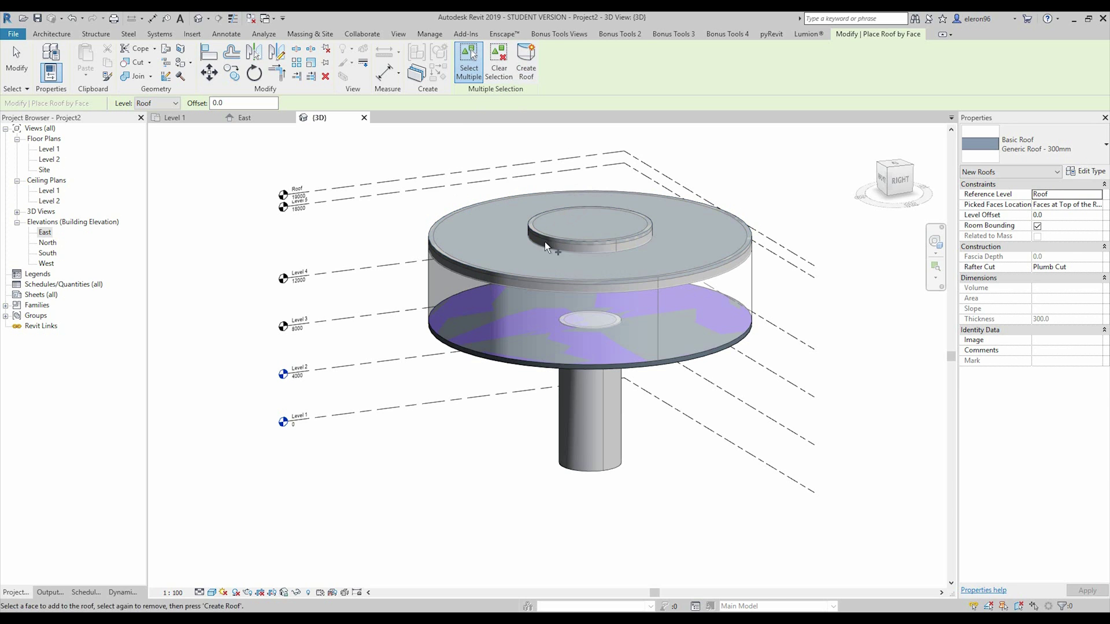
{"action": "key", "text": "Escape"}
{"action": "scroll", "coordinate": [679, 263], "scroll_direction": "up", "scroll_amount": 4}
{"action": "scroll", "coordinate": [694, 295], "scroll_direction": "down", "scroll_amount": 5}
{"action": "mouse_move", "coordinate": [701, 301]}
{"action": "middle_mouse_down", "text": "shift"}
{"action": "mouse_move", "coordinate": [625, 251]}
{"action": "mouse_move", "coordinate": [472, 245]}
{"action": "middle_mouse_up", "text": "shift"}
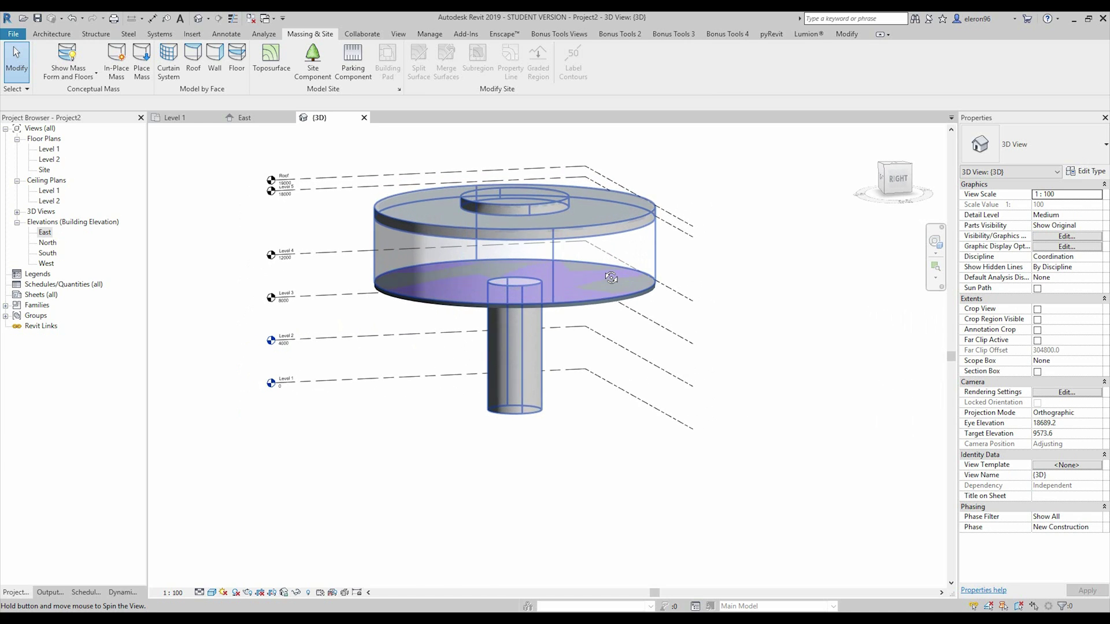
Step: Pick the wide drum section's left and right curved faces for a 1500 x 3000mm curtain system
{"action": "left_click", "coordinate": [167, 59]}
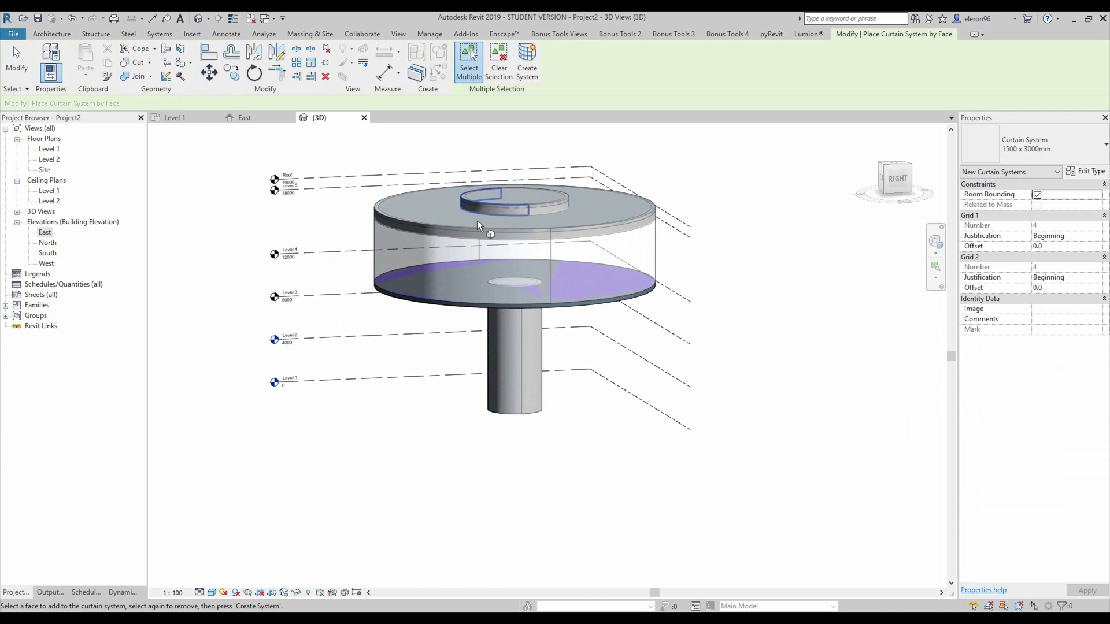
{"action": "left_click", "coordinate": [448, 238]}
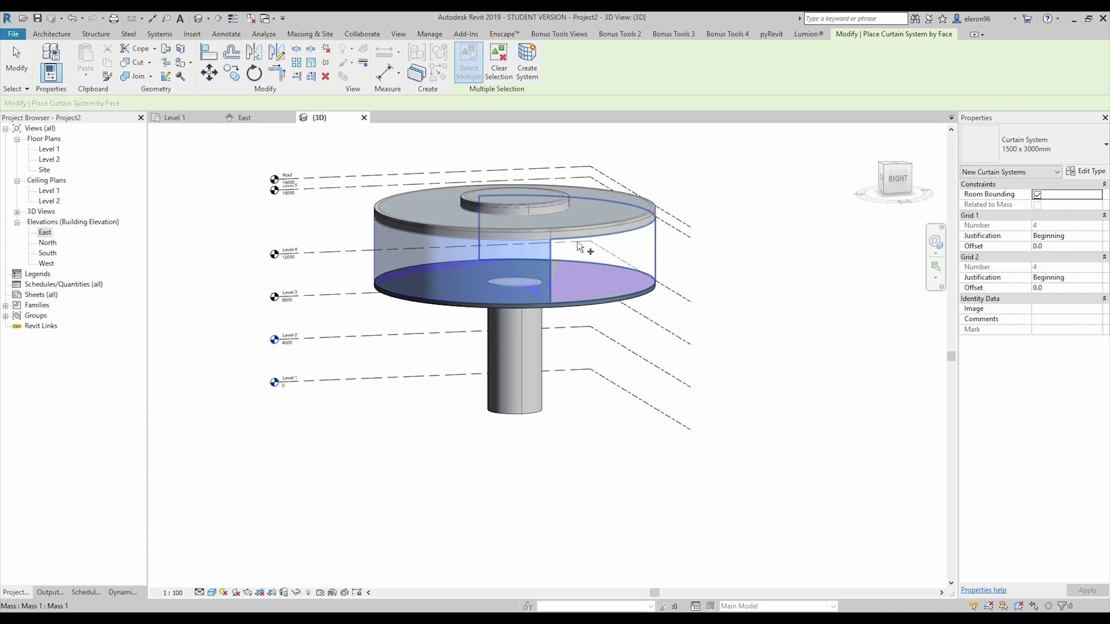
{"action": "left_click", "coordinate": [622, 284]}
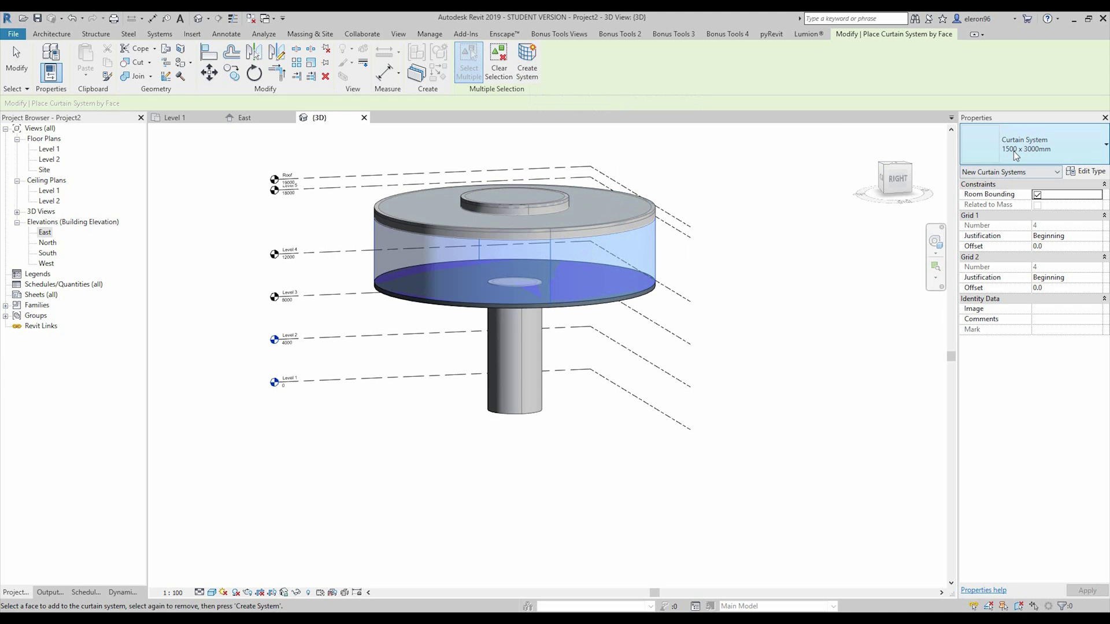
{"action": "left_click", "coordinate": [528, 60]}
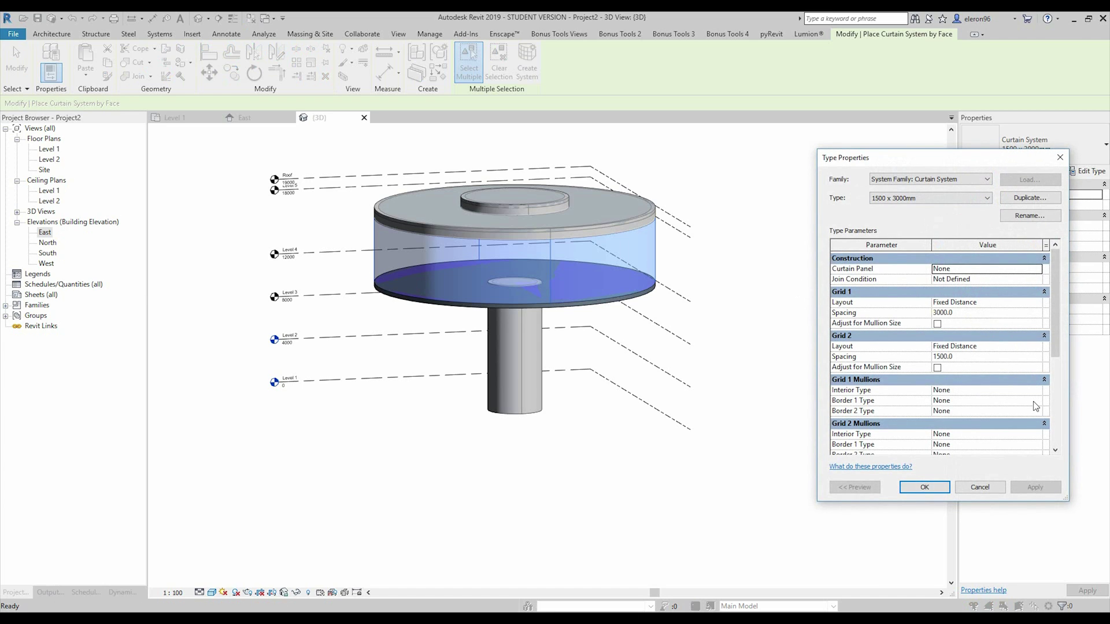
Step: Choose Rectangular Mullion : 50mm x 150mm for Grid 1 interior mullions and select the value for copying
{"action": "left_click", "coordinate": [1038, 391]}
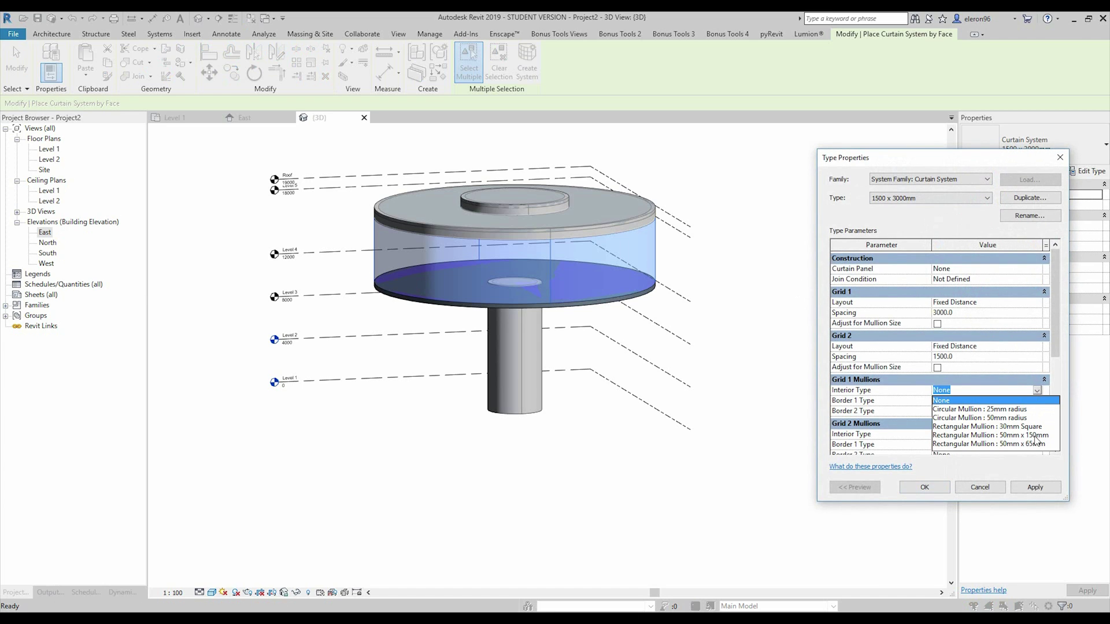
{"action": "left_click", "coordinate": [1006, 436]}
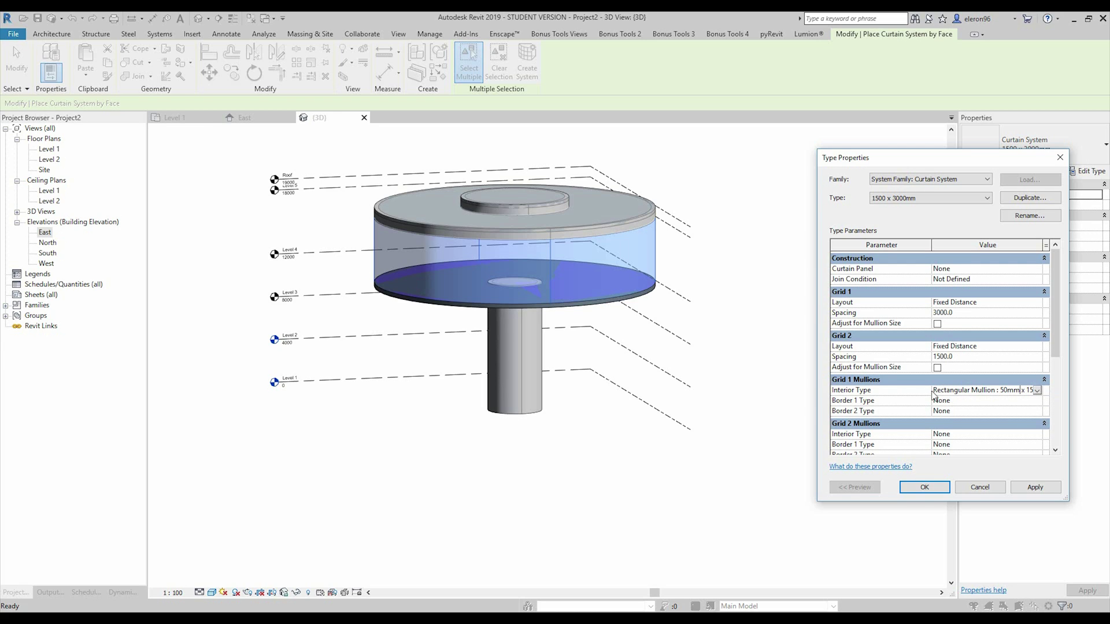
{"action": "left_click_drag", "start_coordinate": [936, 390], "coordinate": [1034, 390]}
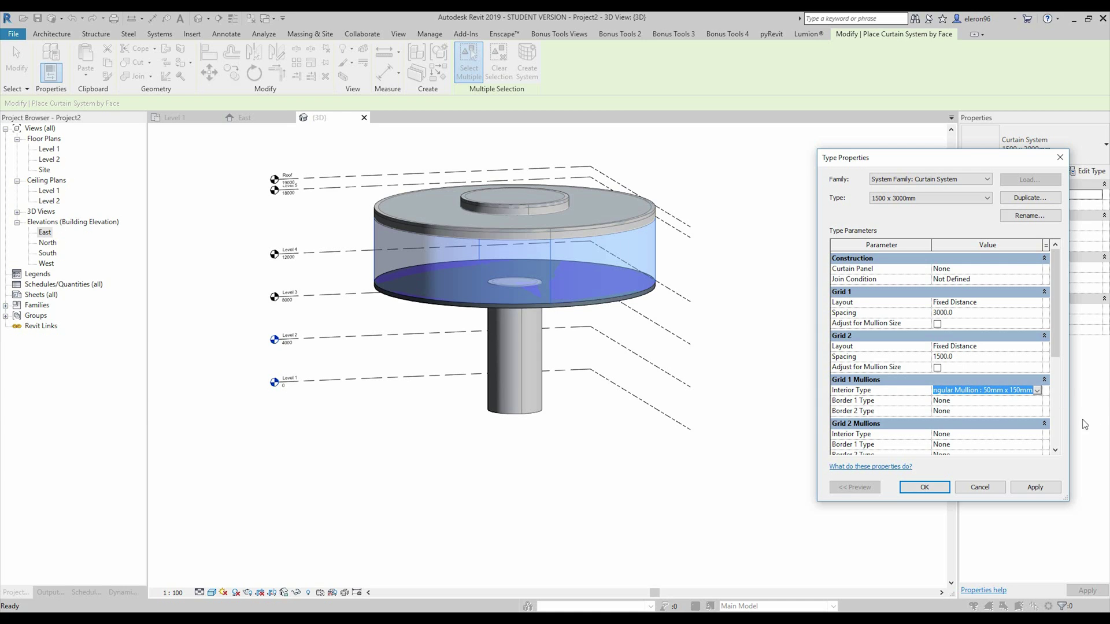
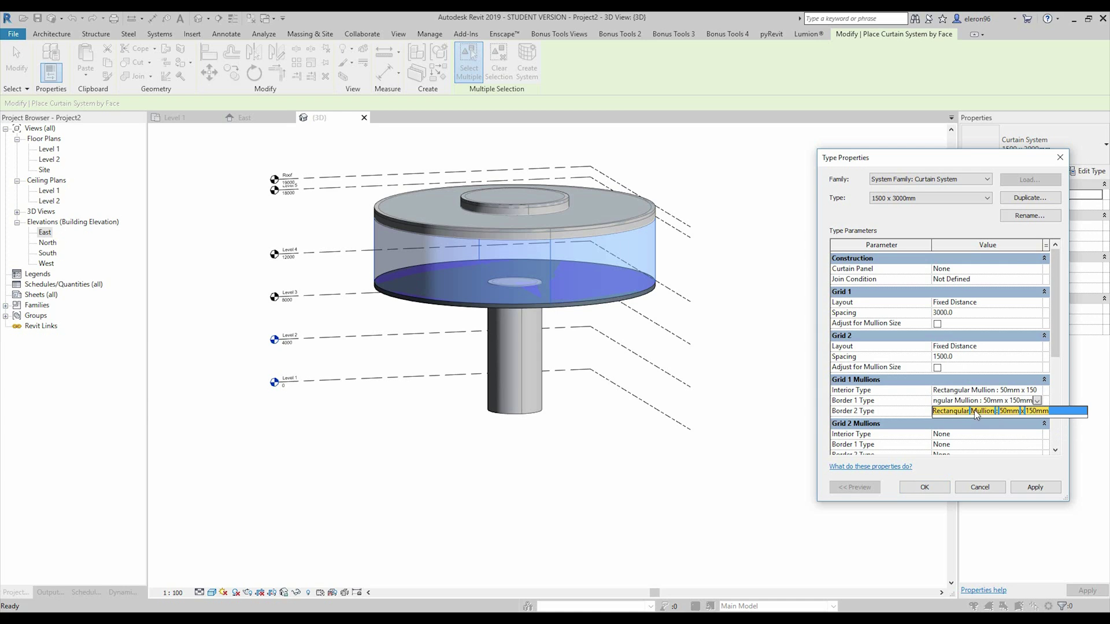
Step: Set Rectangular Mullion 50x150 for Grid 1 and Grid 2 border and interior mullions
{"action": "left_click", "coordinate": [954, 411]}
{"action": "type", "text": "Rectangular Mullion : 50mm x 150mm"}
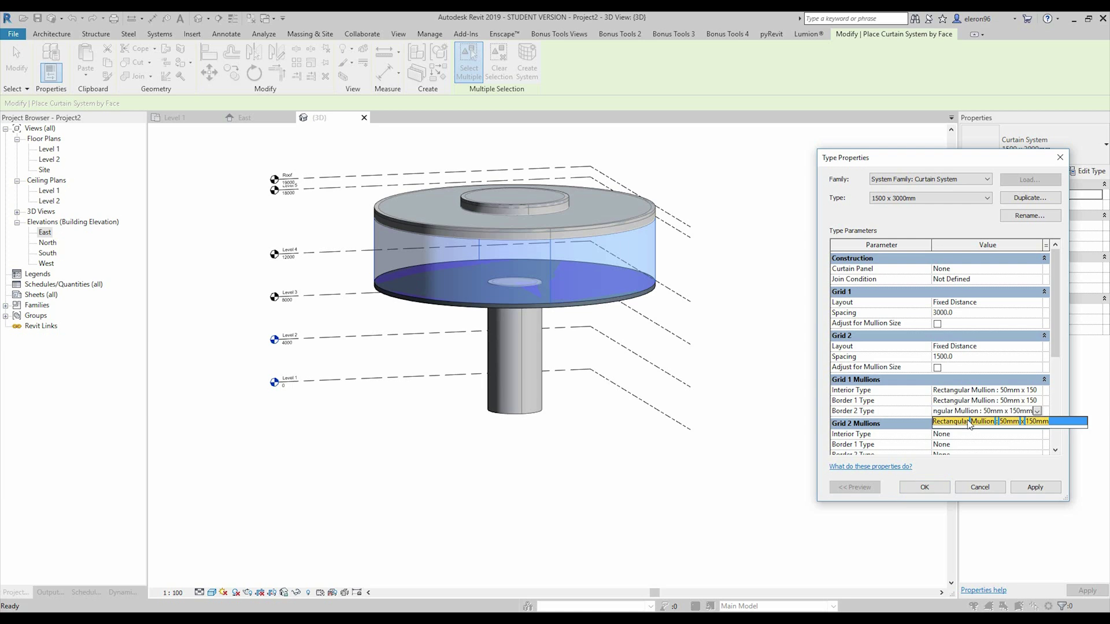
{"action": "left_click", "coordinate": [959, 434]}
{"action": "type", "text": "Rectangular Mullion : 50mm x 150"}
{"action": "left_click", "coordinate": [959, 445]}
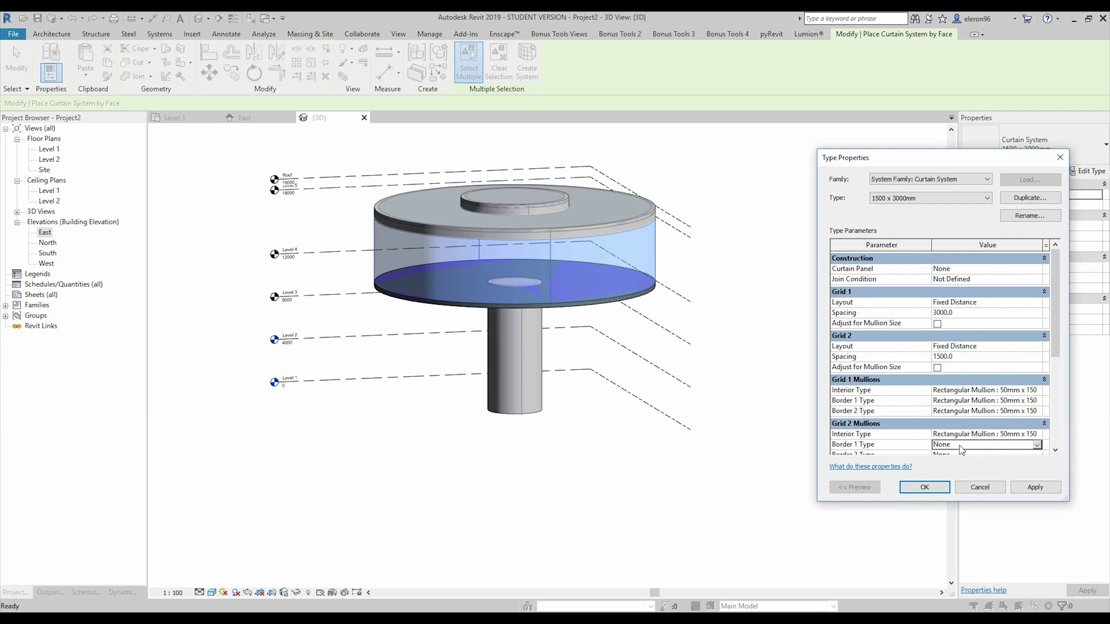
{"action": "type", "text": "Rectangular Mullion : 50mm x 150mm"}
{"action": "left_click", "coordinate": [958, 454]}
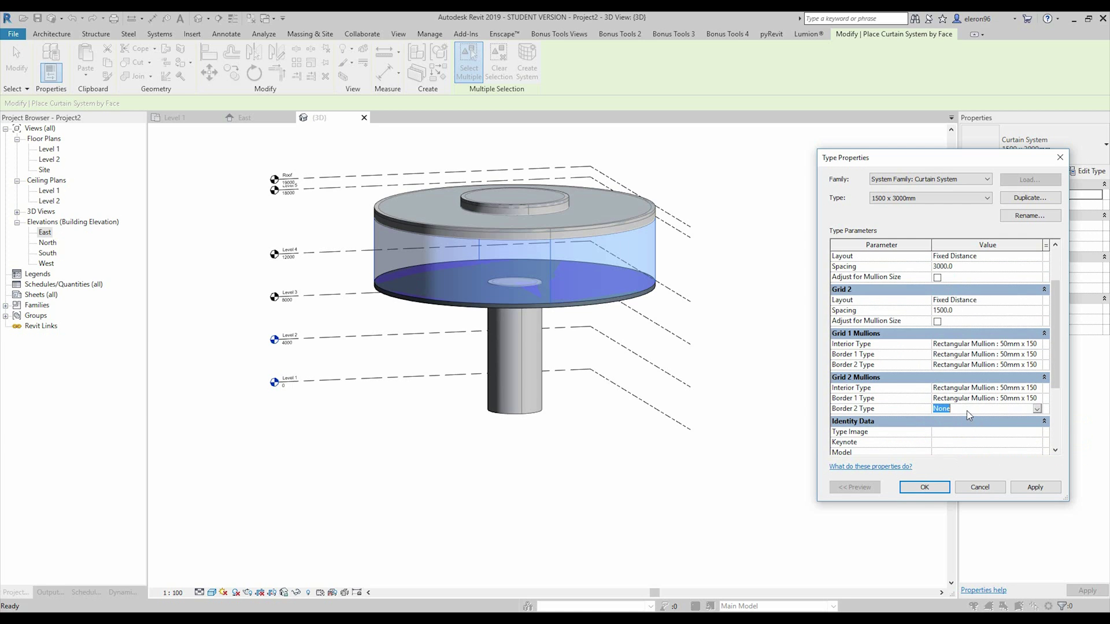
{"action": "type", "text": "Rectangular Mullion : 50mm x 150mm"}
Step: Confirm the mullion type changes and create the curtain system on the mass face
{"action": "left_click", "coordinate": [967, 431]}
{"action": "left_click", "coordinate": [925, 488]}
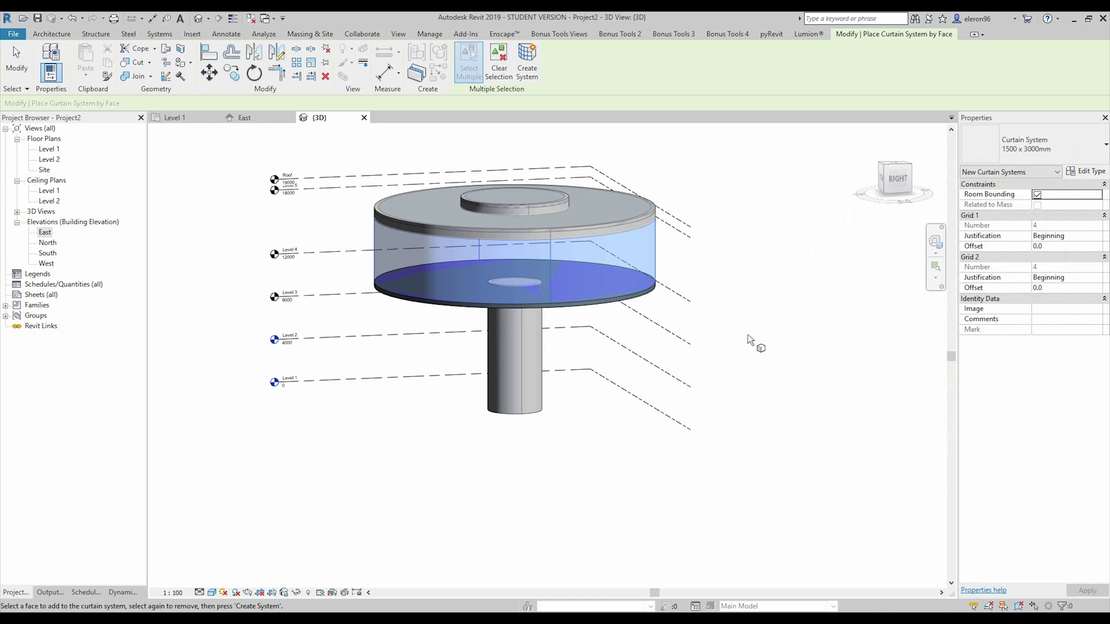
{"action": "left_click", "coordinate": [527, 70]}
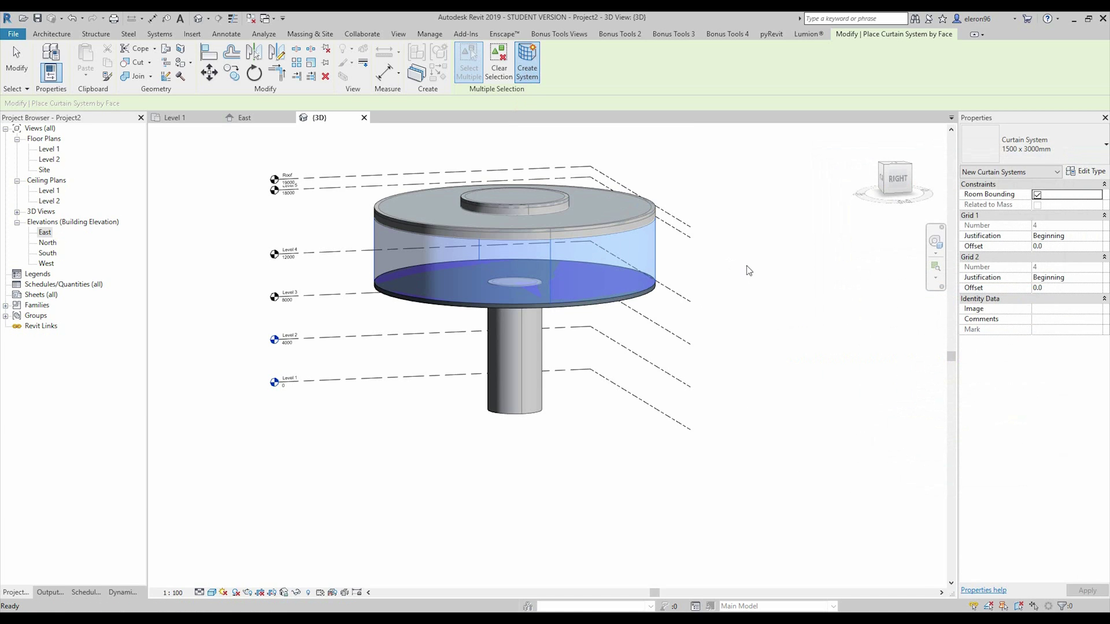
Step: Orbit the 3D view to inspect the new mullions, then open the Level 1 floor plan
{"action": "key", "text": "Escape"}
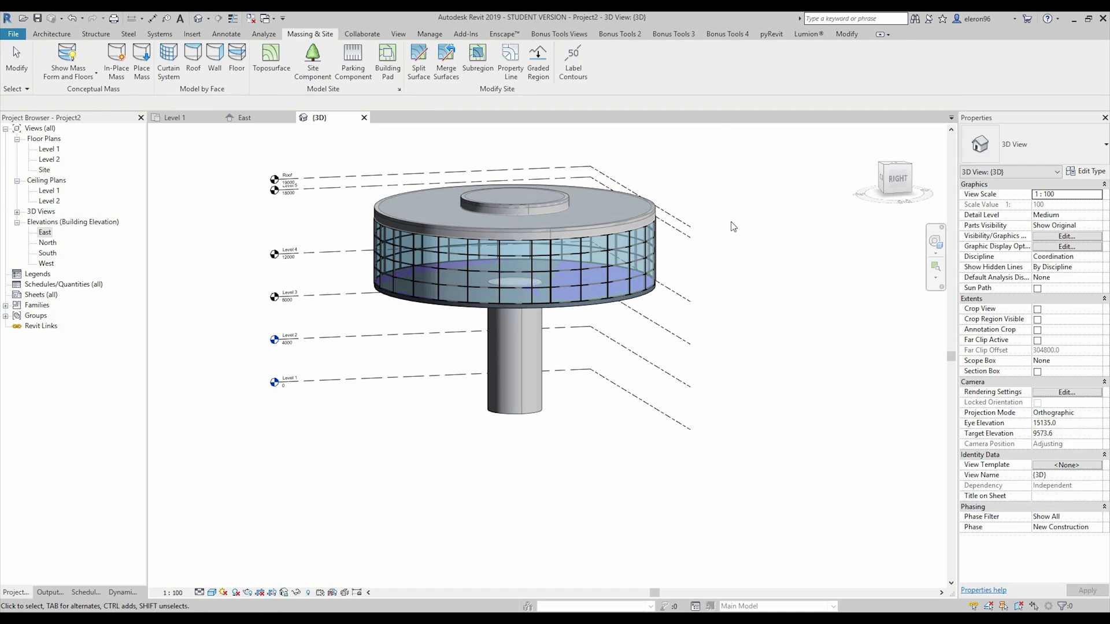
{"action": "middle_click_drag", "start_coordinate": [628, 245], "coordinate": [608, 248], "text": "shift"}
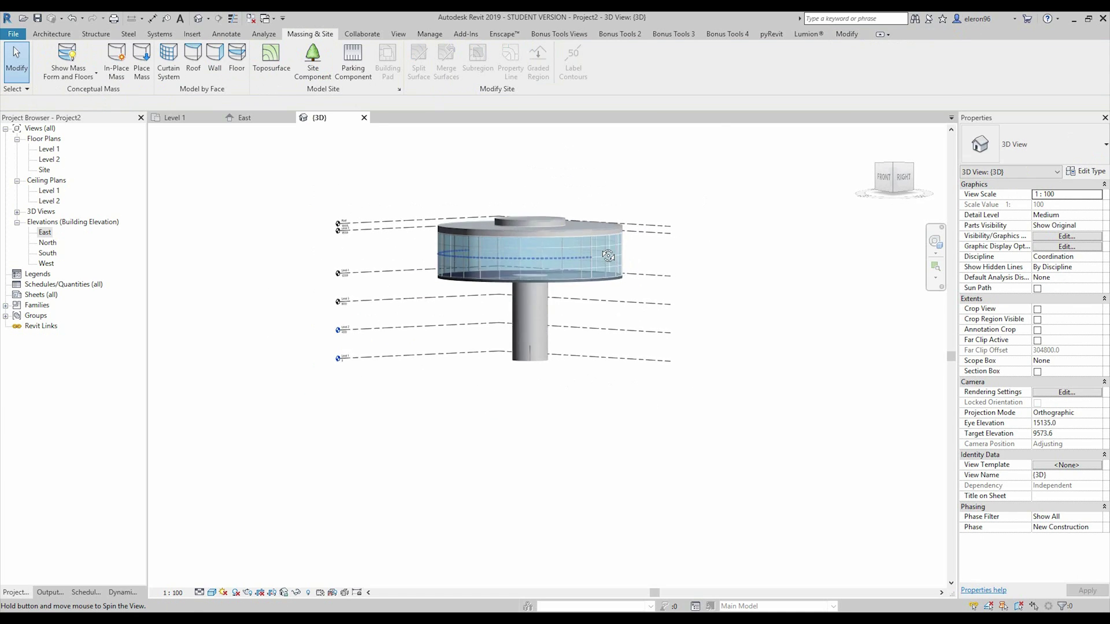
{"action": "scroll", "coordinate": [557, 278], "scroll_direction": "up", "scroll_amount": 2}
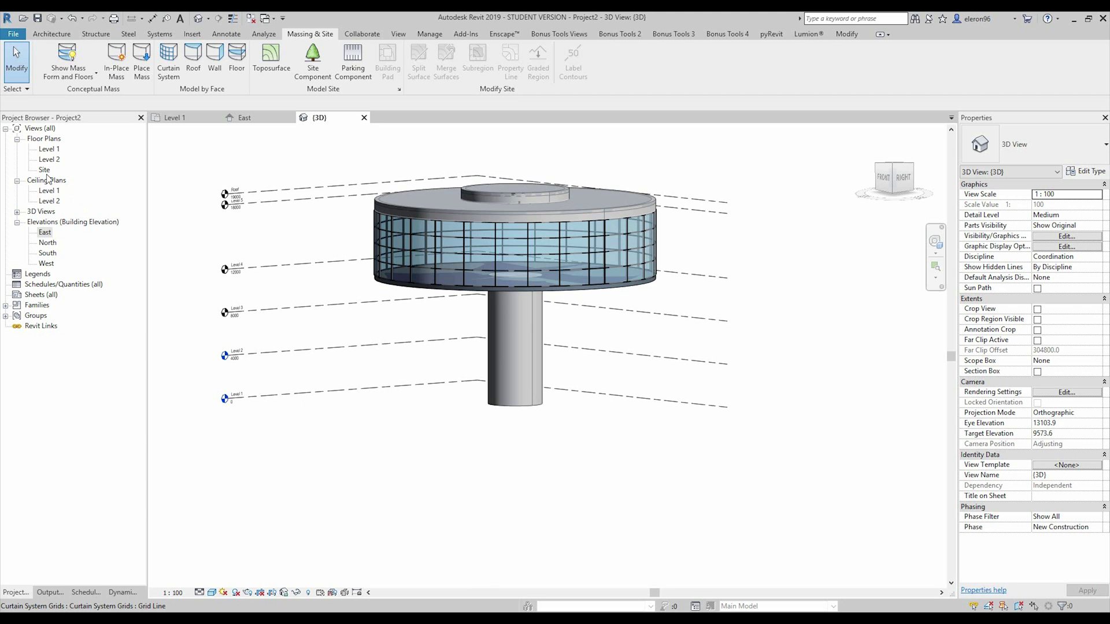
{"action": "double_click", "coordinate": [50, 150]}
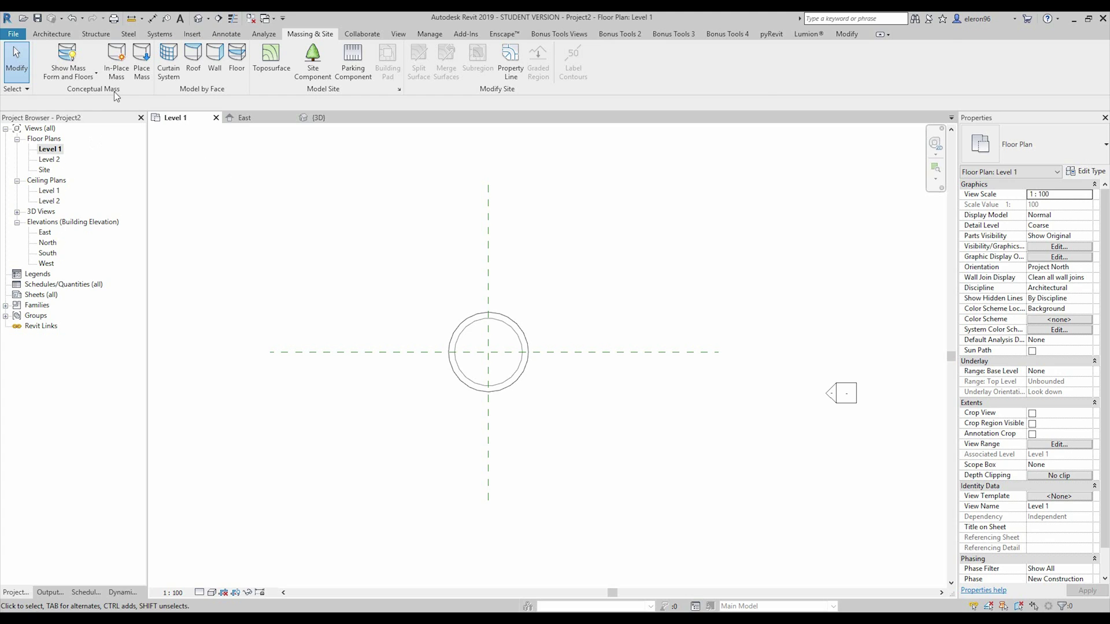
Step: Start a Full-Step Spiral stair with its location line set to Run: Left
{"action": "left_click", "coordinate": [52, 34]}
{"action": "middle_click_drag", "start_coordinate": [424, 298], "coordinate": [412, 280]}
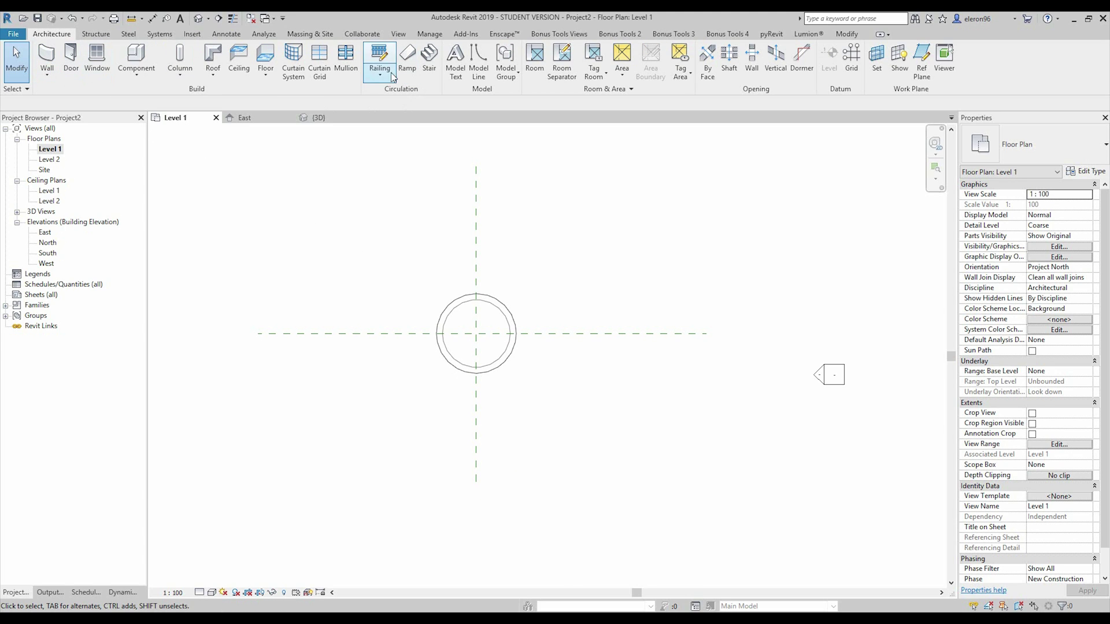
{"action": "left_click", "coordinate": [428, 63]}
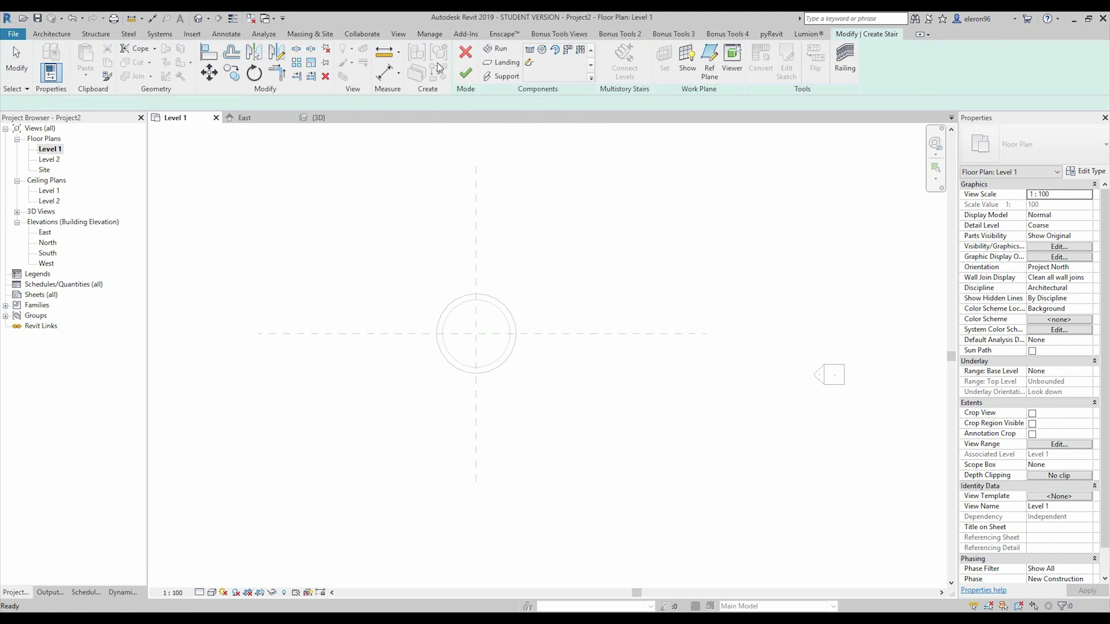
{"action": "left_click", "coordinate": [541, 52]}
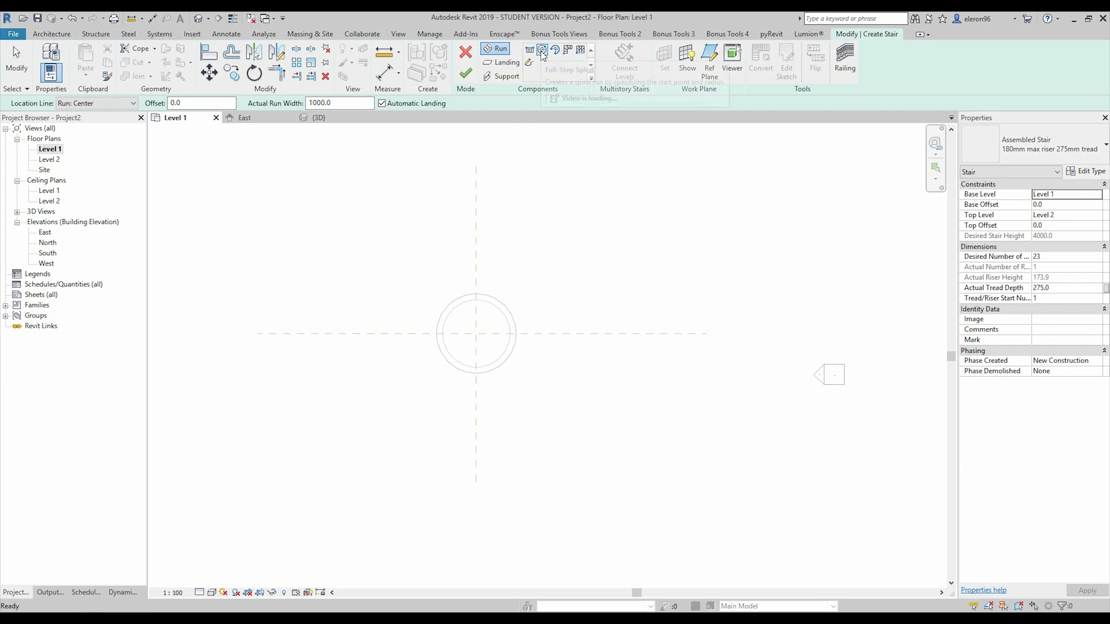
{"action": "left_click", "coordinate": [103, 104]}
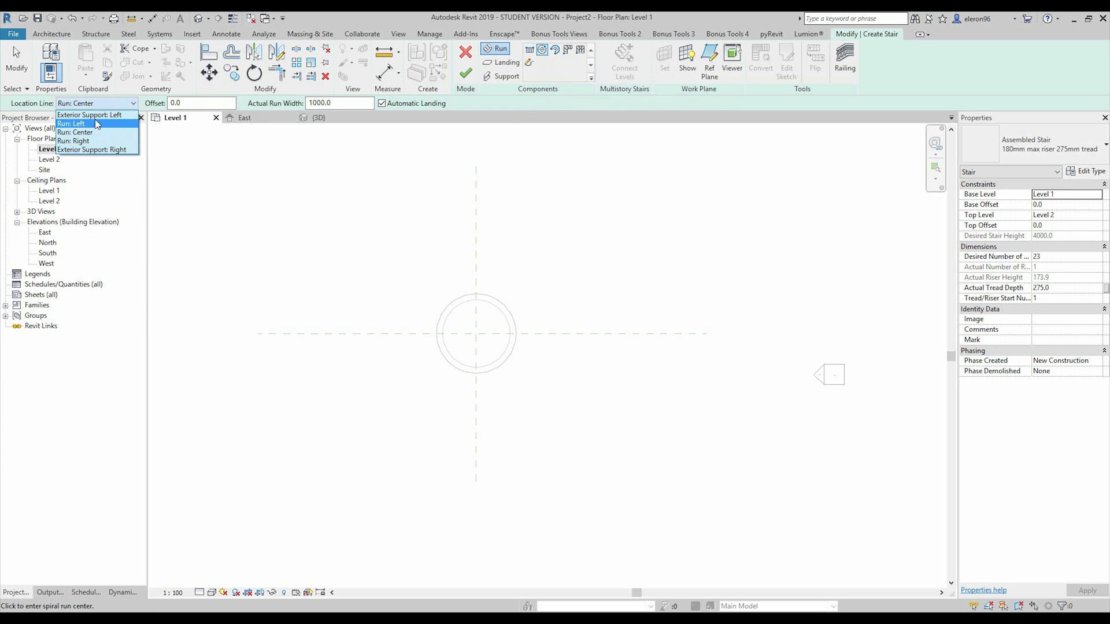
{"action": "left_click", "coordinate": [90, 124]}
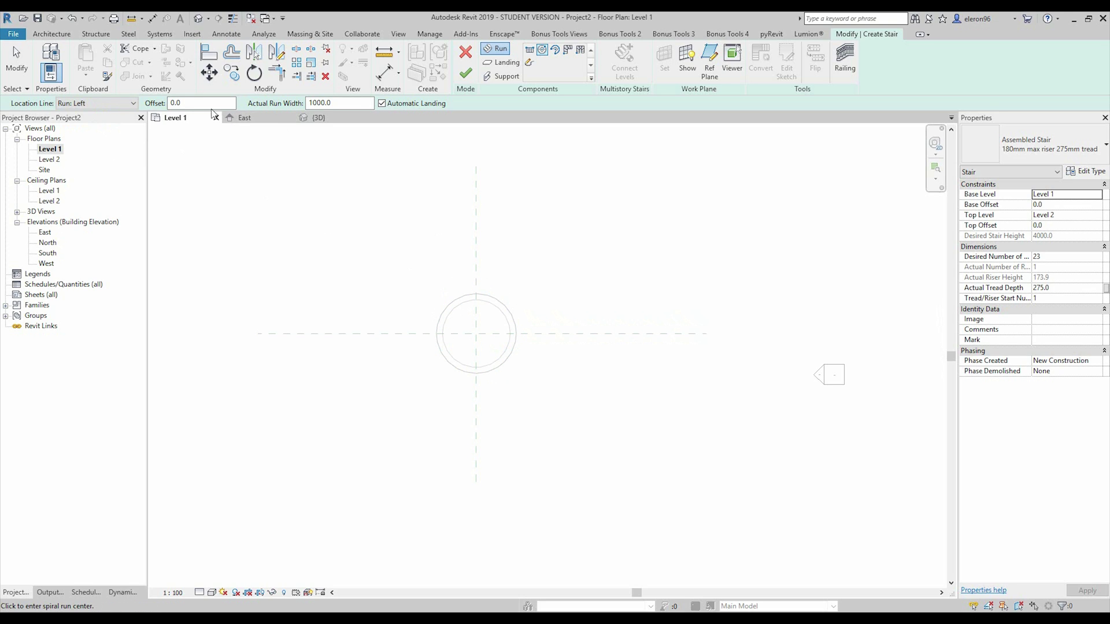
Step: Set the stair's top level to Level 4 and centre the column in the plan
{"action": "left_click", "coordinate": [1096, 216]}
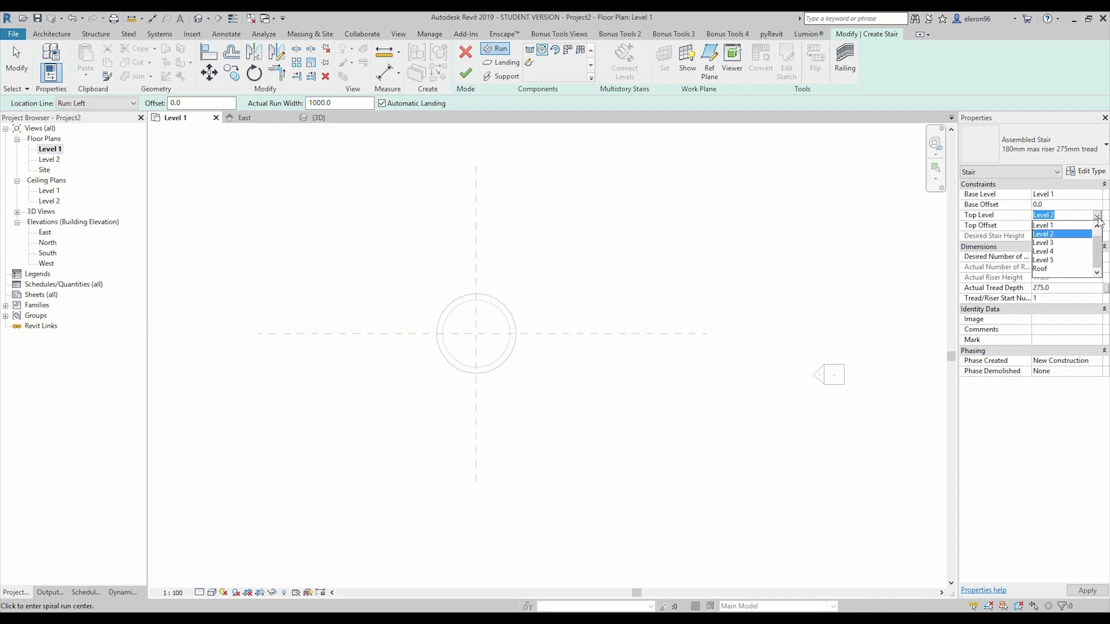
{"action": "left_click", "coordinate": [1045, 259]}
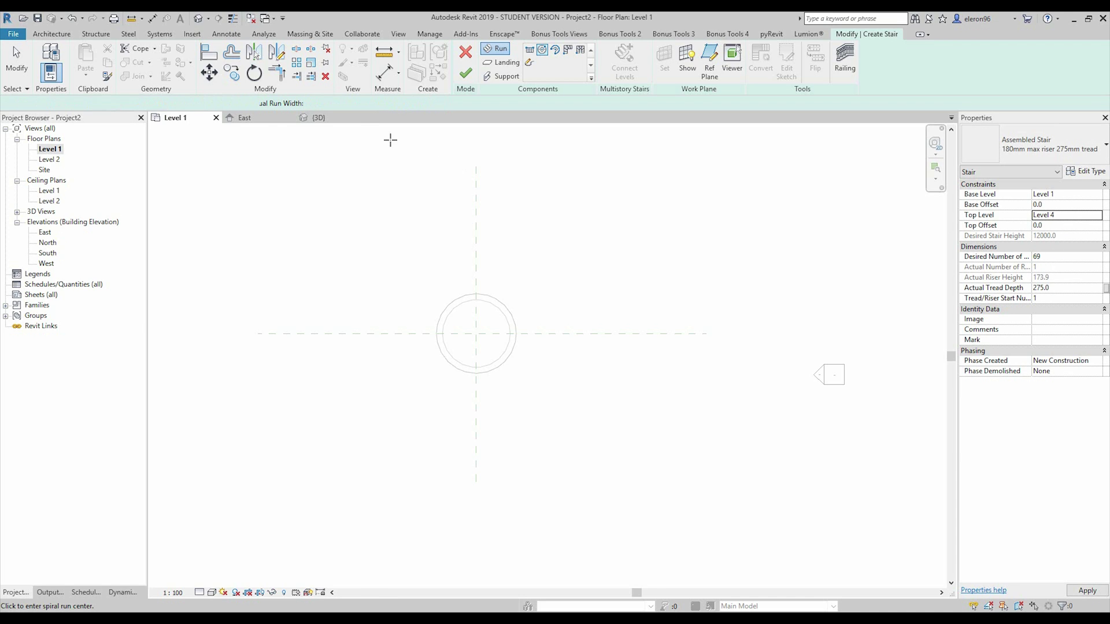
{"action": "left_click", "coordinate": [318, 118]}
{"action": "left_click", "coordinate": [174, 118]}
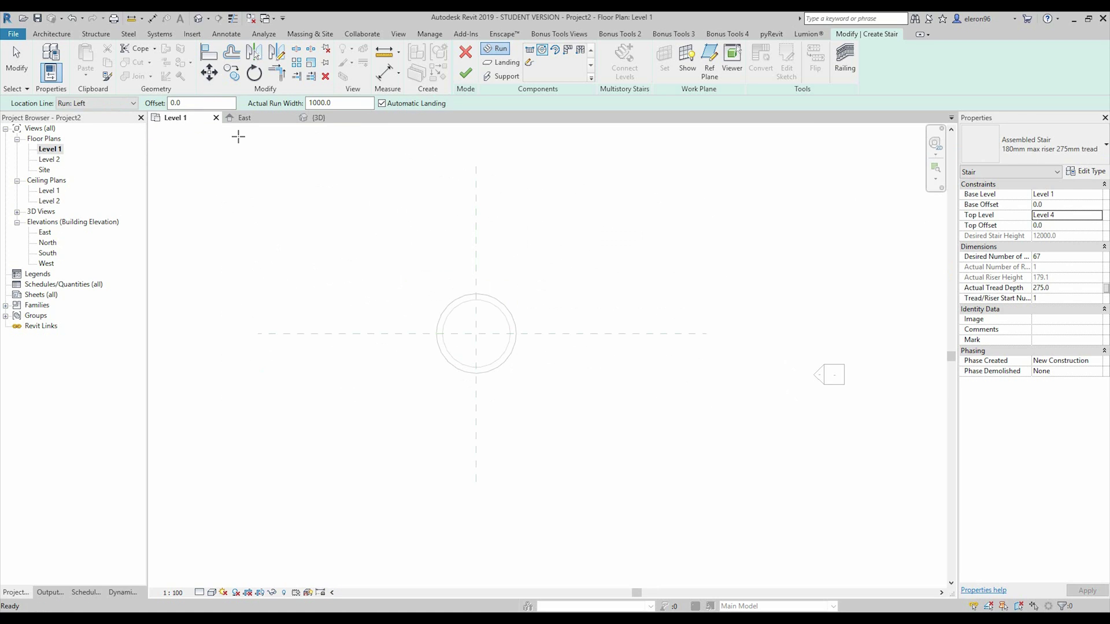
{"action": "scroll", "coordinate": [569, 290], "scroll_direction": "up", "scroll_amount": 2}
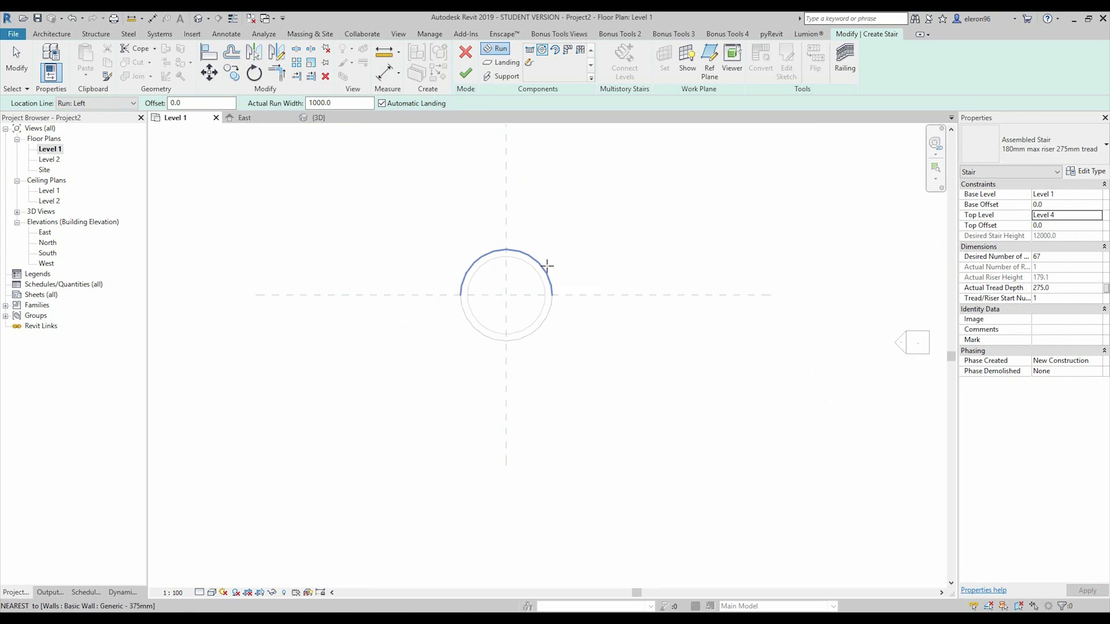
{"action": "scroll", "coordinate": [568, 290], "scroll_direction": "up", "scroll_amount": 3}
{"action": "middle_click_drag", "start_coordinate": [568, 291], "coordinate": [620, 309]}
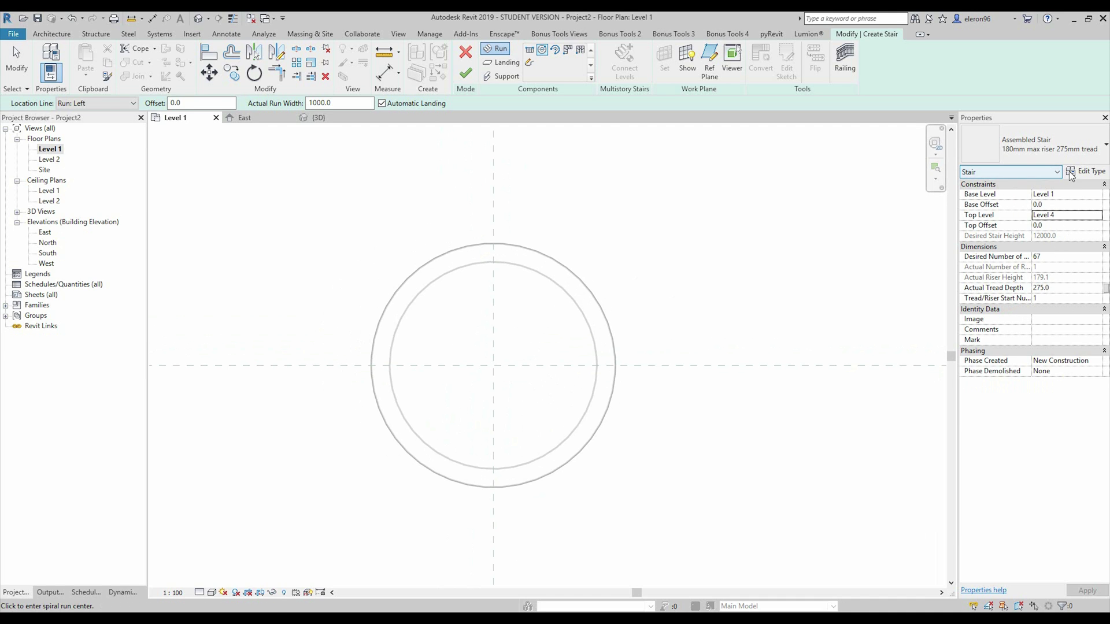
Step: Give the stair type an 1800 minimum run width and a 150 maximum riser height
{"action": "left_click", "coordinate": [1086, 171]}
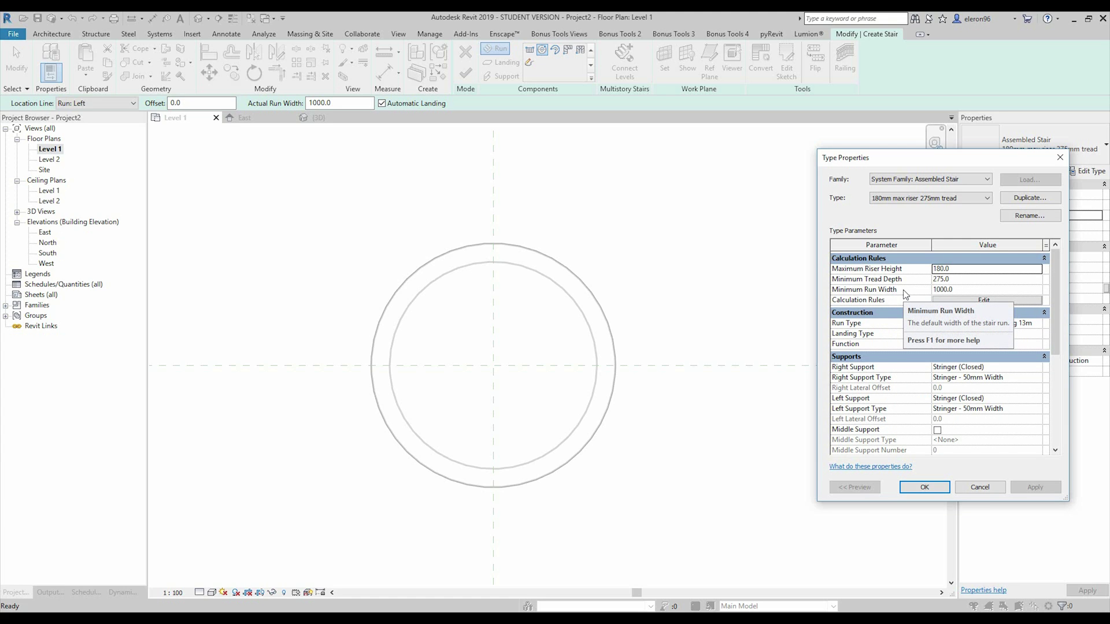
{"action": "mouse_move", "coordinate": [867, 289]}
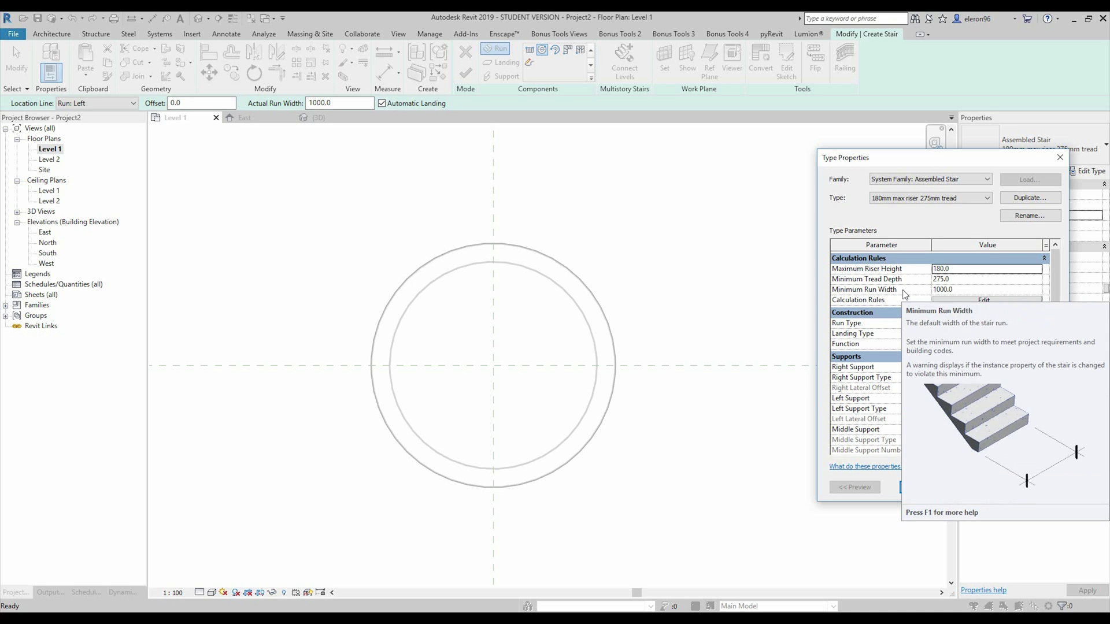
{"action": "left_click", "coordinate": [964, 289]}
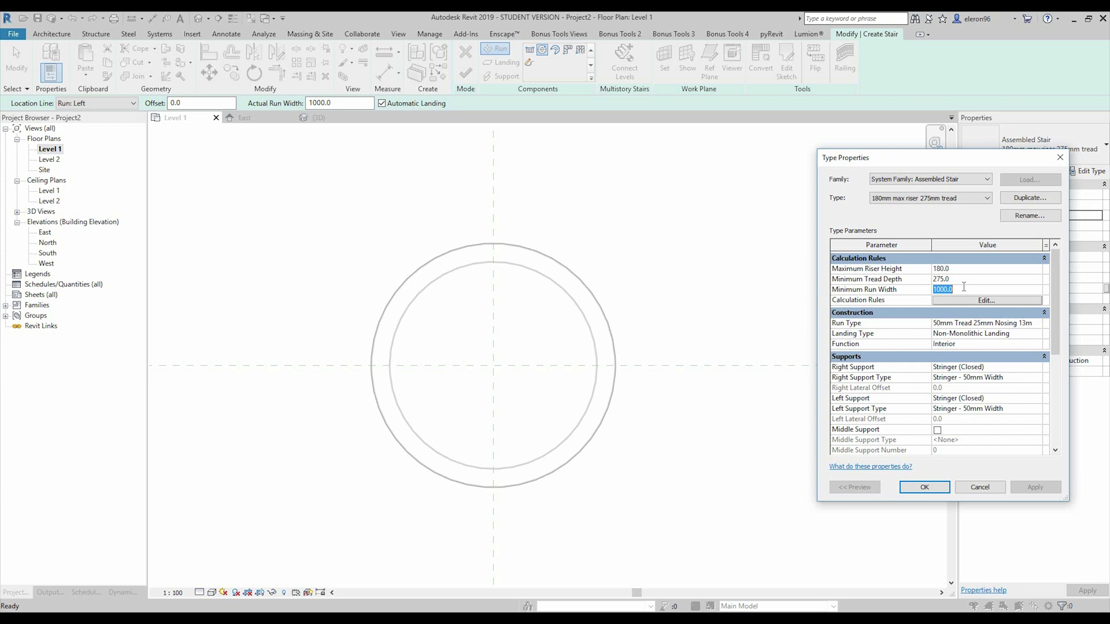
{"action": "type", "text": "18"}
{"action": "key", "text": "Return"}
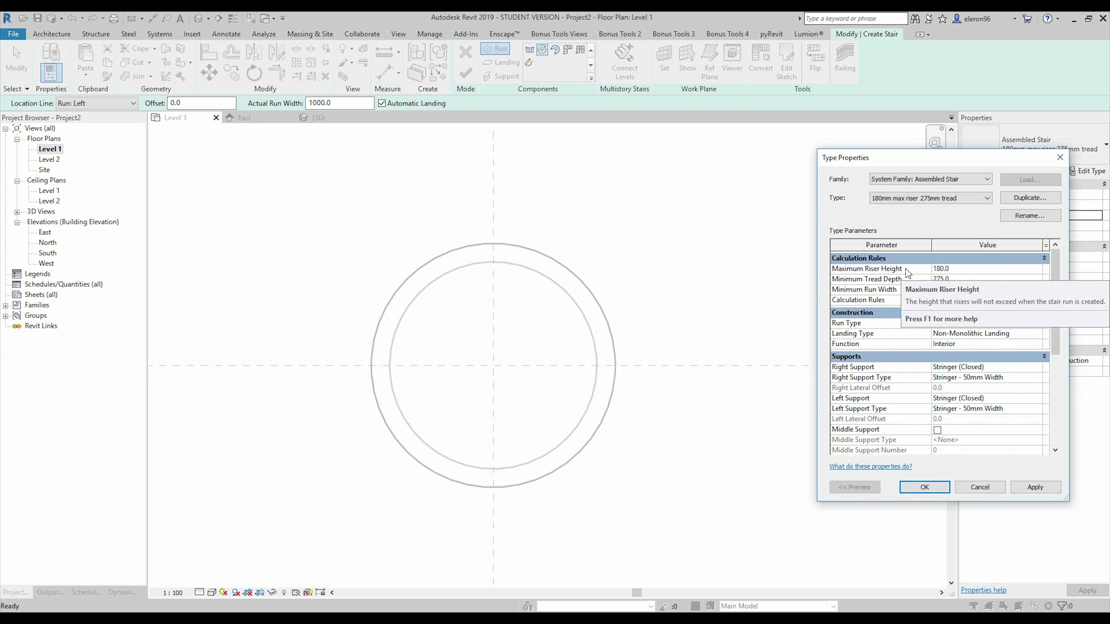
{"action": "mouse_move", "coordinate": [868, 270]}
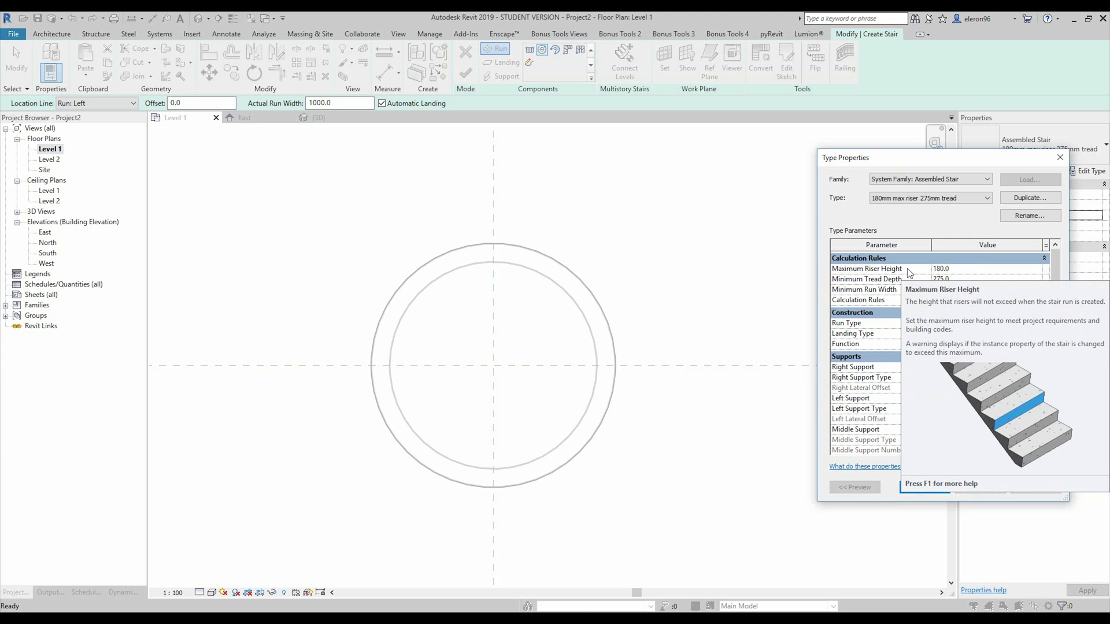
{"action": "left_click", "coordinate": [941, 269]}
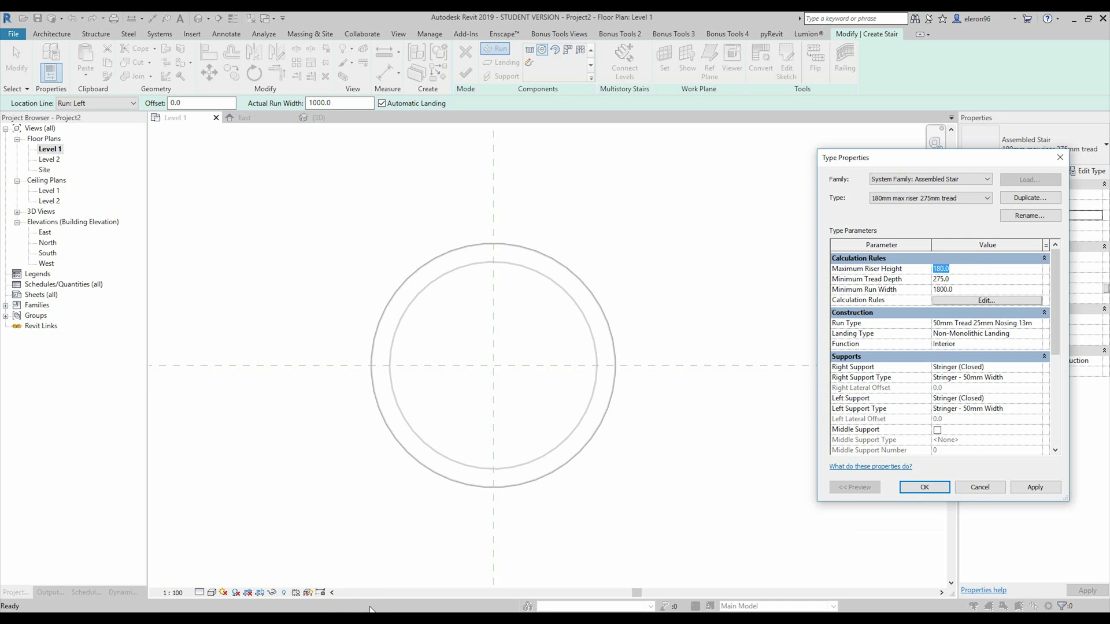
{"action": "key", "text": "alt+Tab"}
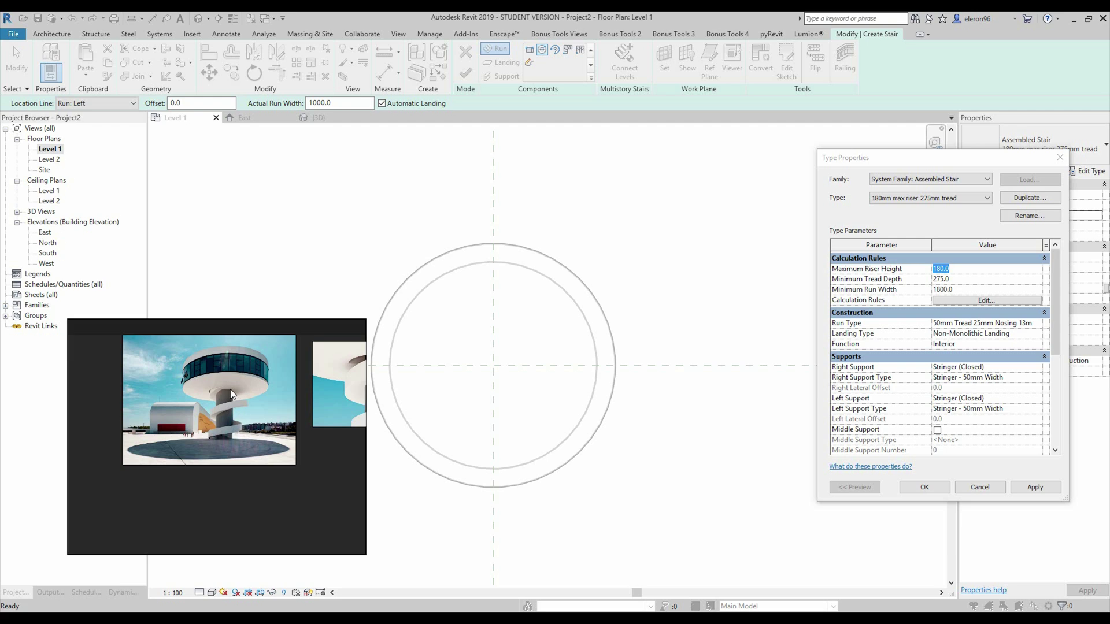
{"action": "left_click", "coordinate": [981, 269]}
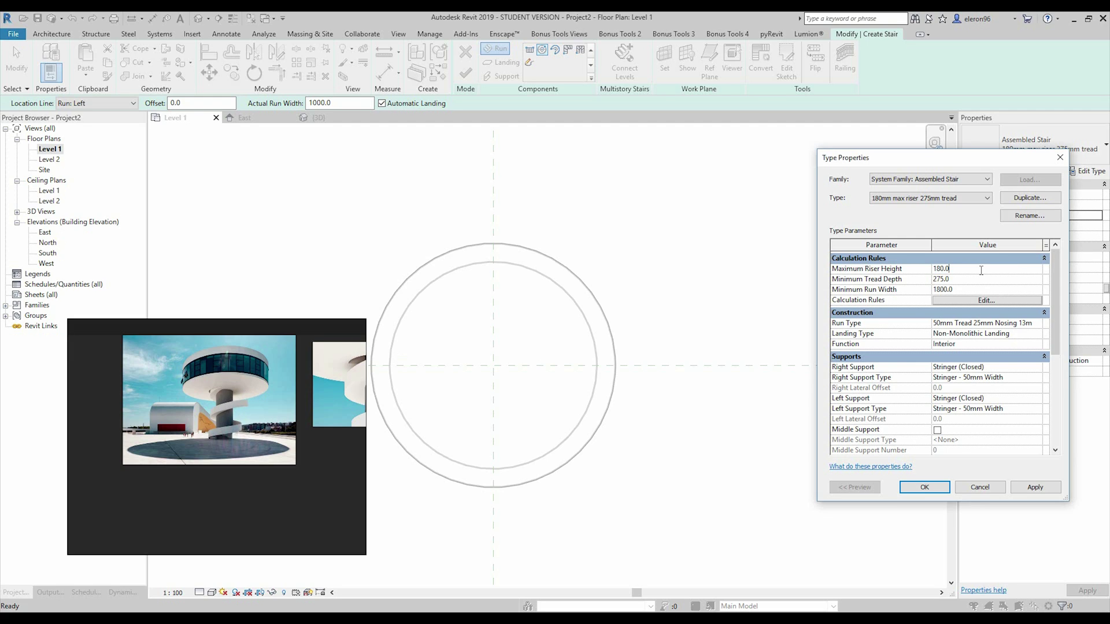
{"action": "type", "text": "150"}
Step: Apply the stair type values and sketch the spiral run centred on the column circle
{"action": "left_click", "coordinate": [925, 487]}
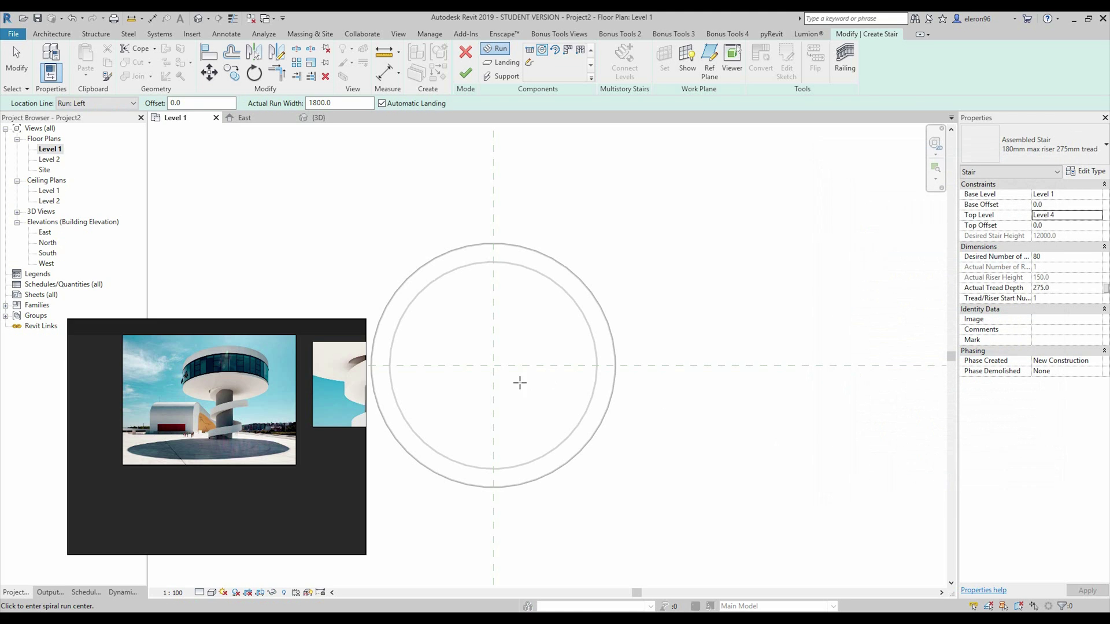
{"action": "scroll", "coordinate": [493, 365], "scroll_direction": "up", "scroll_amount": 1}
{"action": "left_click", "coordinate": [554, 347]}
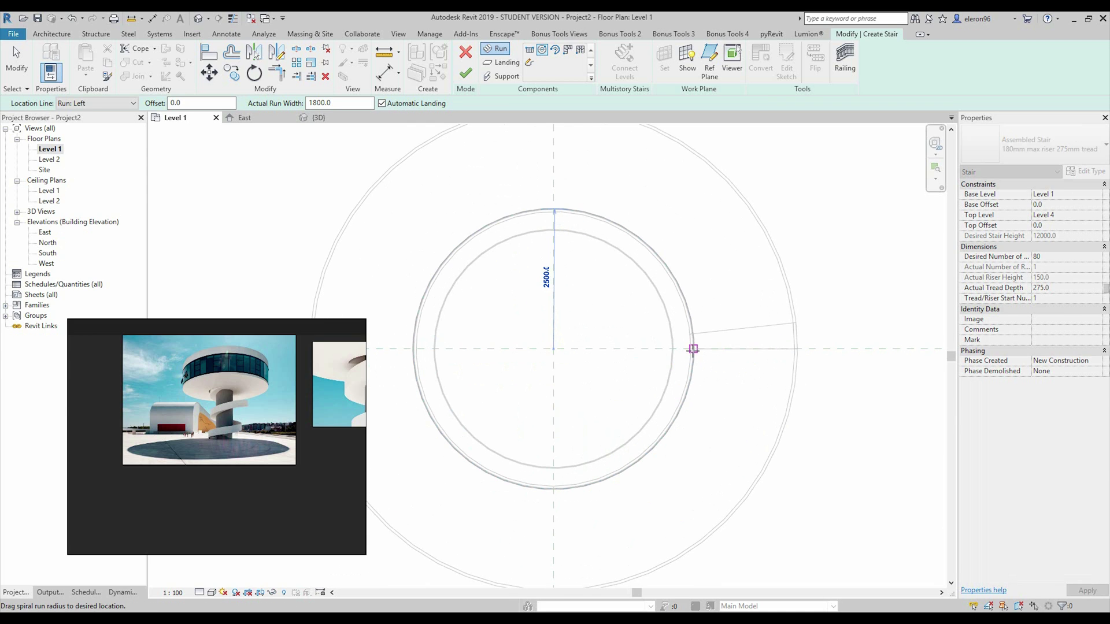
{"action": "left_click", "coordinate": [694, 351]}
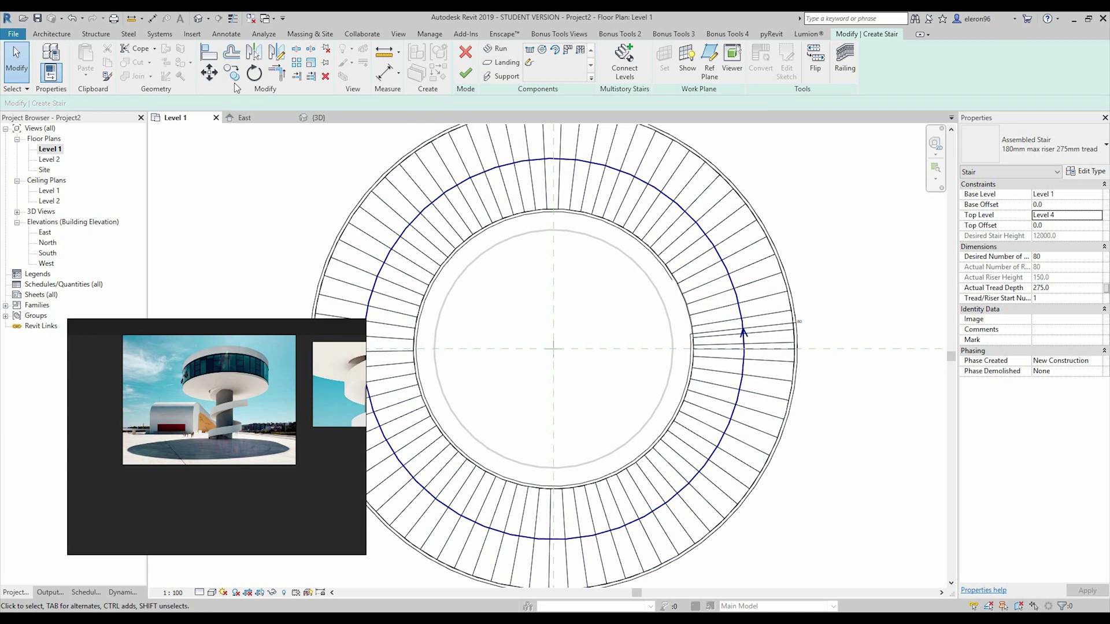
{"action": "left_click", "coordinate": [312, 117]}
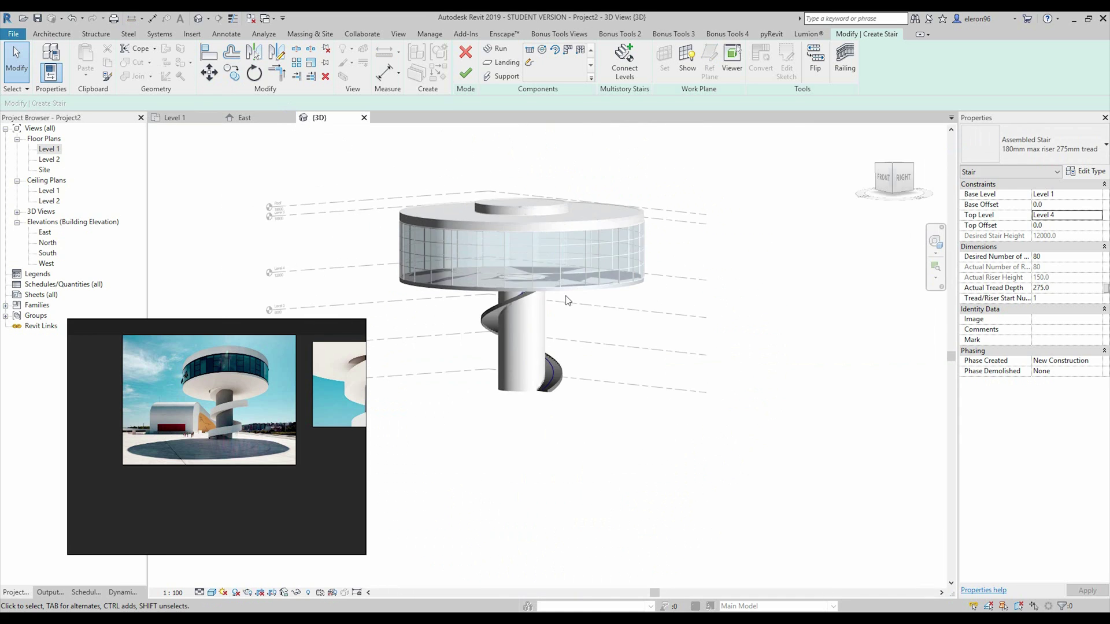
{"action": "mouse_move", "coordinate": [483, 236]}
{"action": "middle_mouse_down", "text": "shift"}
{"action": "mouse_move", "coordinate": [590, 330]}
{"action": "mouse_move", "coordinate": [596, 298]}
{"action": "mouse_move", "coordinate": [529, 337]}
{"action": "middle_mouse_up", "text": "shift"}
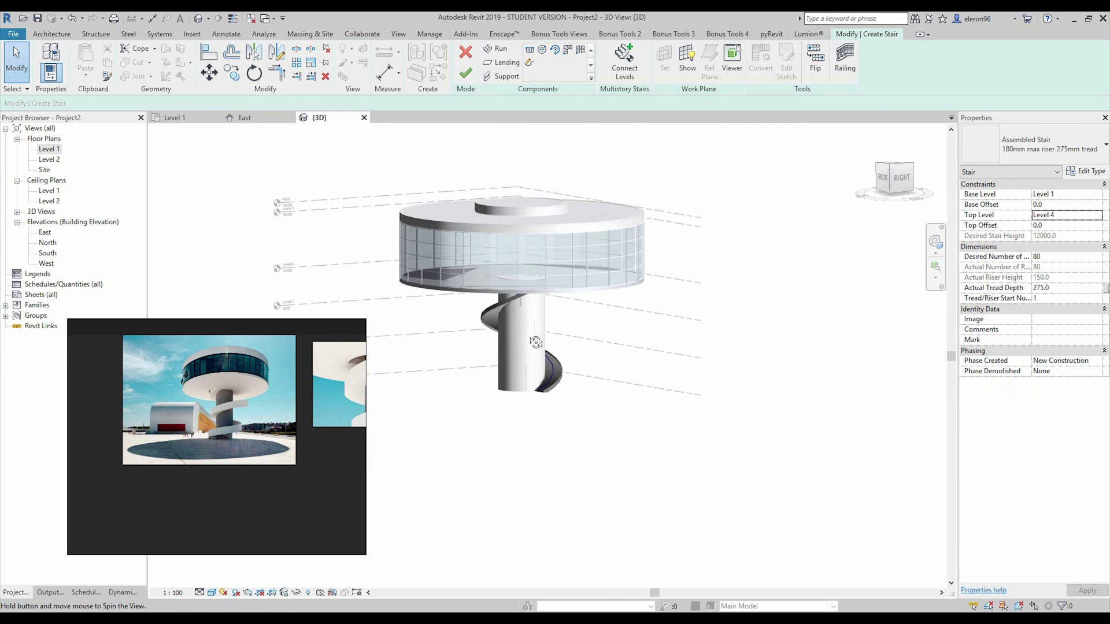
{"action": "scroll", "coordinate": [529, 337], "scroll_direction": "up", "scroll_amount": 4}
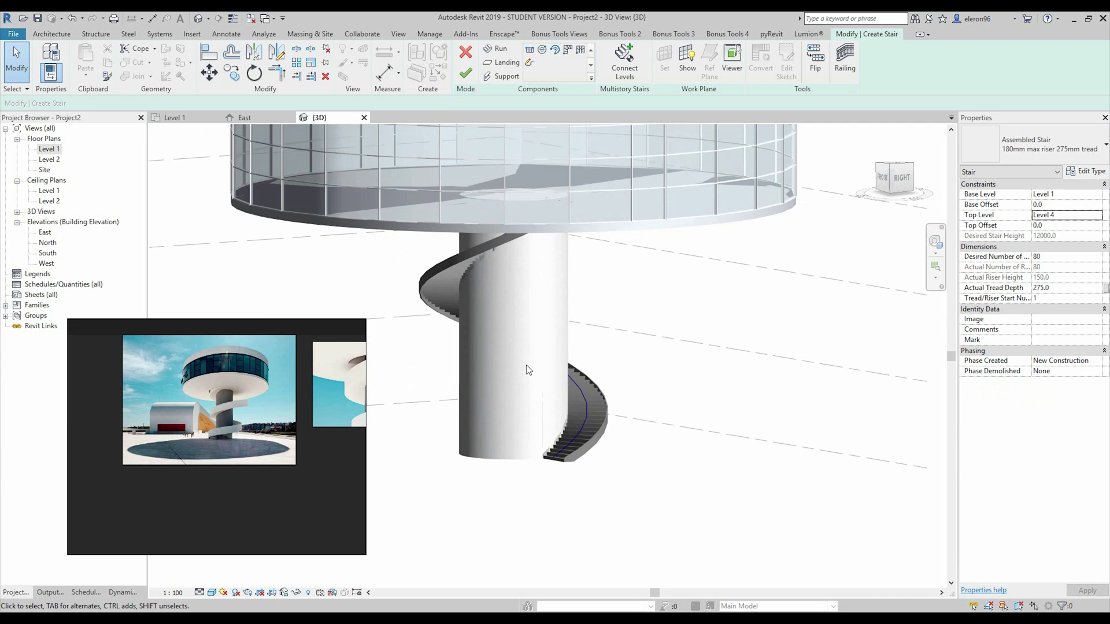
{"action": "left_click", "coordinate": [594, 423]}
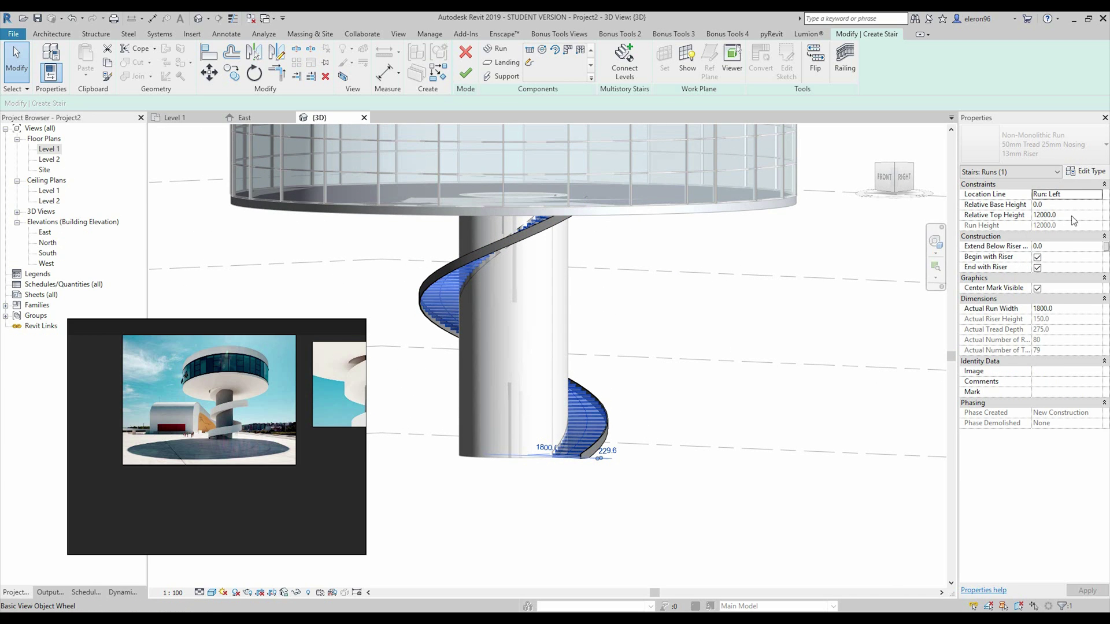
{"action": "left_click", "coordinate": [1088, 170]}
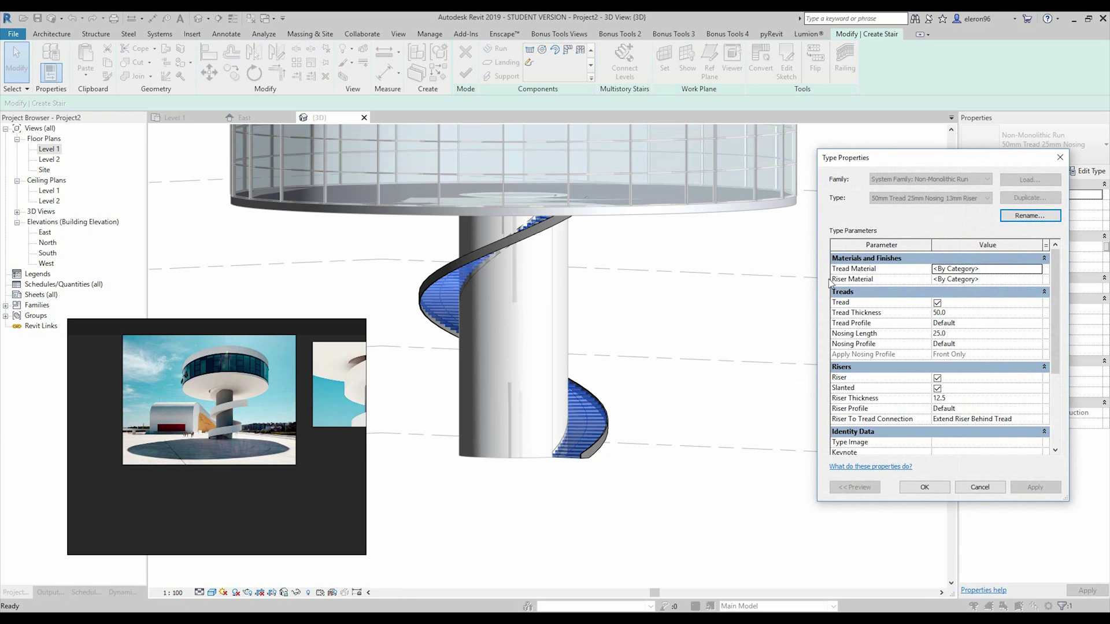
{"action": "left_click", "coordinate": [979, 487]}
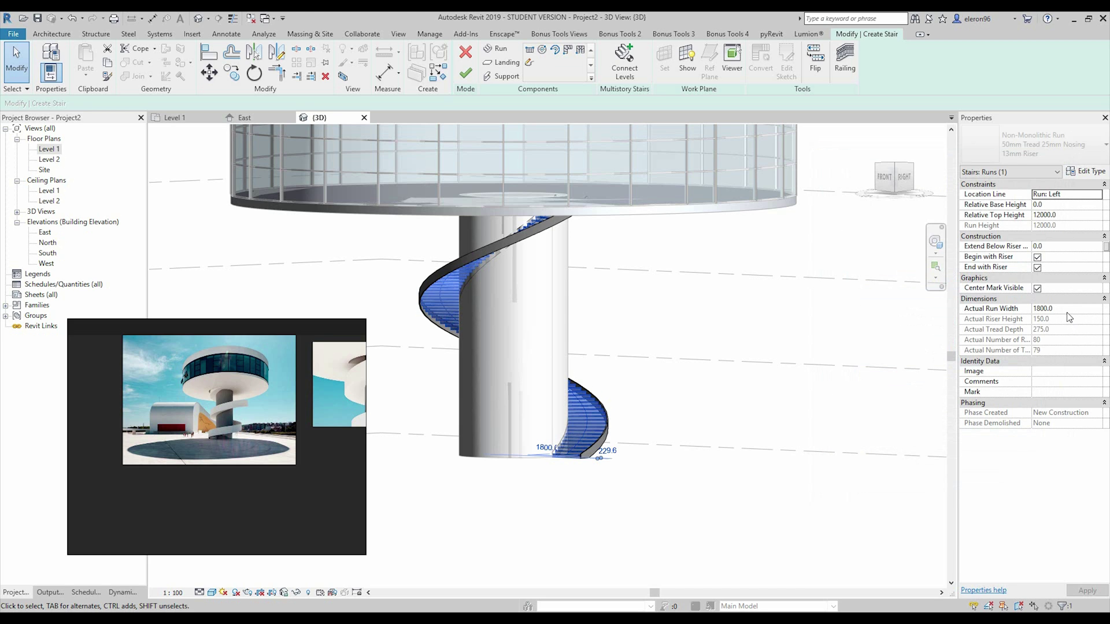
{"action": "middle_click_drag", "start_coordinate": [737, 365], "coordinate": [606, 432], "text": "shift"}
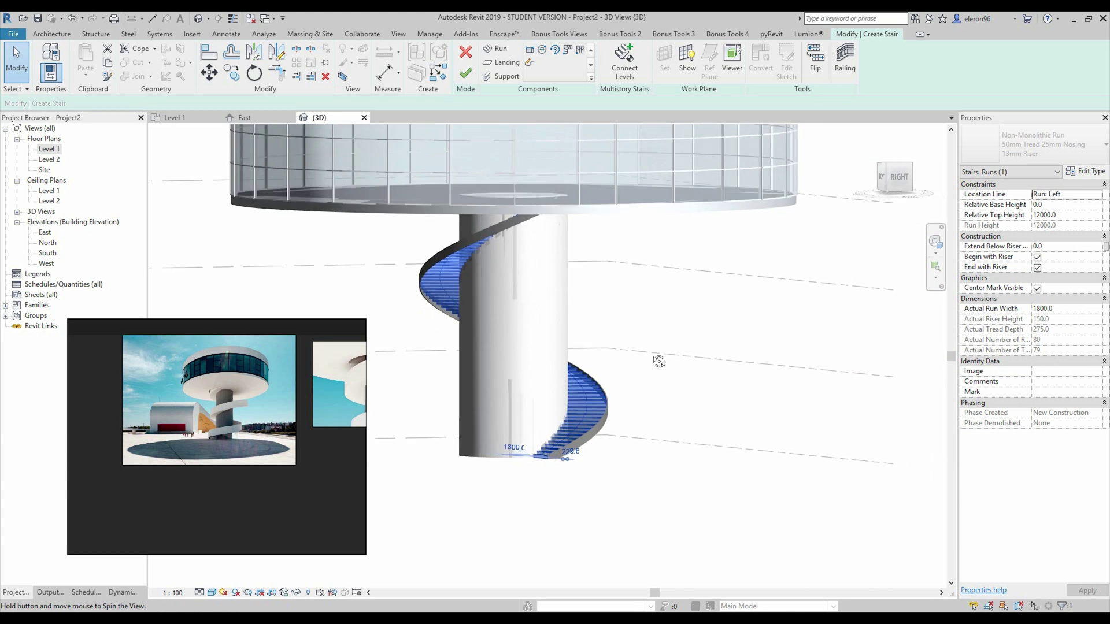
{"action": "scroll", "coordinate": [607, 432], "scroll_direction": "up", "scroll_amount": 3}
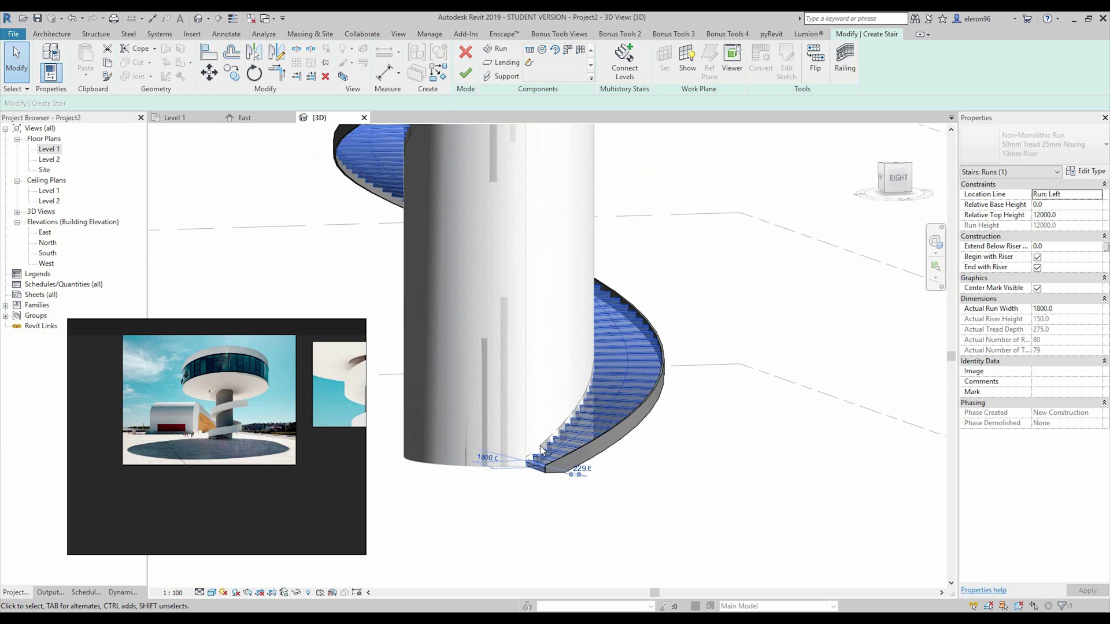
{"action": "left_click", "coordinate": [544, 447]}
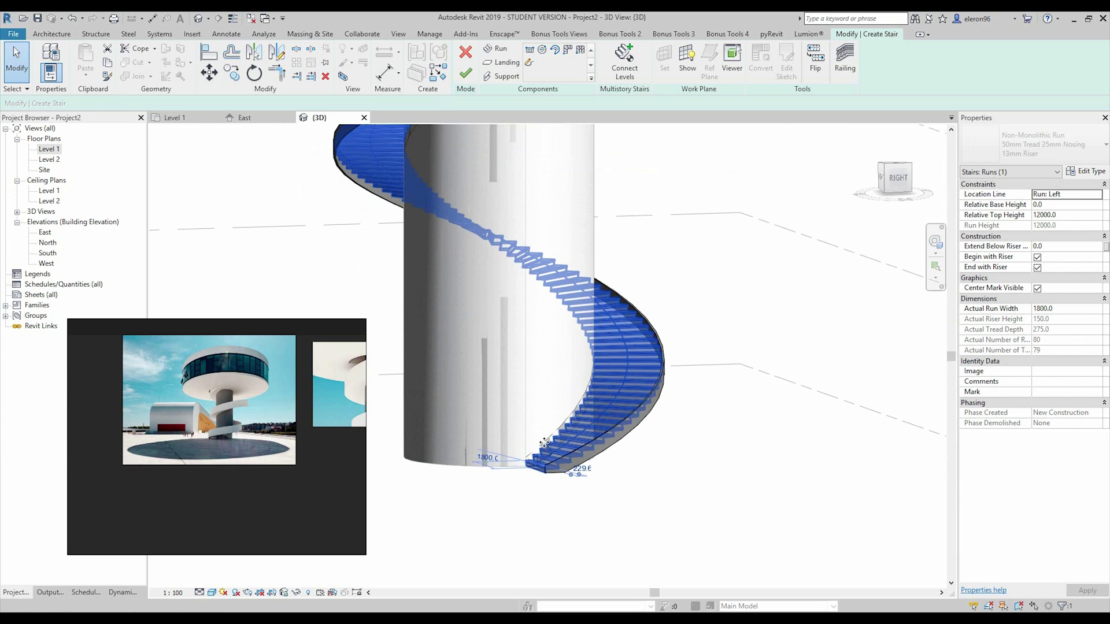
{"action": "left_click", "coordinate": [545, 438]}
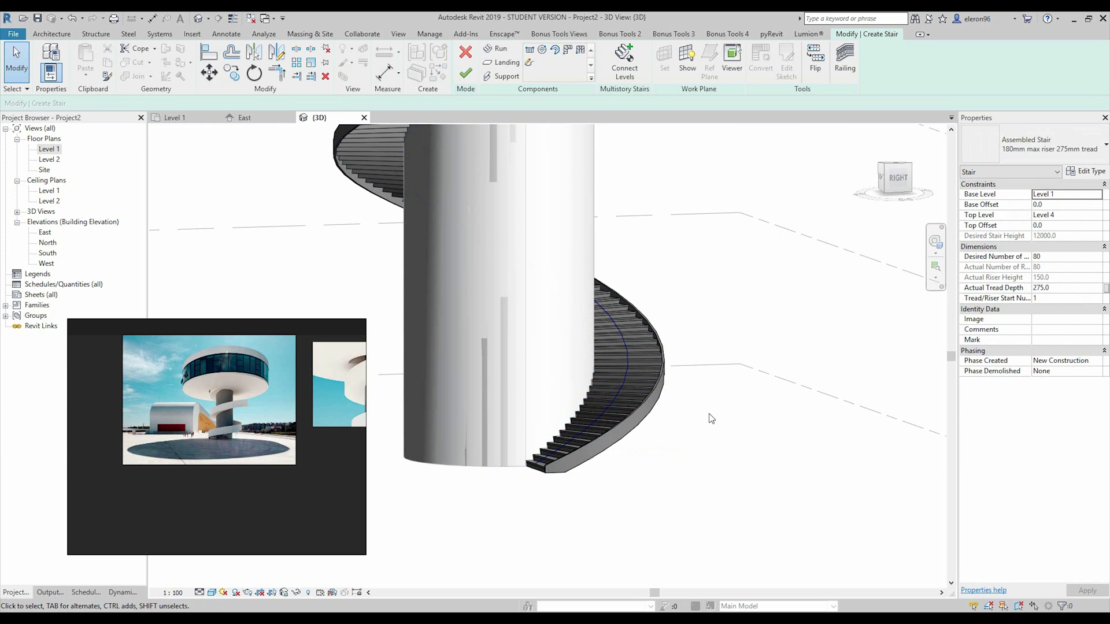
Step: Set the stair stringer type to Width 100 and Total Depth 1200
{"action": "left_click", "coordinate": [643, 428]}
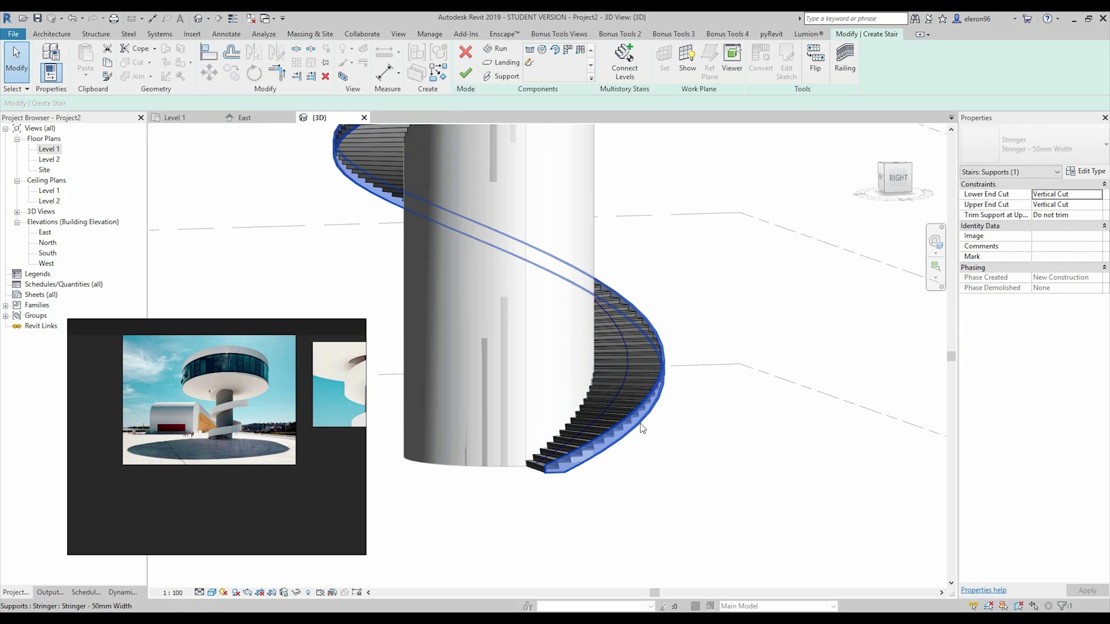
{"action": "left_click", "coordinate": [1091, 171]}
{"action": "left_click", "coordinate": [951, 345]}
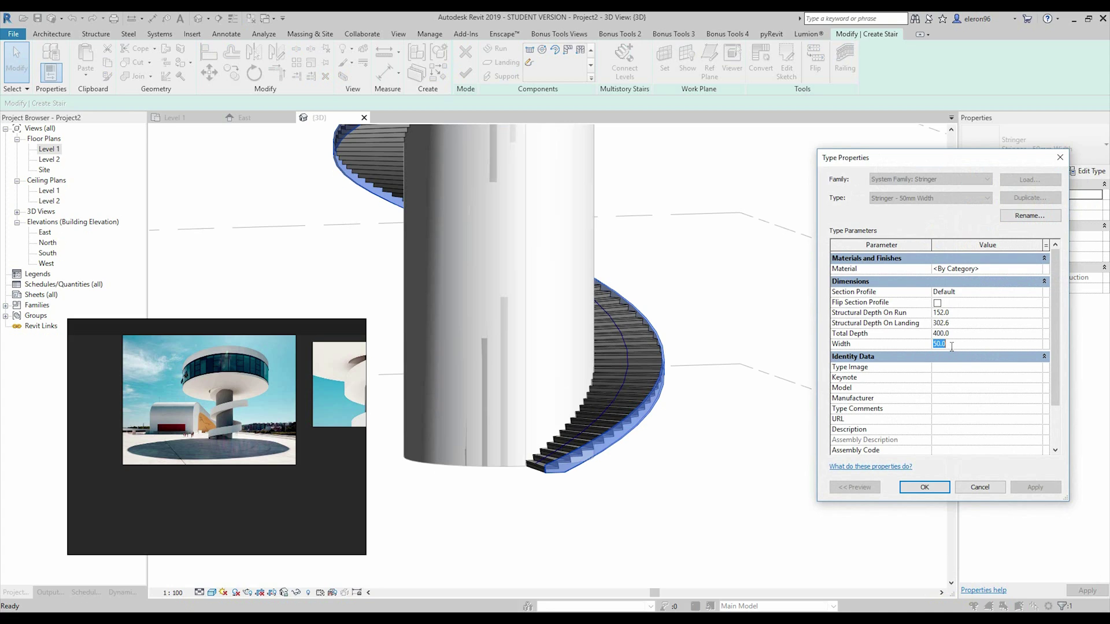
{"action": "type", "text": "10"}
{"action": "left_click", "coordinate": [954, 333]}
{"action": "type", "text": "1200"}
{"action": "left_click", "coordinate": [1034, 487]}
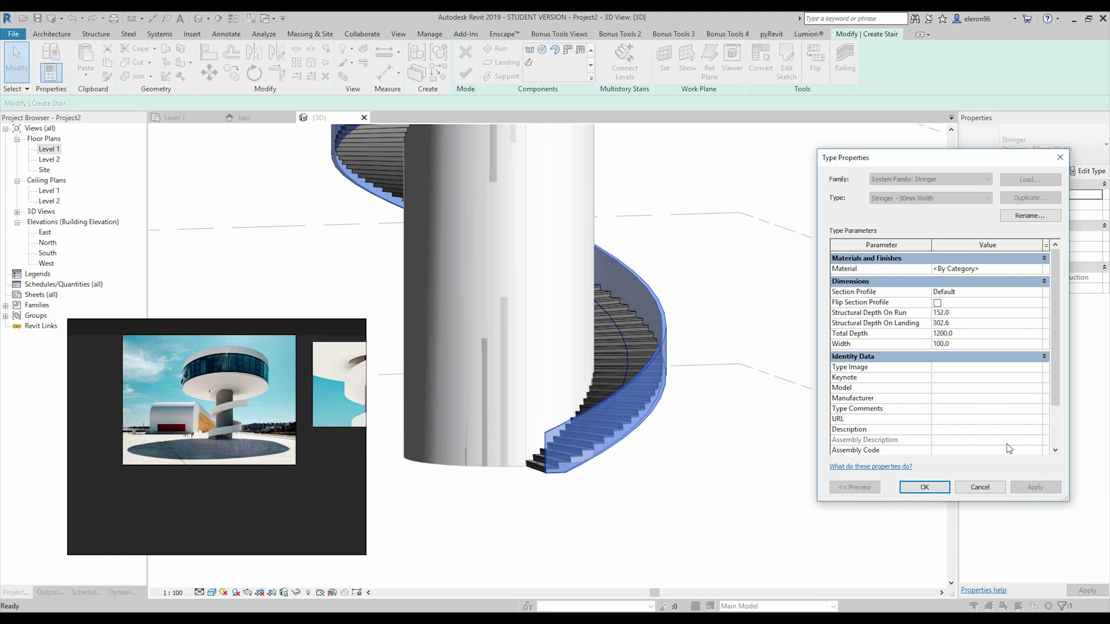
{"action": "left_click", "coordinate": [925, 487]}
{"action": "scroll", "coordinate": [734, 446], "scroll_direction": "down", "scroll_amount": 2}
Step: Orbit around the stair to check it, then finish stair edit mode
{"action": "left_click", "coordinate": [746, 452]}
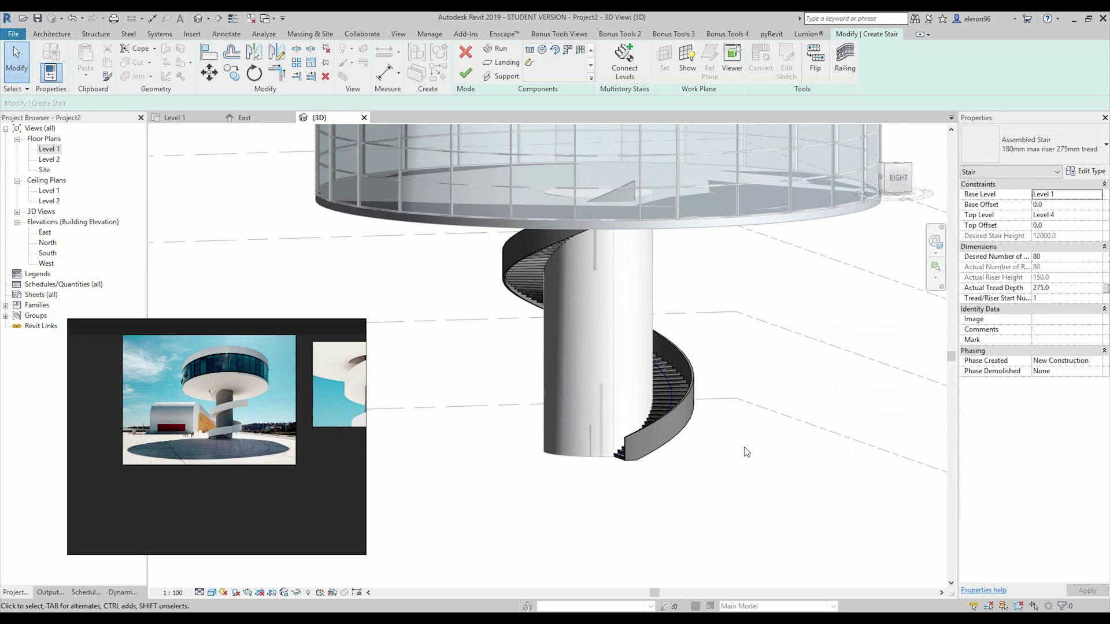
{"action": "scroll", "coordinate": [746, 452], "scroll_direction": "down", "scroll_amount": 2}
{"action": "middle_click_drag", "start_coordinate": [737, 433], "coordinate": [712, 419], "text": "shift"}
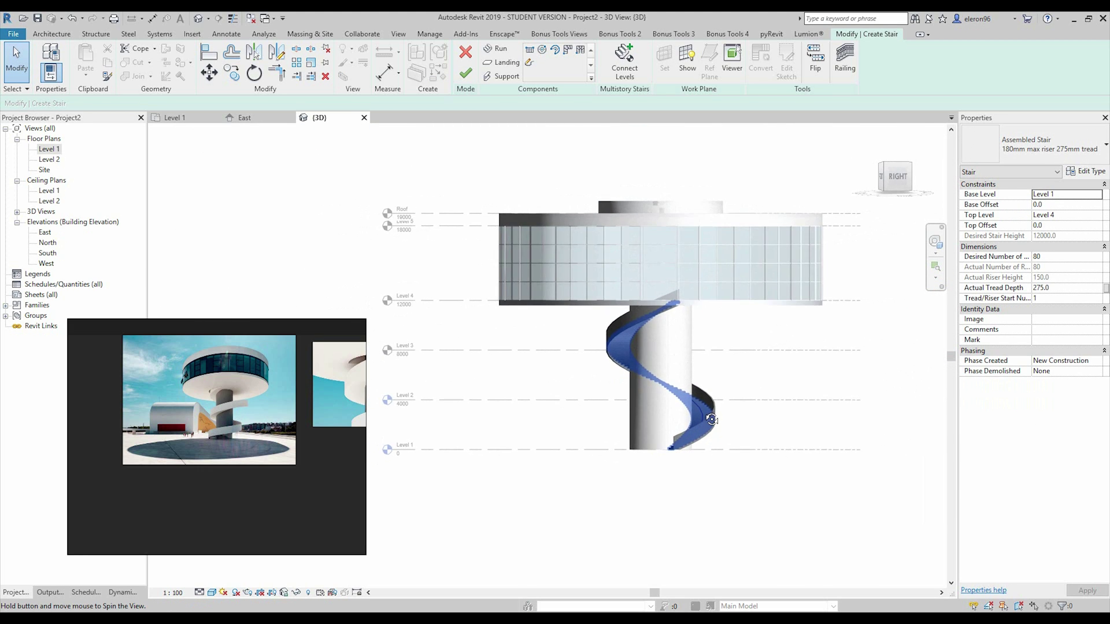
{"action": "scroll", "coordinate": [663, 431], "scroll_direction": "up", "scroll_amount": 2}
{"action": "scroll", "coordinate": [663, 431], "scroll_direction": "up", "scroll_amount": 2}
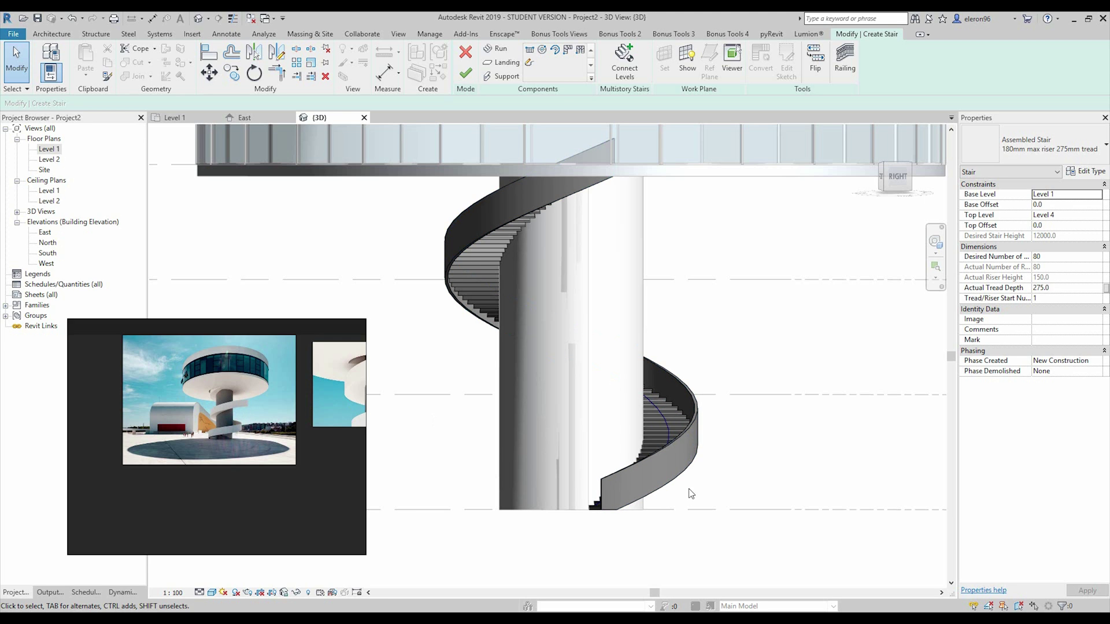
{"action": "middle_click_drag", "start_coordinate": [689, 494], "coordinate": [625, 483], "text": "shift"}
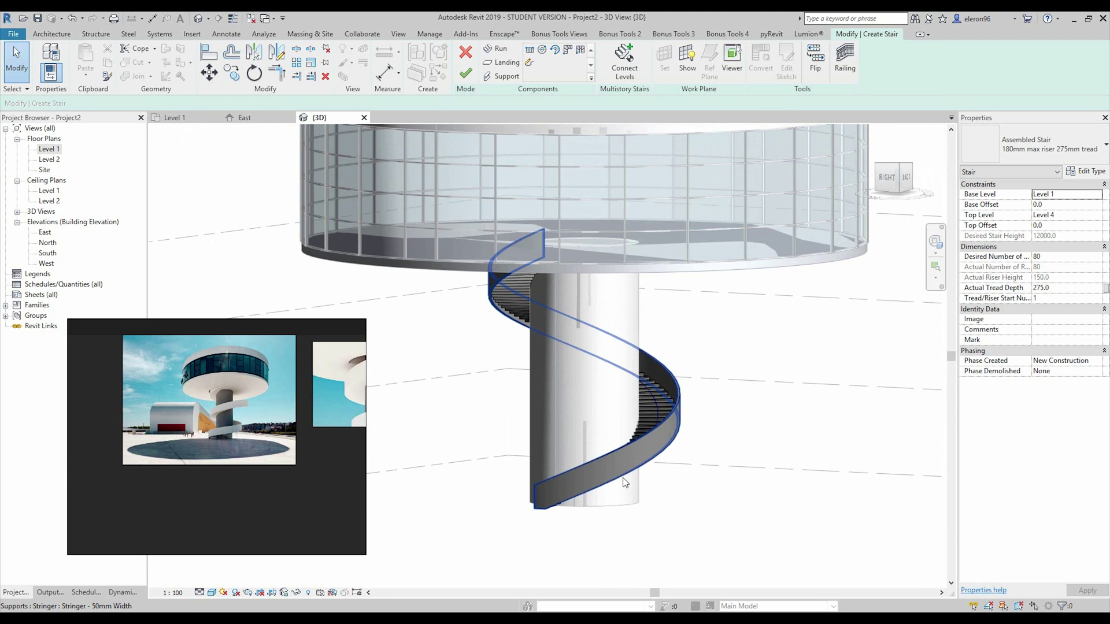
{"action": "left_click", "coordinate": [466, 73]}
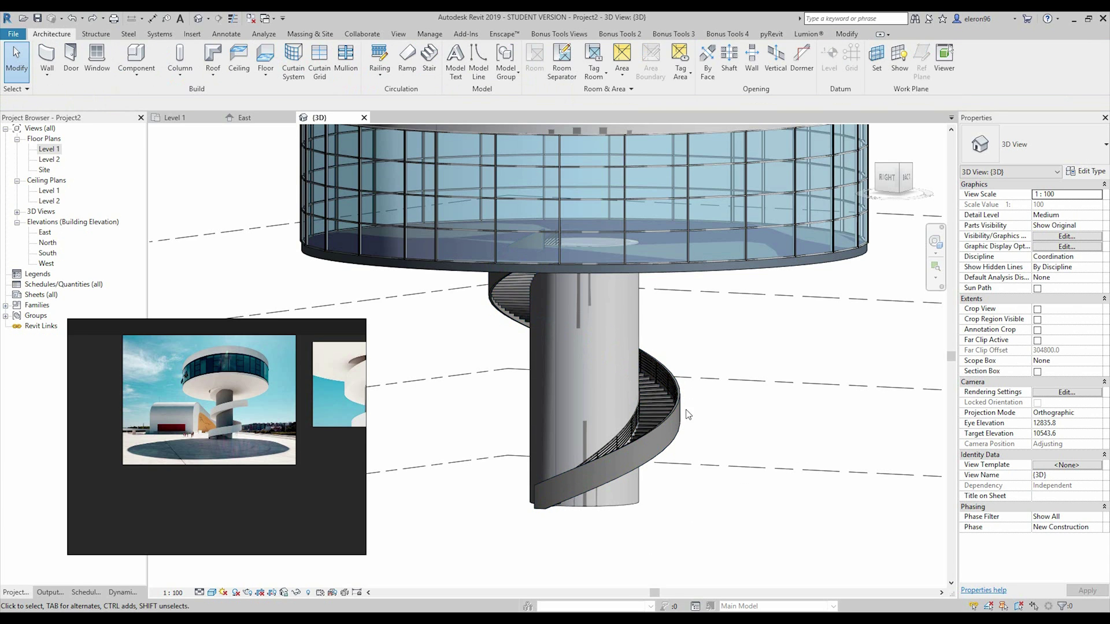
Step: Delete the stair railing and set the stair's Desired Number of Risers to 130
{"action": "left_click", "coordinate": [620, 443]}
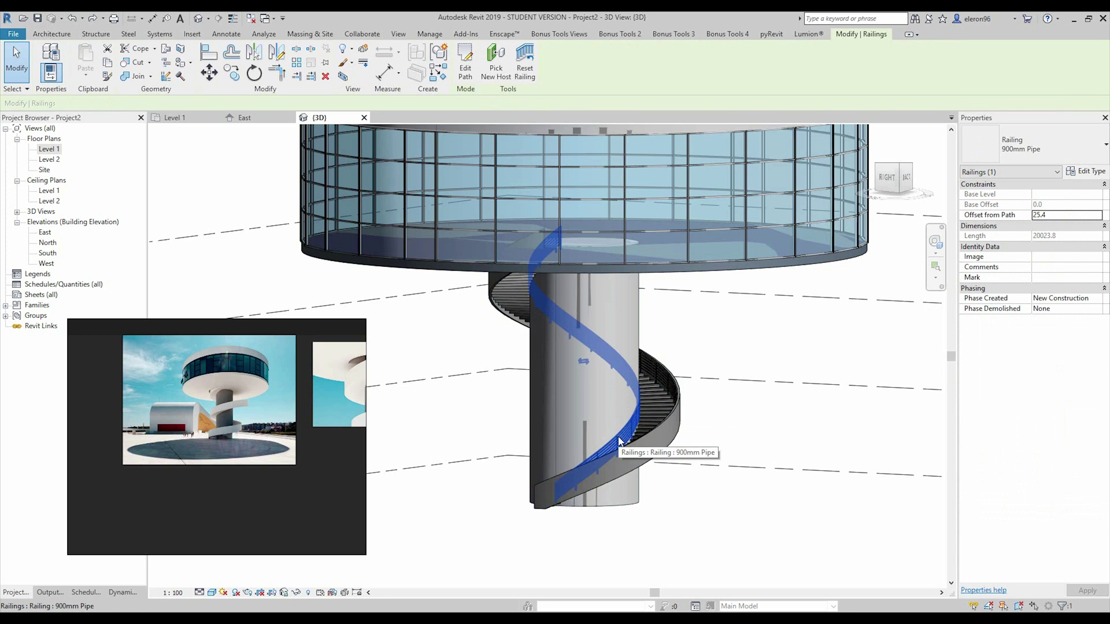
{"action": "key", "text": "Delete"}
{"action": "left_click", "coordinate": [654, 395]}
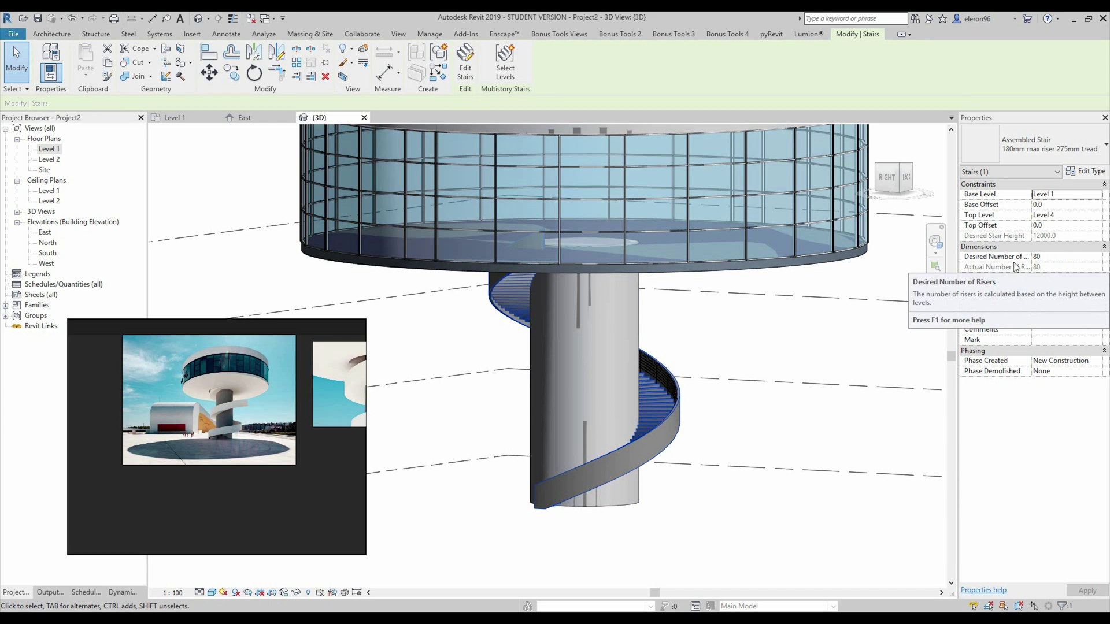
{"action": "left_click", "coordinate": [1054, 258]}
{"action": "type", "text": "120"}
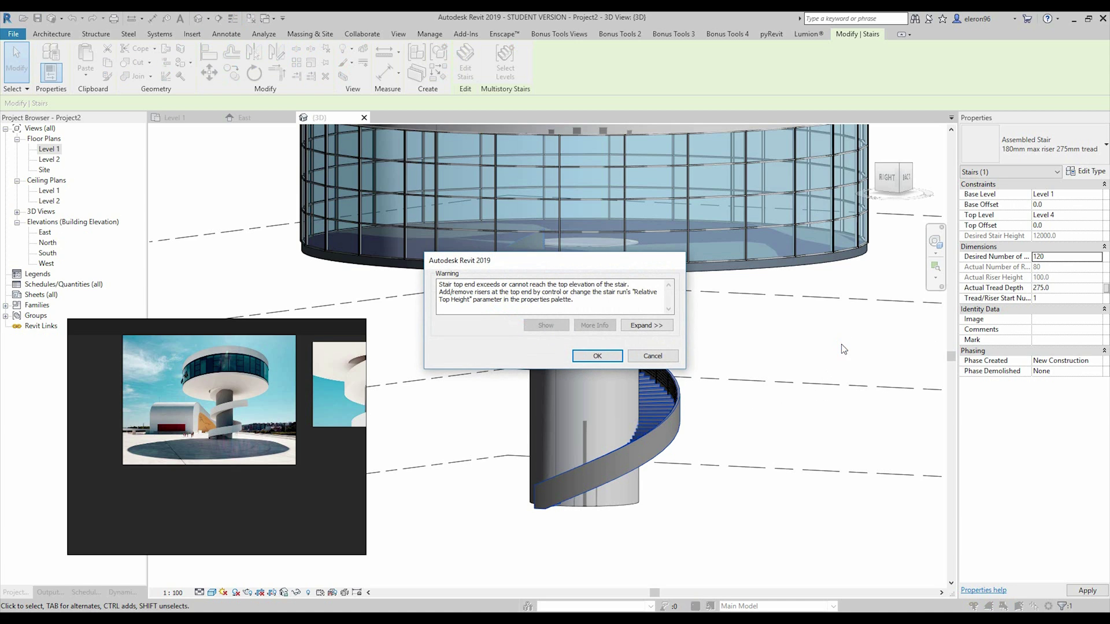
{"action": "left_click", "coordinate": [597, 357]}
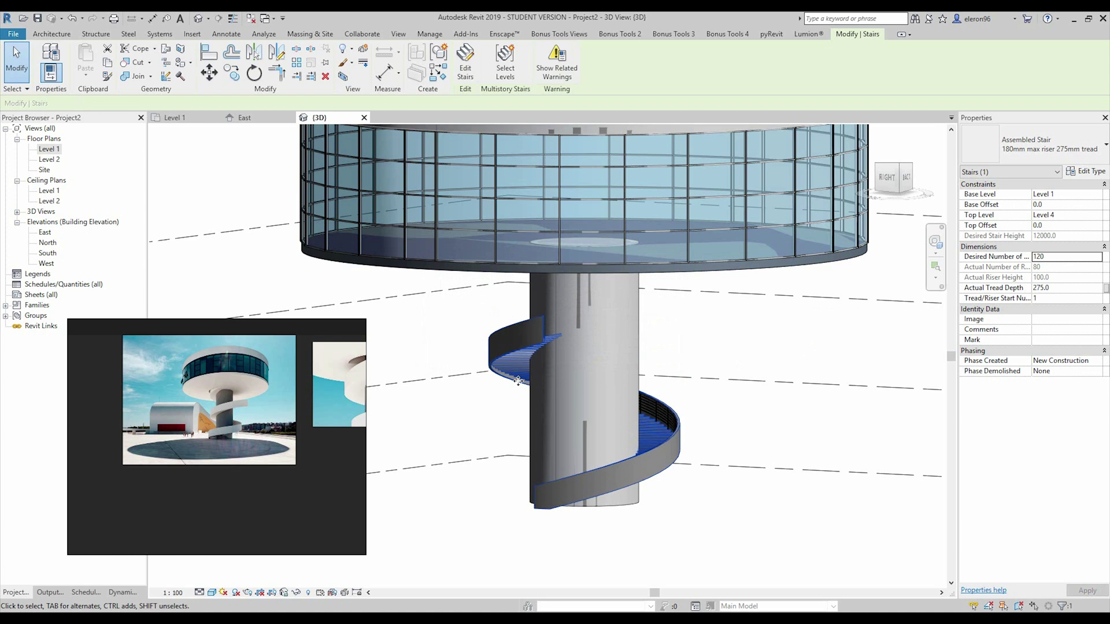
{"action": "left_click", "coordinate": [514, 370]}
{"action": "left_click", "coordinate": [1048, 258]}
{"action": "type", "text": "130"}
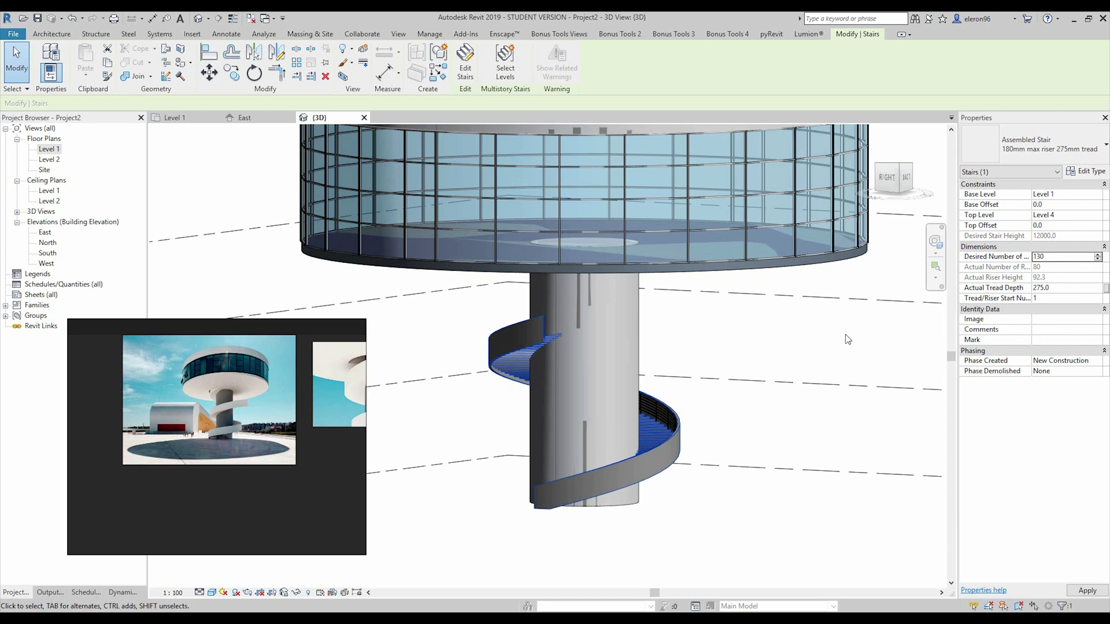
{"action": "key", "text": "Return"}
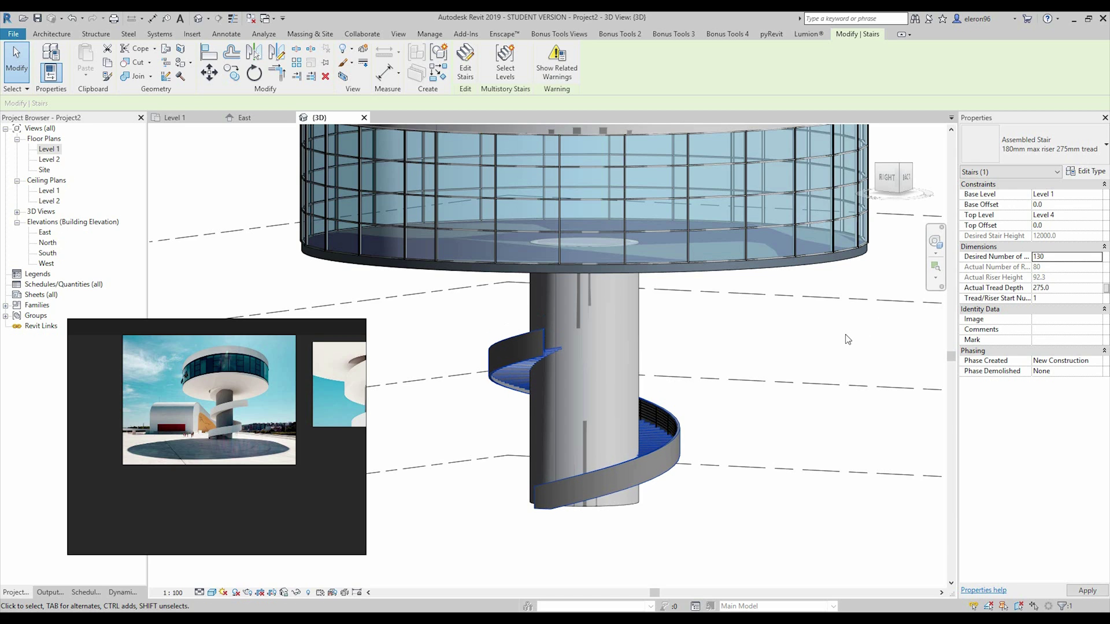
{"action": "scroll", "coordinate": [720, 418], "scroll_direction": "down", "scroll_amount": 2}
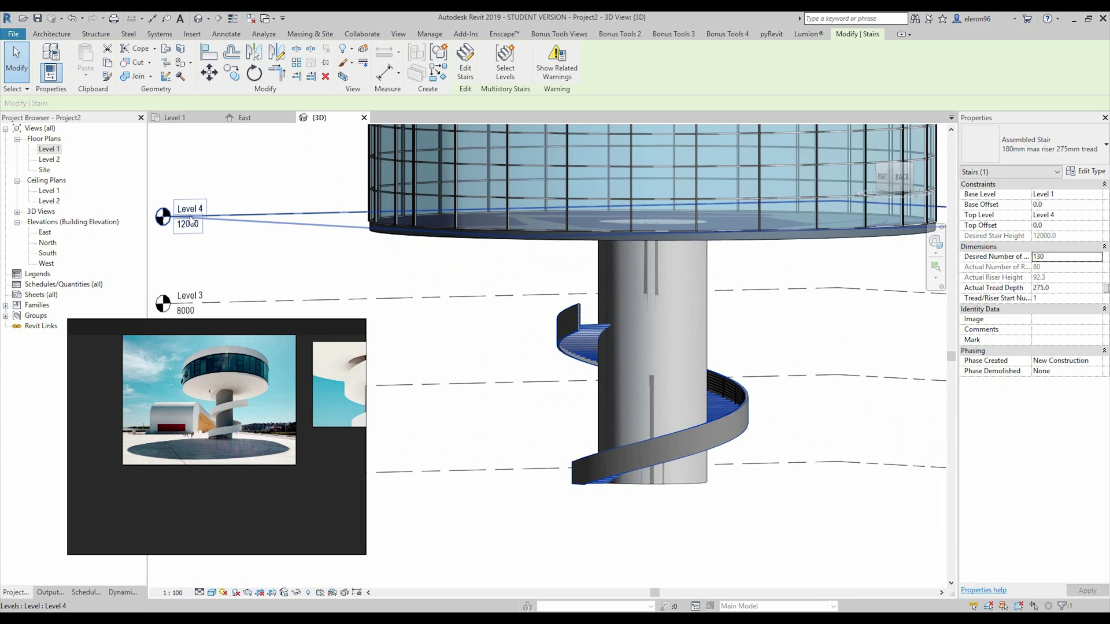
Step: Select the spiral stair and review its type properties without changing them
{"action": "middle_click_drag", "start_coordinate": [520, 304], "coordinate": [589, 339], "text": "shift"}
{"action": "left_click", "coordinate": [578, 328]}
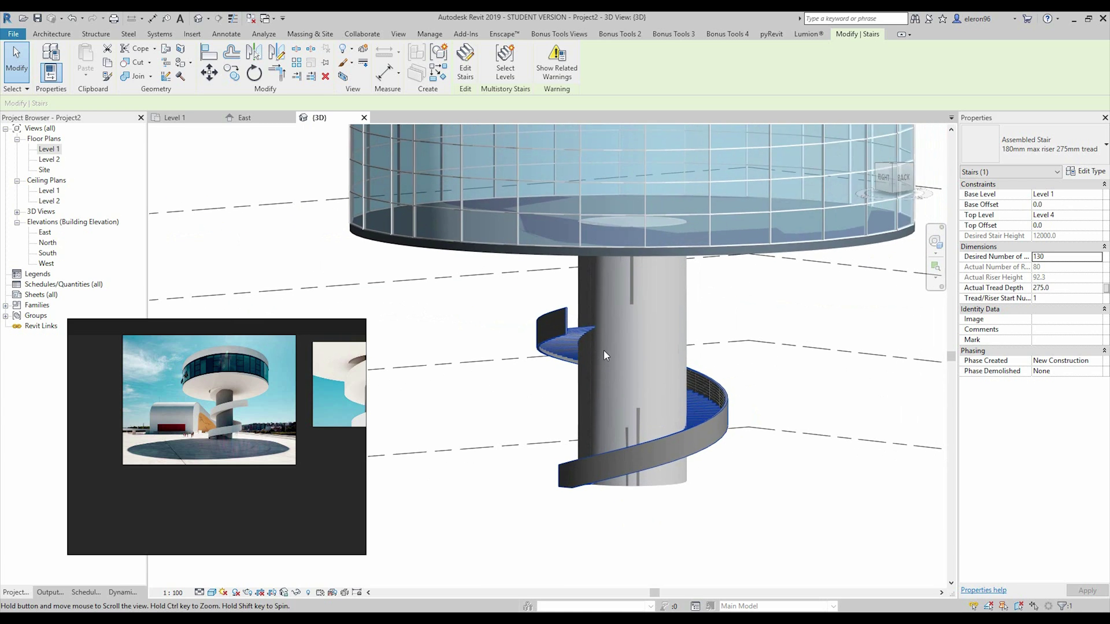
{"action": "left_click", "coordinate": [1084, 172]}
{"action": "left_click", "coordinate": [1060, 159]}
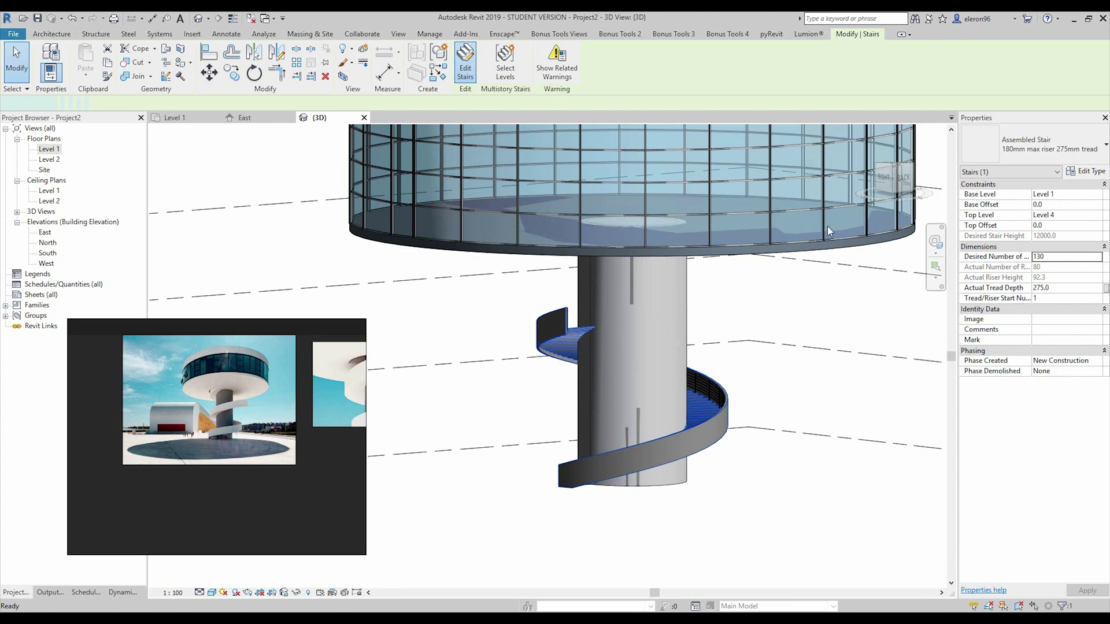
Step: Set the stair run's Relative Top Height to 12000 and finish editing the stair
{"action": "left_click", "coordinate": [465, 66]}
{"action": "left_click", "coordinate": [702, 409]}
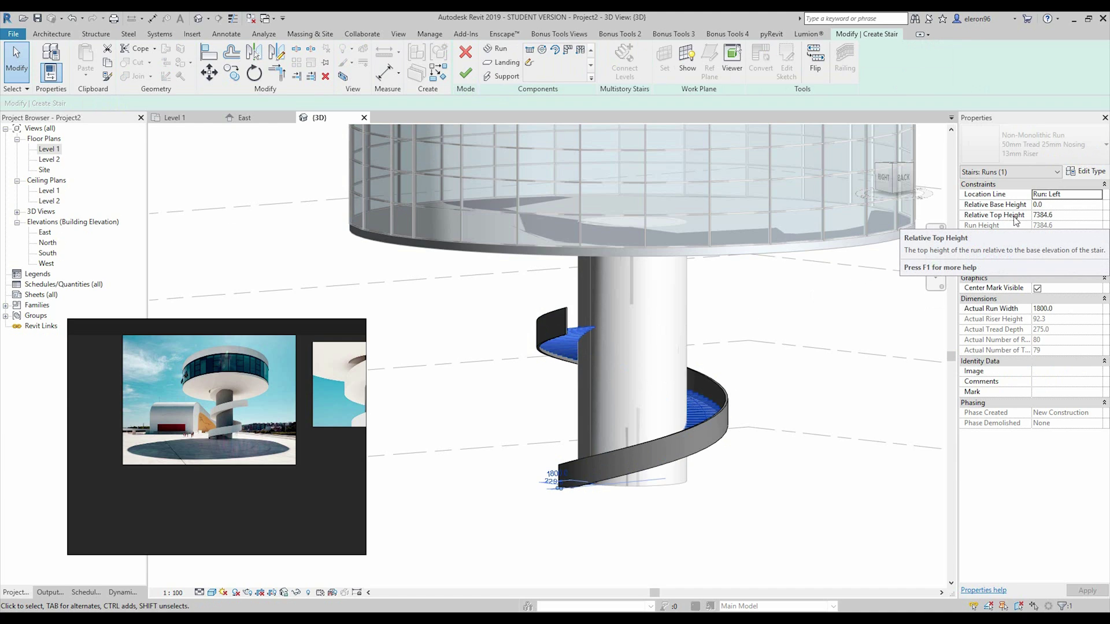
{"action": "left_click", "coordinate": [1066, 215]}
{"action": "type", "text": "12000"}
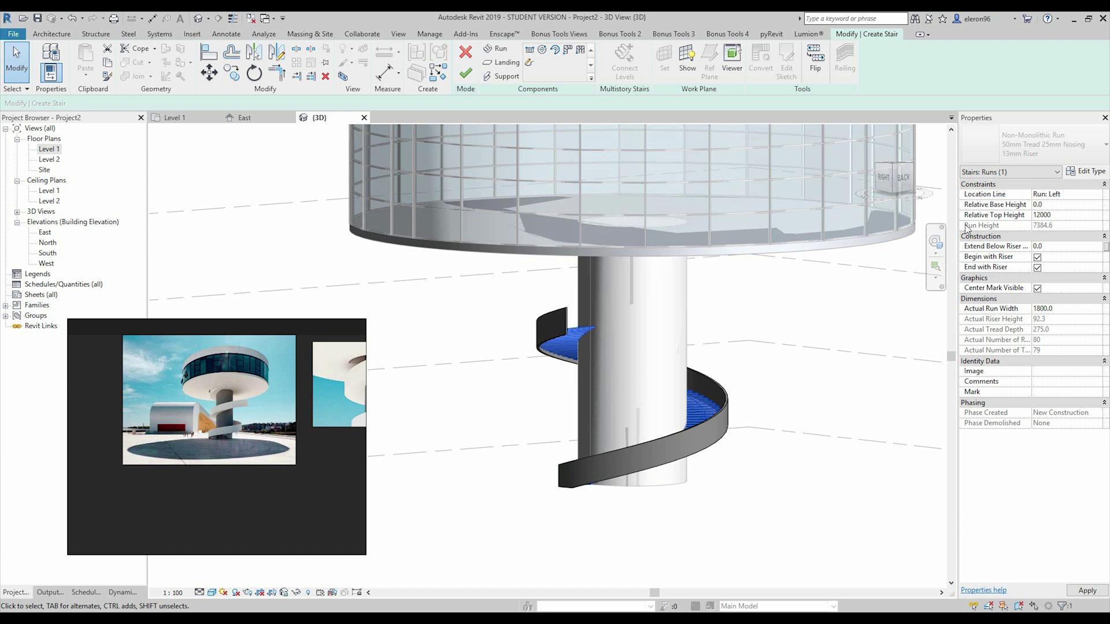
{"action": "key", "text": "Return"}
{"action": "left_click", "coordinate": [511, 173]}
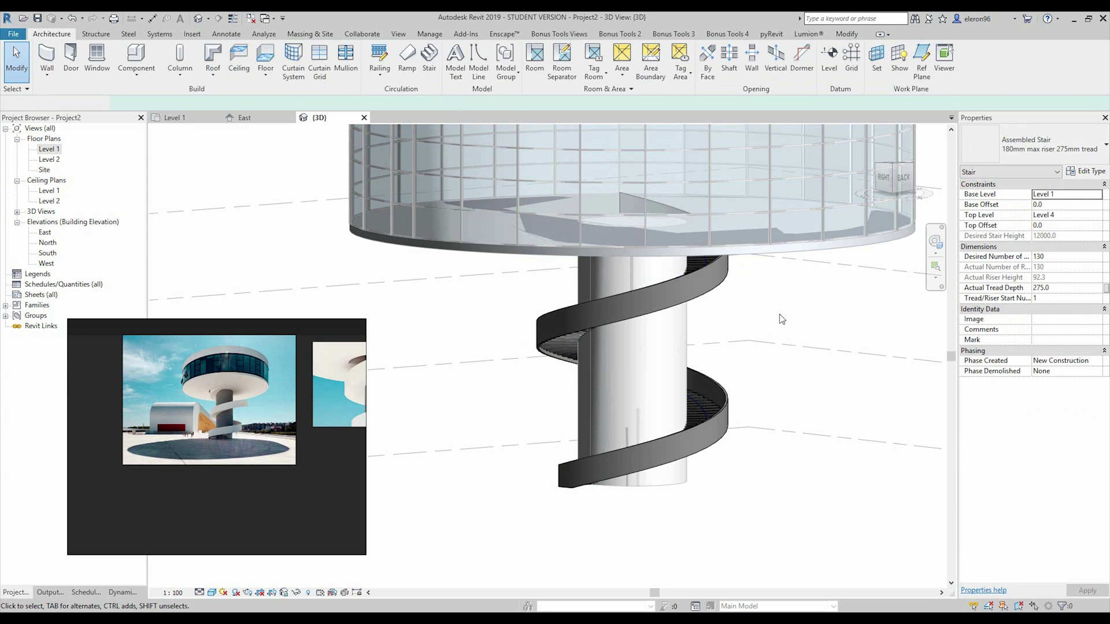
{"action": "key", "text": "Escape"}
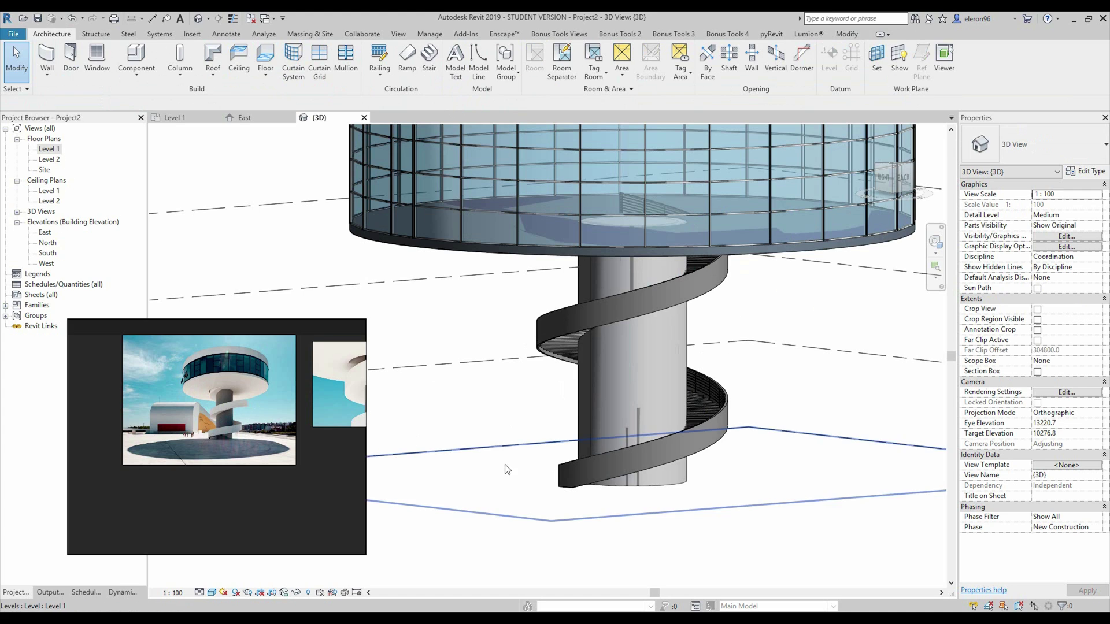
{"action": "scroll", "coordinate": [753, 376], "scroll_direction": "down", "scroll_amount": 4}
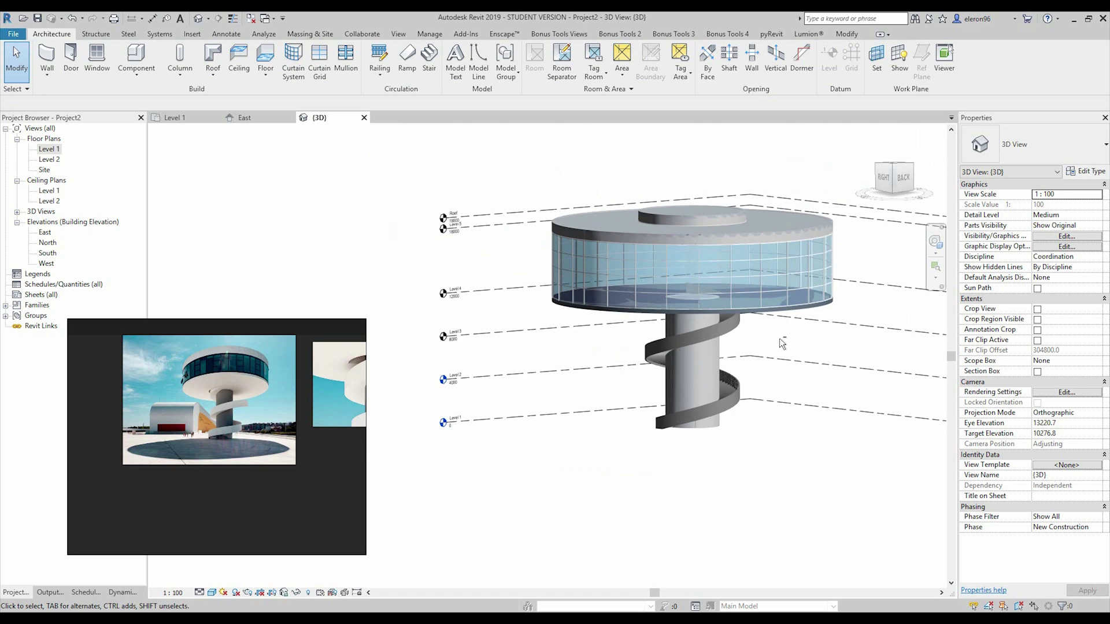
{"action": "mouse_move", "coordinate": [746, 373]}
{"action": "middle_mouse_down", "text": "shift"}
{"action": "mouse_move", "coordinate": [694, 408]}
{"action": "mouse_move", "coordinate": [656, 368]}
{"action": "mouse_move", "coordinate": [572, 374]}
{"action": "middle_mouse_up", "text": "shift"}
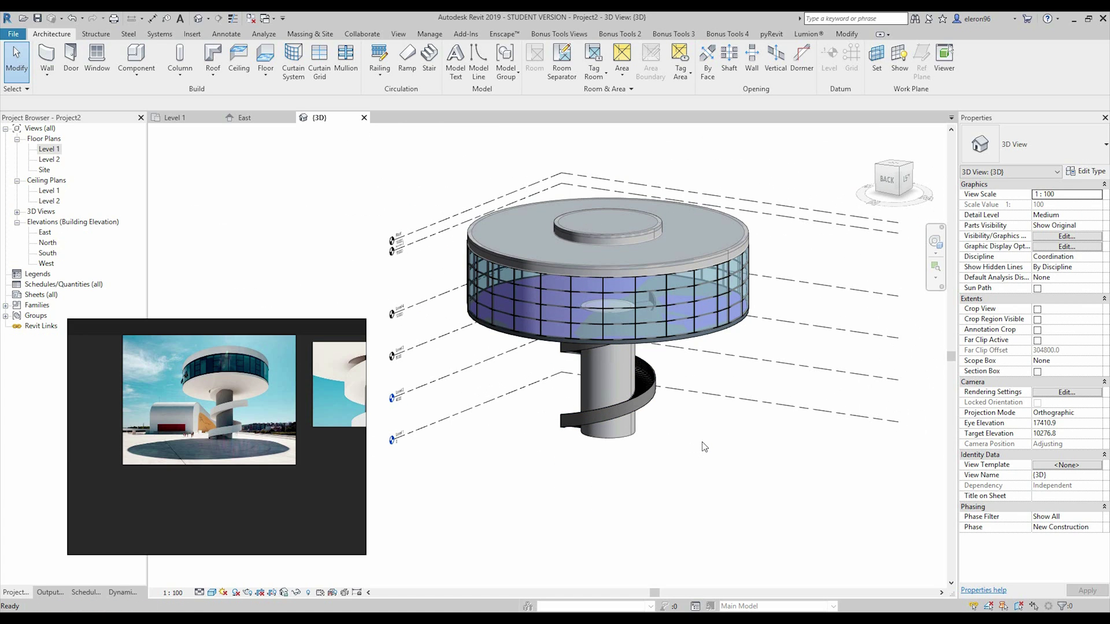
Step: Hide the Mass category in the view's Visibility/Graphics settings using VG
{"action": "key", "text": "v"}
{"action": "key", "text": "g"}
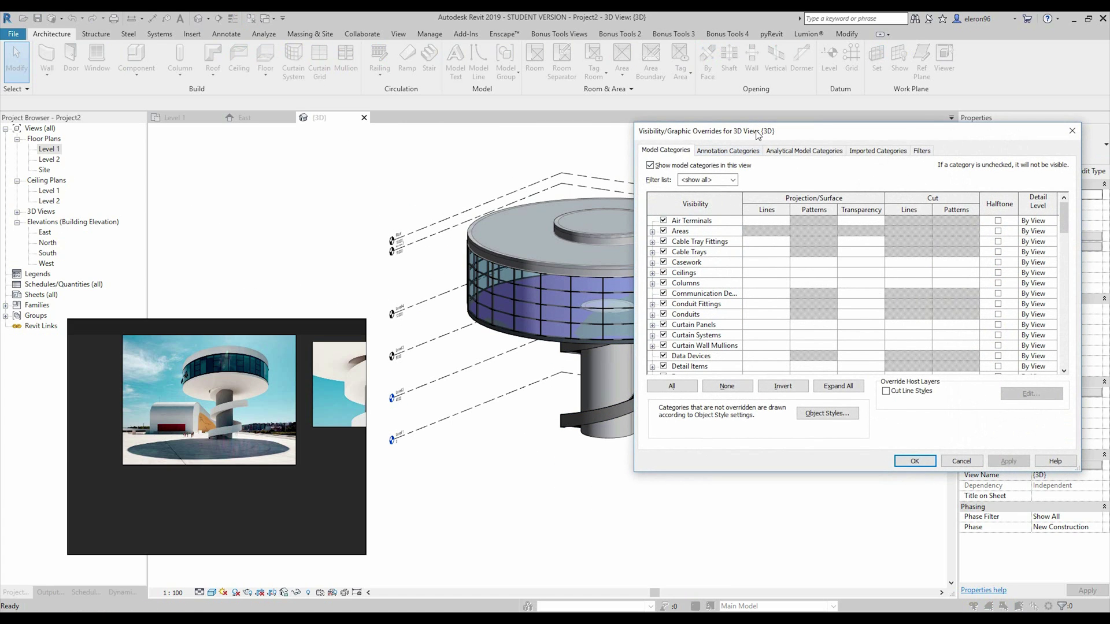
{"action": "left_click_drag", "start_coordinate": [759, 133], "coordinate": [732, 140]}
{"action": "left_click_drag", "start_coordinate": [1037, 228], "coordinate": [1035, 299]}
{"action": "left_click", "coordinate": [652, 239]}
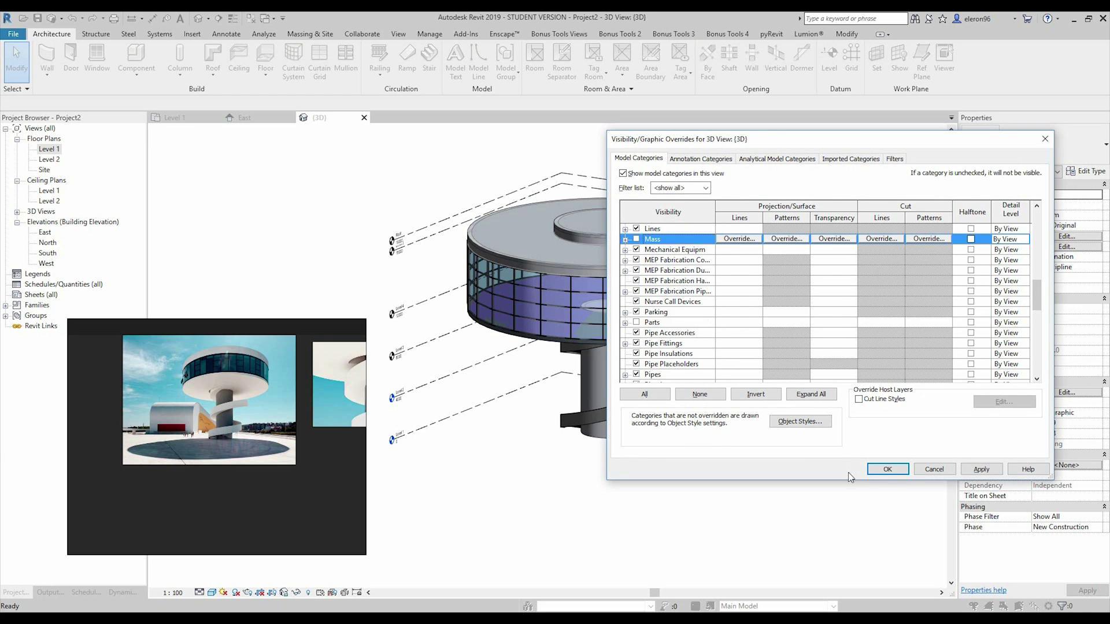
{"action": "left_click", "coordinate": [888, 469]}
{"action": "left_click", "coordinate": [622, 343]}
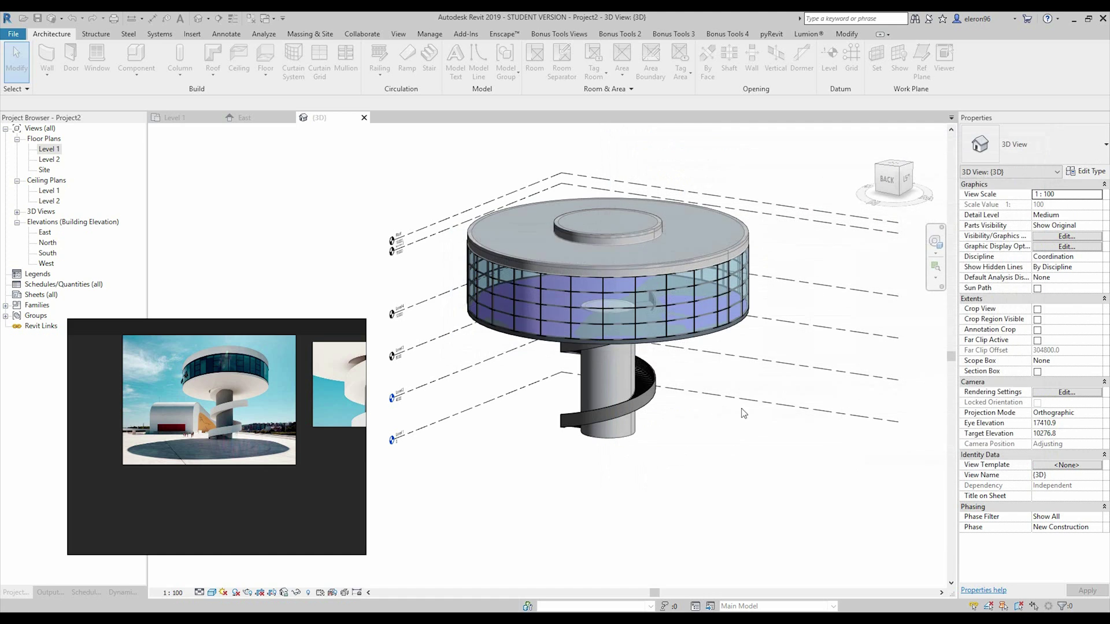
{"action": "scroll", "coordinate": [686, 379], "scroll_direction": "up", "scroll_amount": 3}
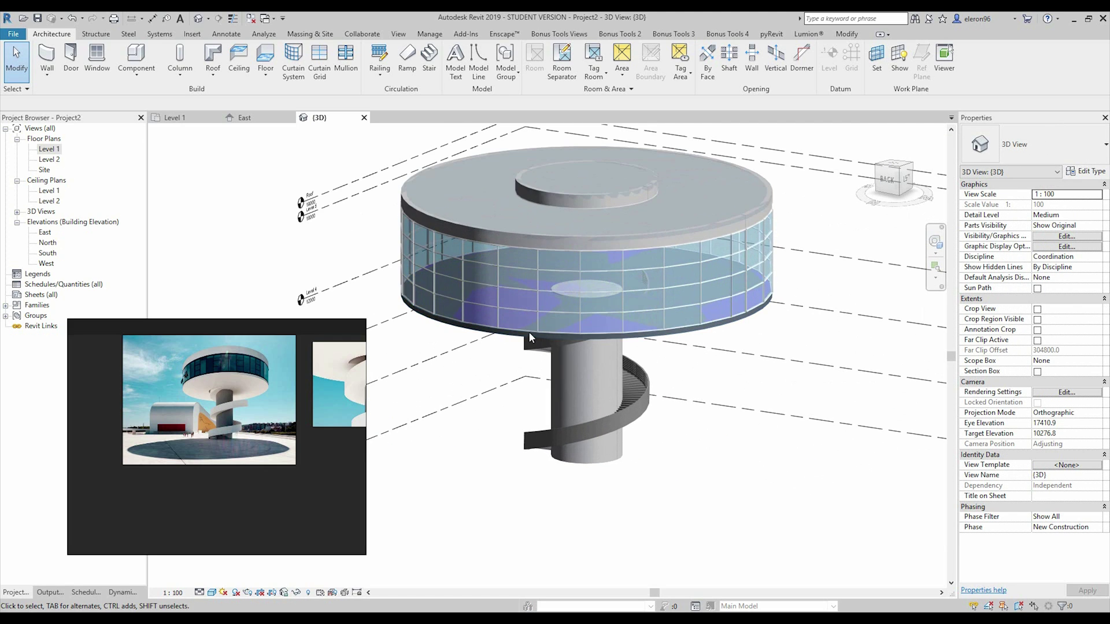
{"action": "middle_click_drag", "start_coordinate": [538, 347], "coordinate": [517, 304], "text": "shift"}
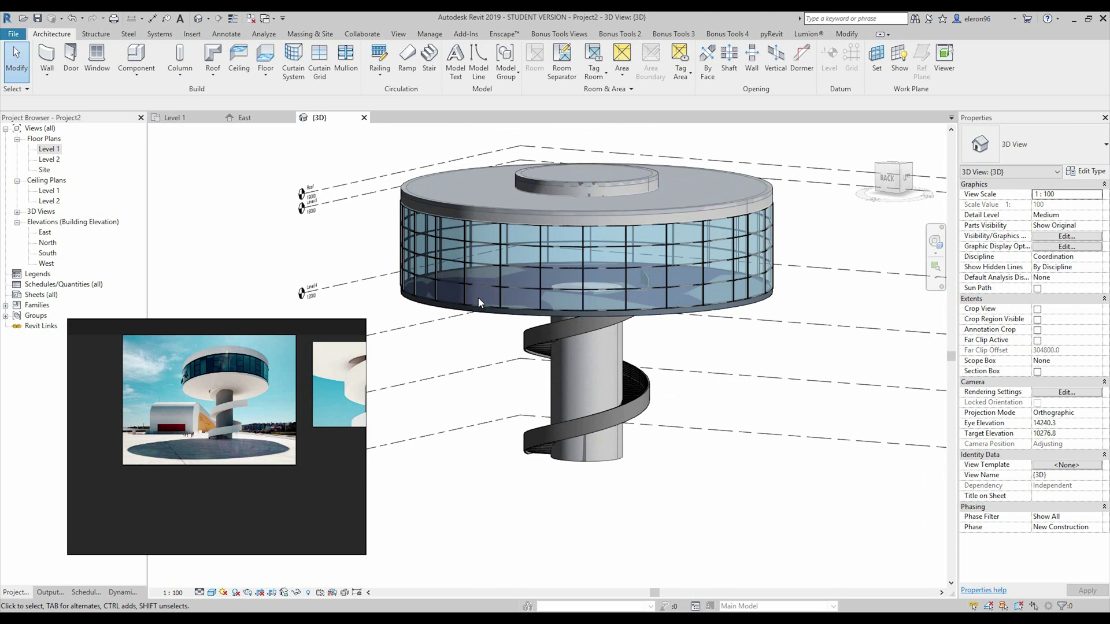
Step: Switch mass display to Show Mass by View Settings and orbit to a frontal view
{"action": "left_click", "coordinate": [305, 34]}
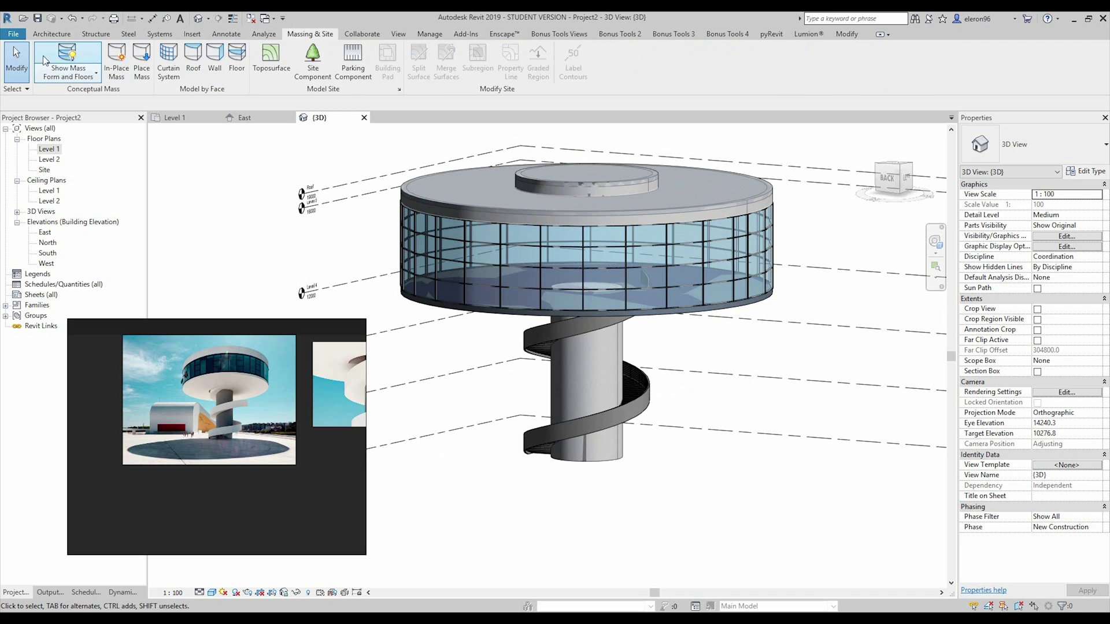
{"action": "scroll", "coordinate": [520, 260], "scroll_direction": "down", "scroll_amount": 2}
{"action": "left_click", "coordinate": [460, 269]}
{"action": "key", "text": "Escape"}
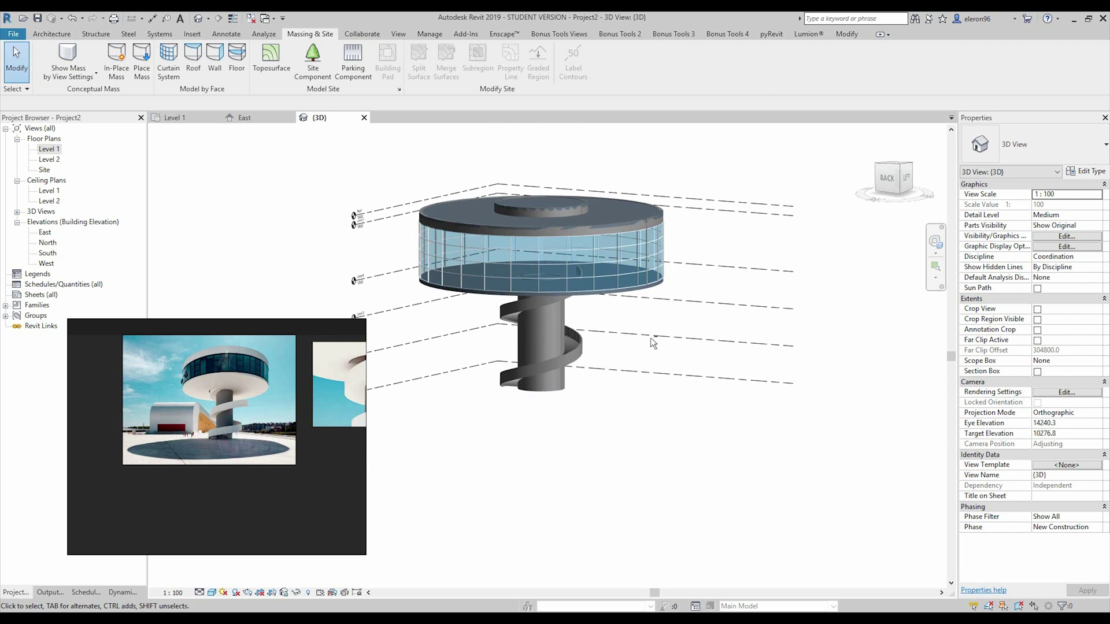
{"action": "middle_click_drag", "start_coordinate": [538, 287], "coordinate": [570, 356], "text": "shift"}
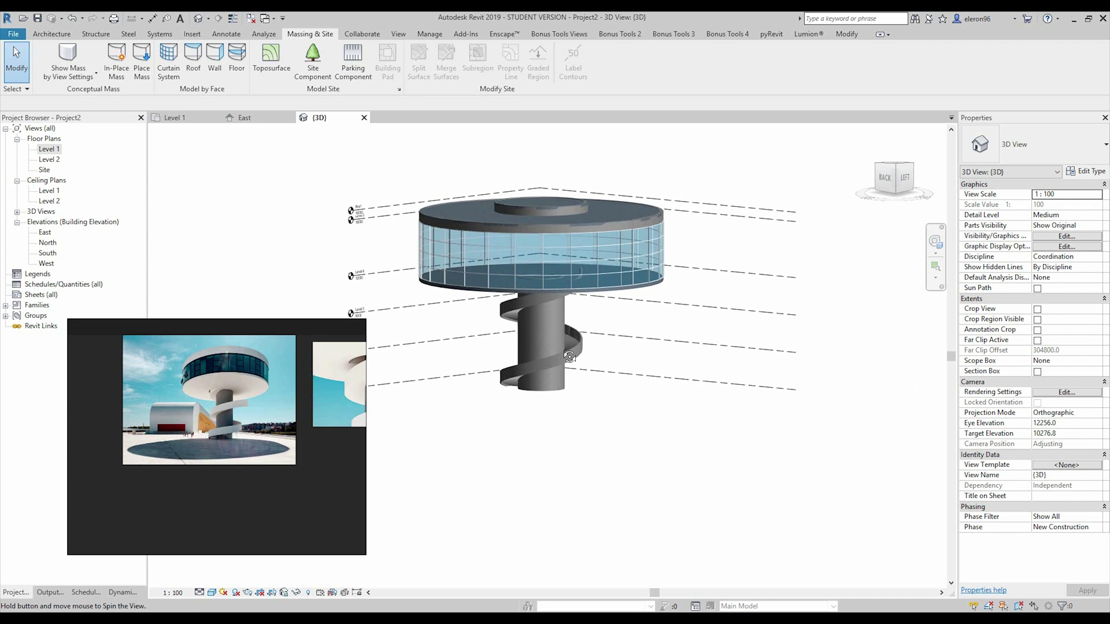
{"action": "scroll", "coordinate": [520, 260], "scroll_direction": "up", "scroll_amount": 2}
{"action": "scroll", "coordinate": [564, 260], "scroll_direction": "up", "scroll_amount": 3}
{"action": "scroll", "coordinate": [594, 266], "scroll_direction": "up", "scroll_amount": 3}
{"action": "scroll", "coordinate": [595, 265], "scroll_direction": "up", "scroll_amount": 3}
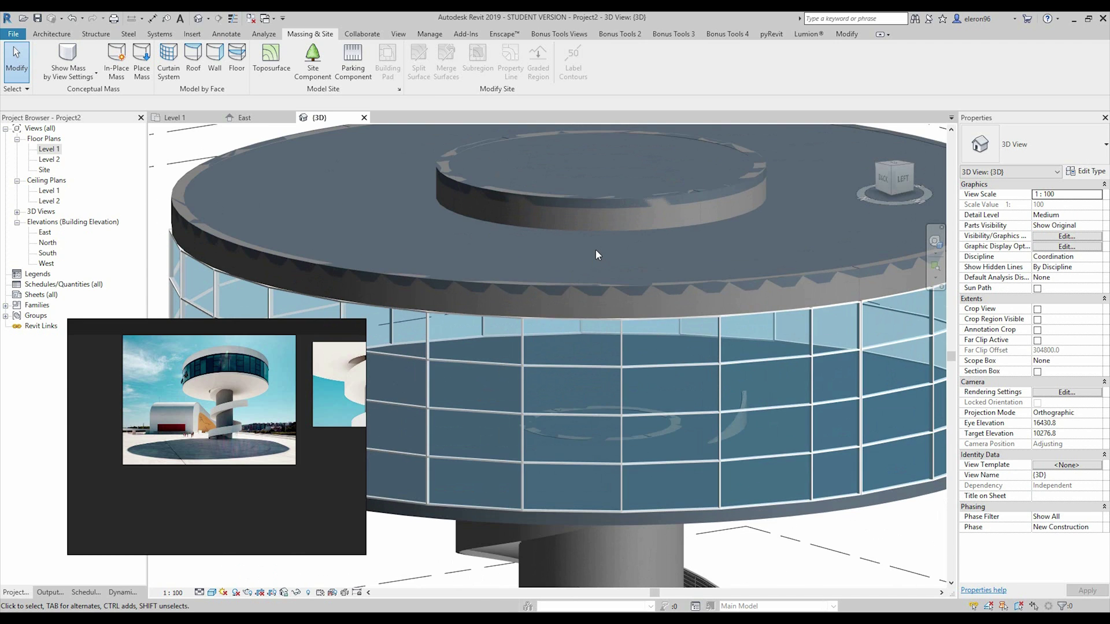
Step: Join the roof slab's geometry with the two surrounding wall segments
{"action": "middle_click_drag", "start_coordinate": [597, 249], "coordinate": [580, 290], "text": "shift"}
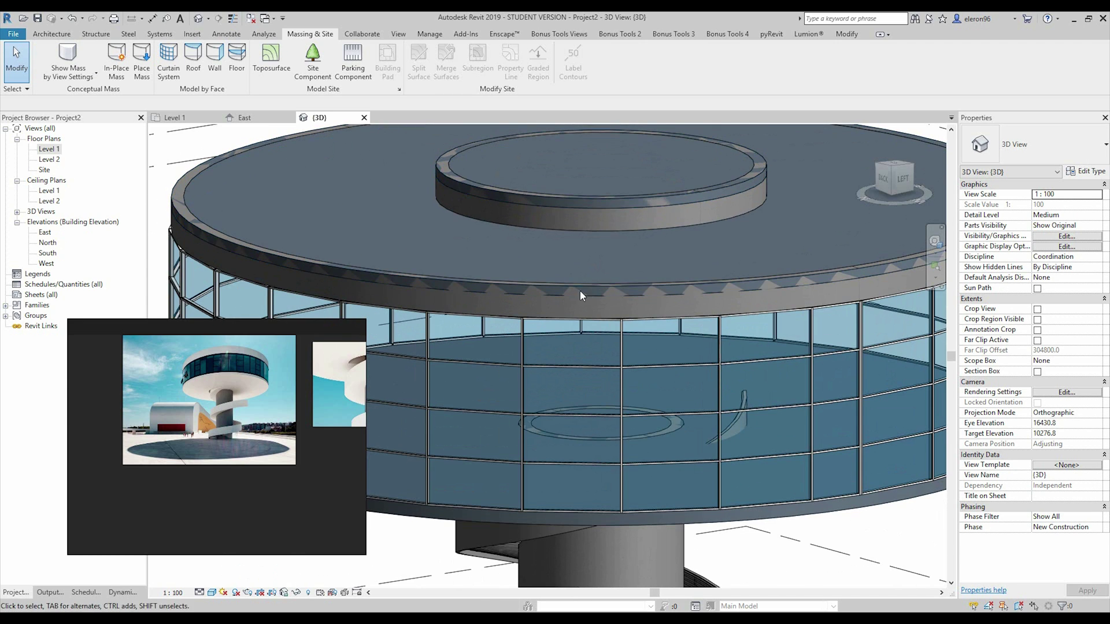
{"action": "left_click", "coordinate": [52, 34]}
{"action": "left_click", "coordinate": [846, 34]}
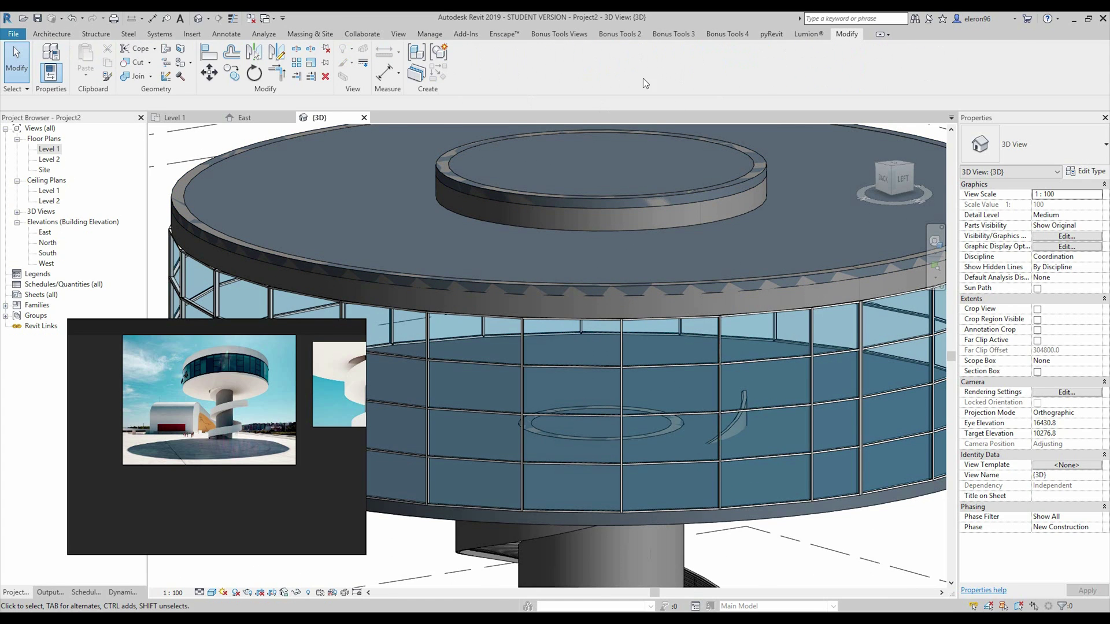
{"action": "left_click", "coordinate": [132, 77]}
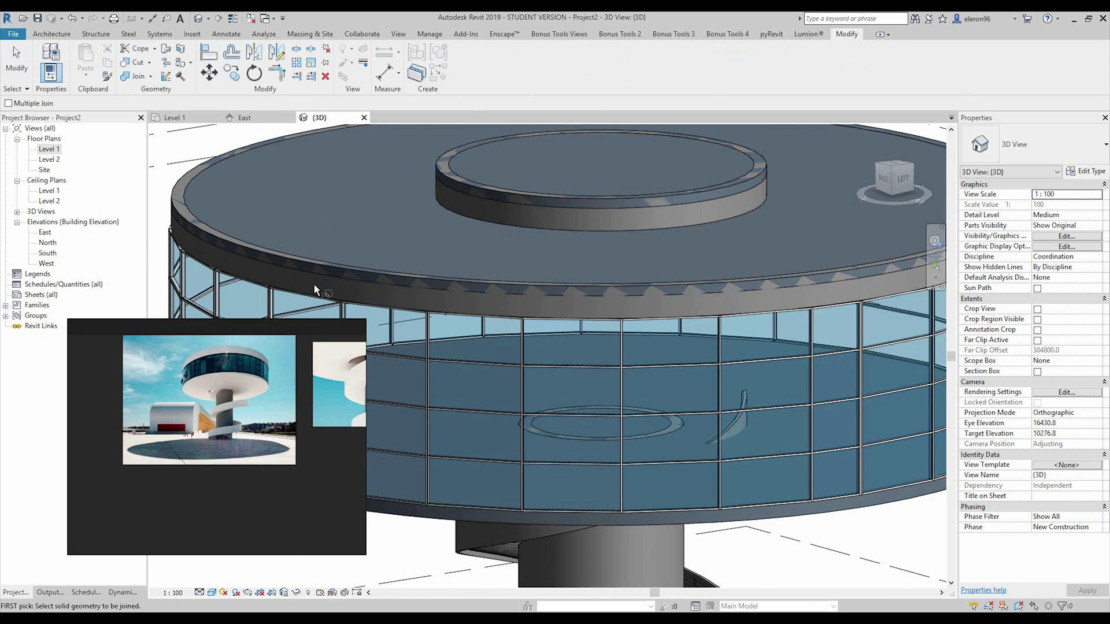
{"action": "left_click", "coordinate": [310, 260]}
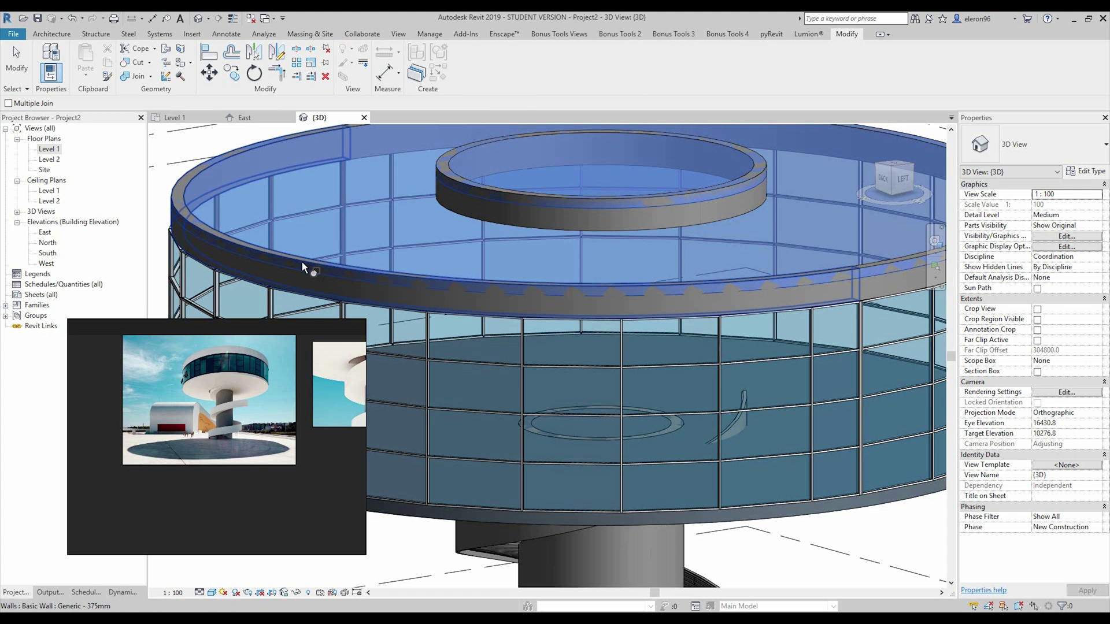
{"action": "left_click", "coordinate": [301, 262]}
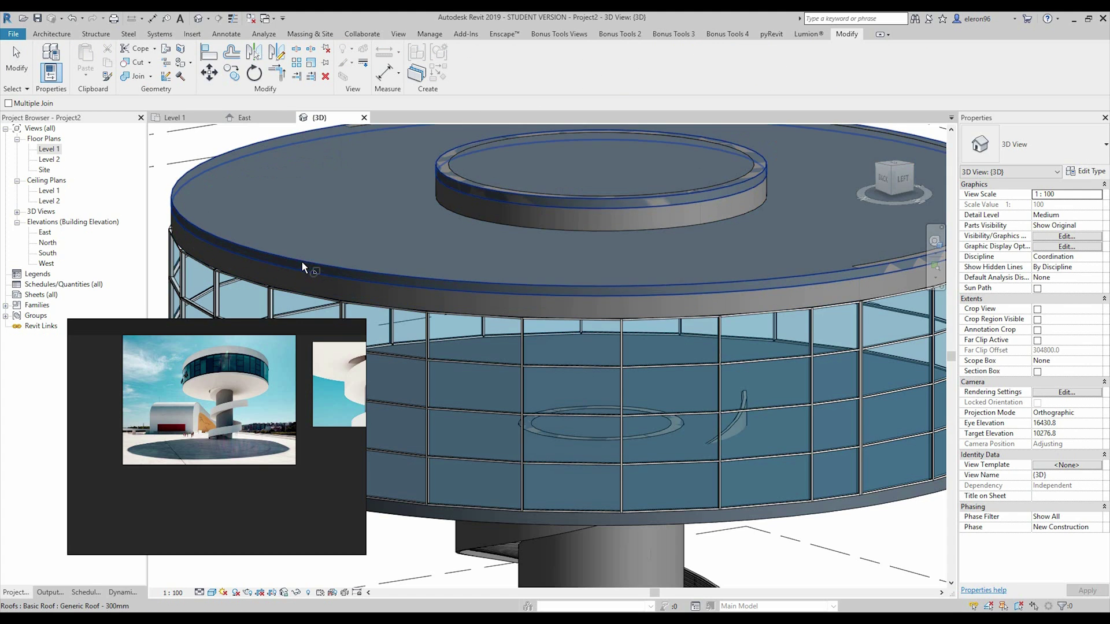
{"action": "left_click", "coordinate": [863, 264]}
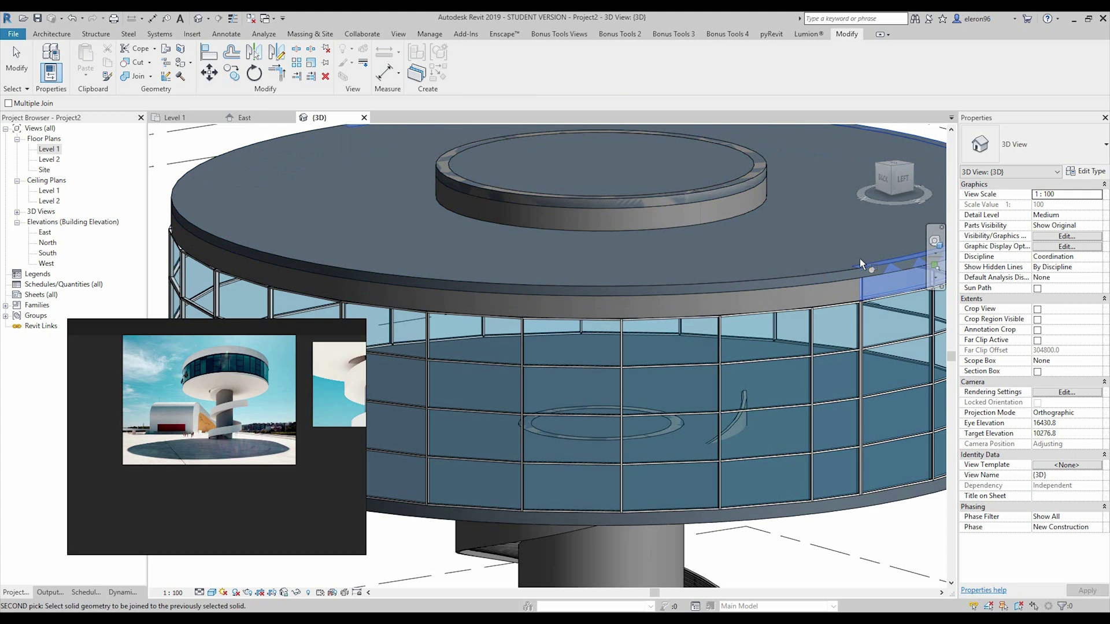
Step: Switch the join order between the roof slab and the walls
{"action": "left_click", "coordinate": [150, 77]}
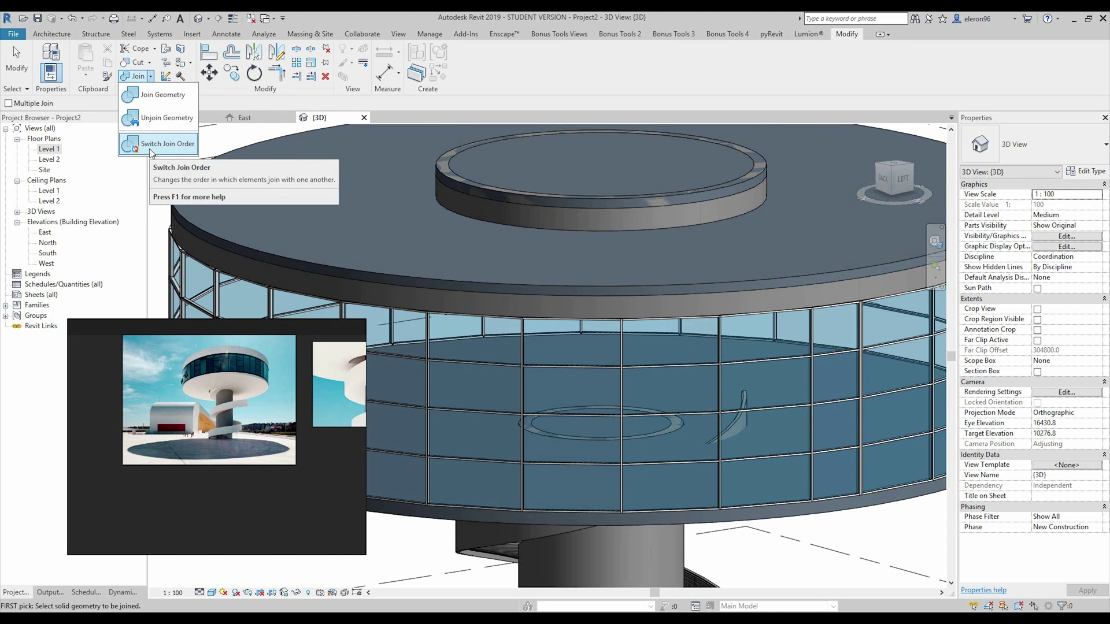
{"action": "left_click", "coordinate": [150, 149]}
{"action": "left_click", "coordinate": [402, 279]}
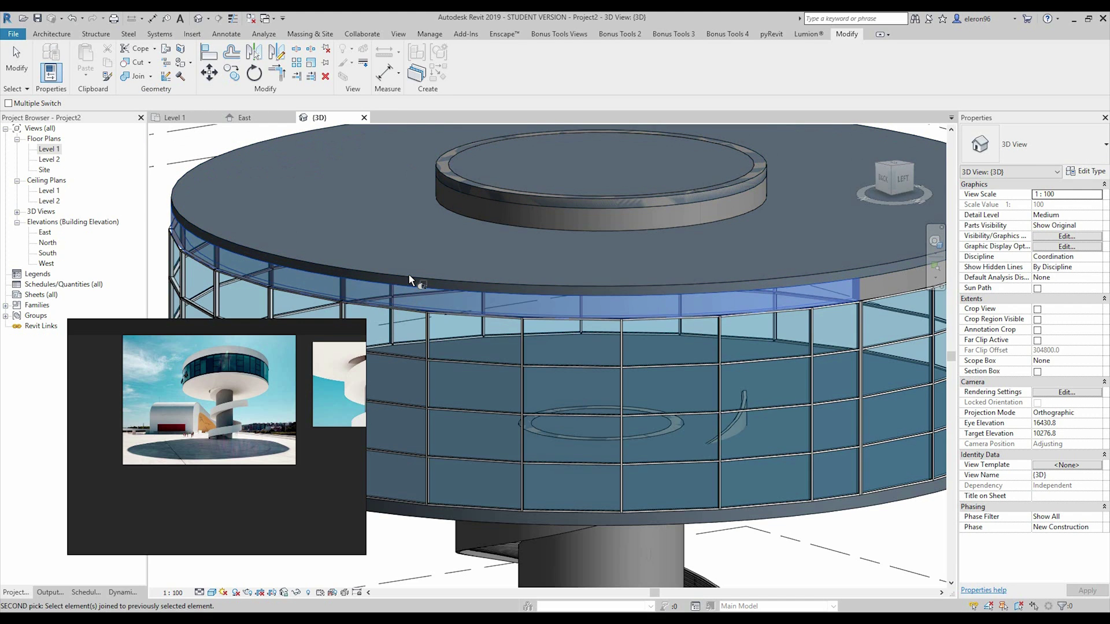
{"action": "left_click", "coordinate": [409, 277]}
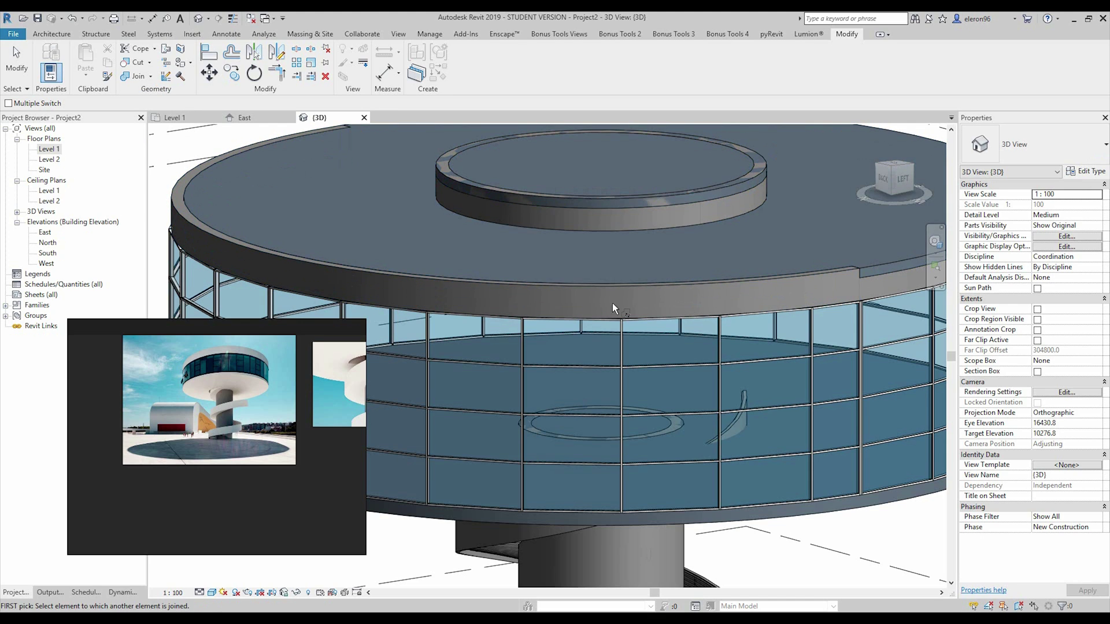
{"action": "left_click", "coordinate": [866, 268]}
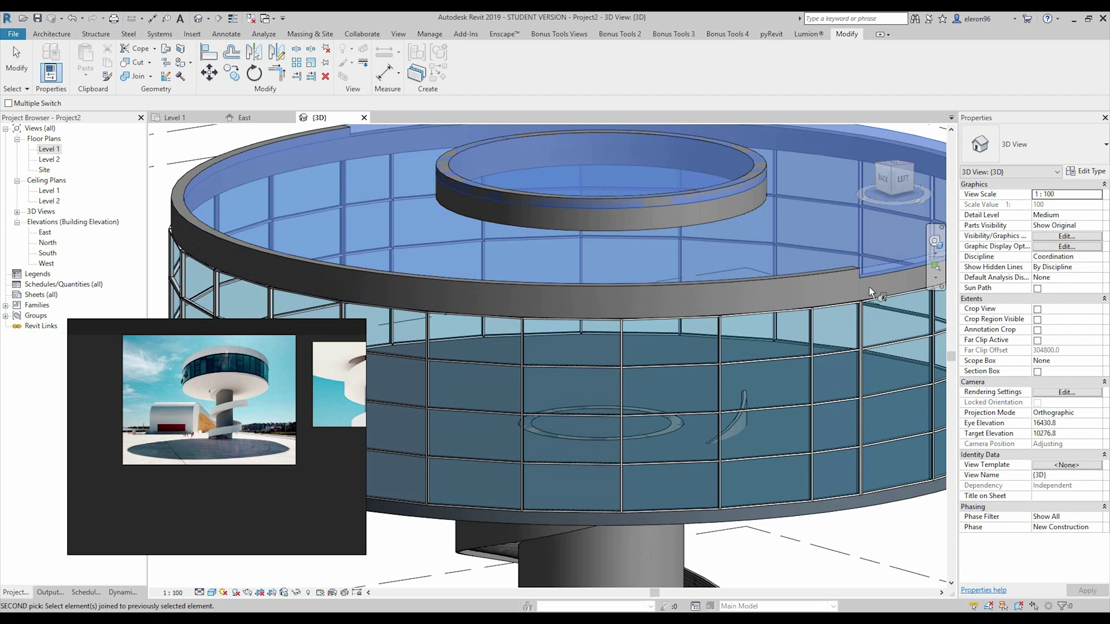
{"action": "left_click", "coordinate": [869, 287]}
{"action": "scroll", "coordinate": [626, 174], "scroll_direction": "up", "scroll_amount": 5}
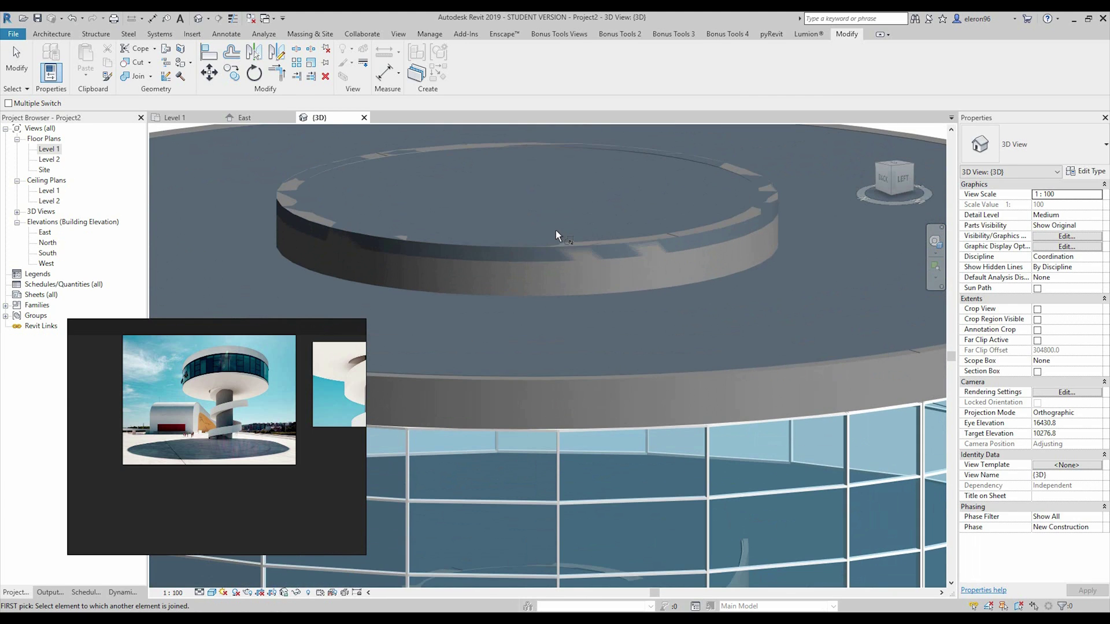
Step: With edges shown, switch the join order between the roof slab and both parapet wall segments
{"action": "left_click", "coordinate": [13, 46]}
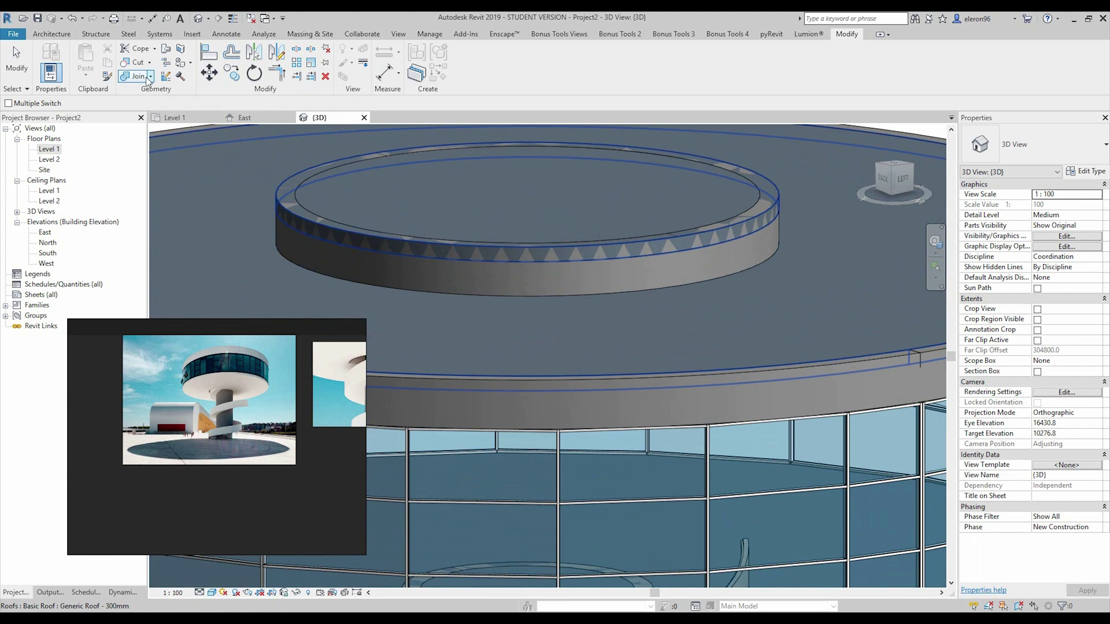
{"action": "left_click", "coordinate": [456, 240]}
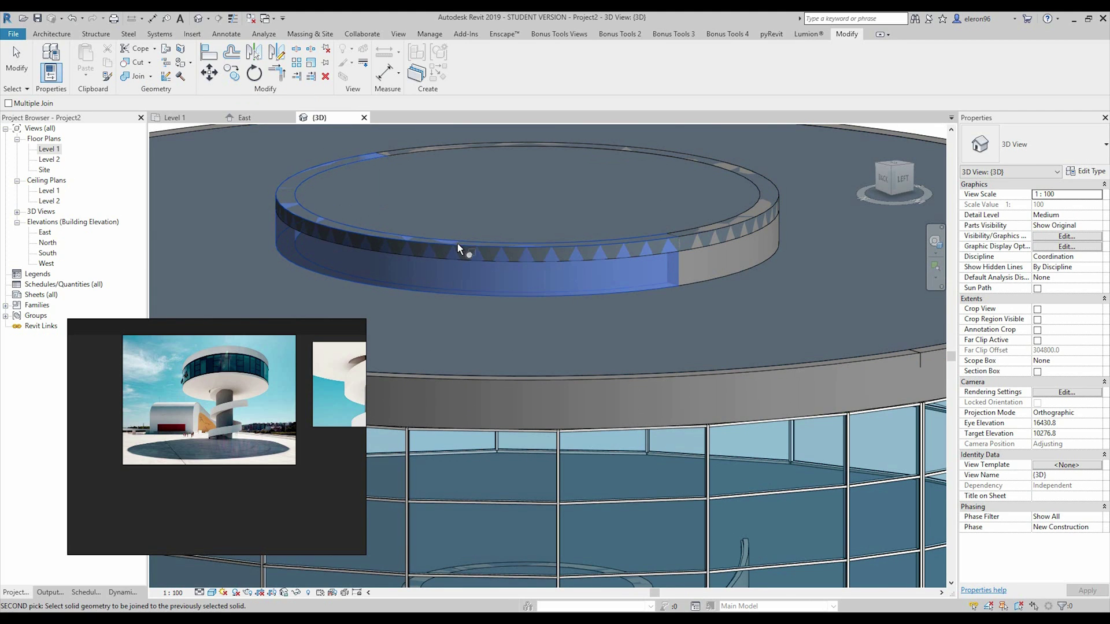
{"action": "left_click", "coordinate": [708, 235]}
{"action": "left_click", "coordinate": [209, 52]}
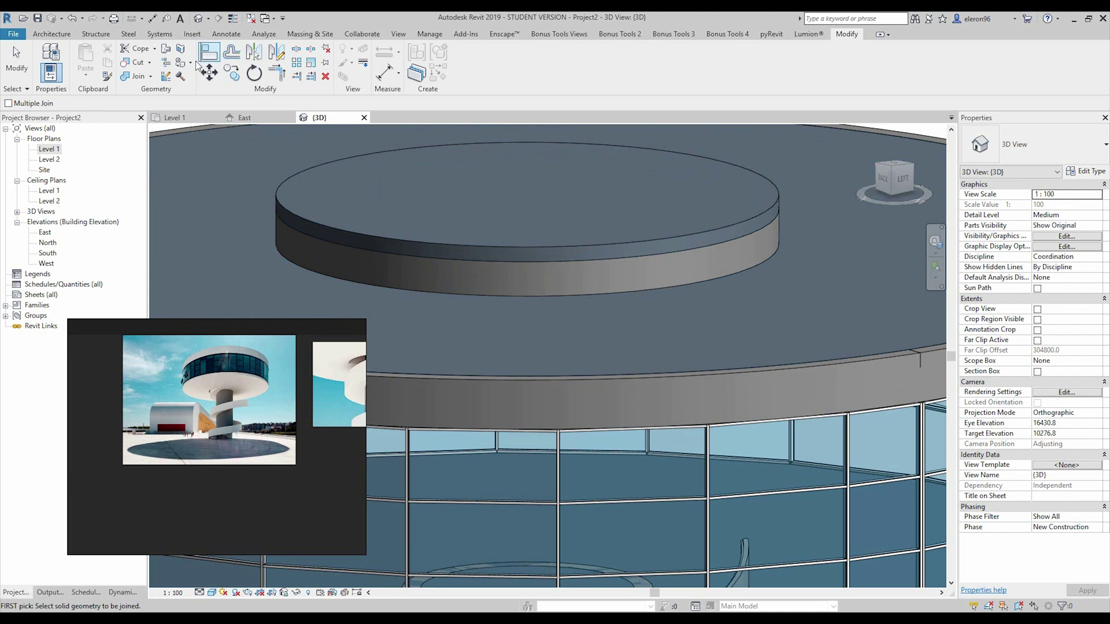
{"action": "left_click", "coordinate": [139, 76]}
{"action": "left_click", "coordinate": [152, 135]}
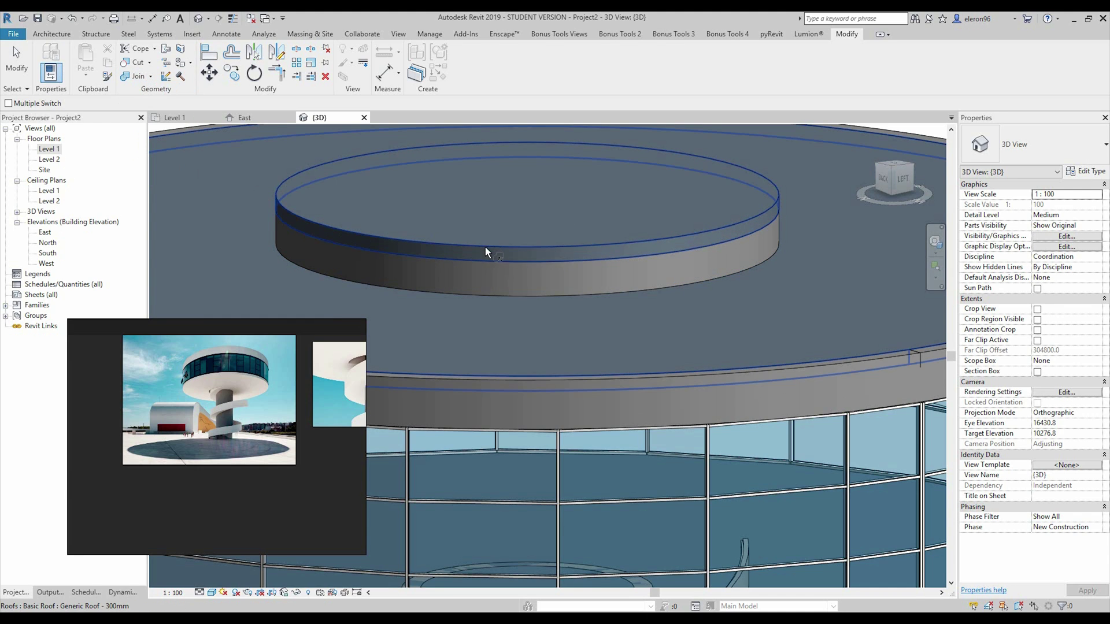
{"action": "left_click", "coordinate": [485, 252]}
{"action": "left_click", "coordinate": [530, 274]}
{"action": "left_click", "coordinate": [726, 246]}
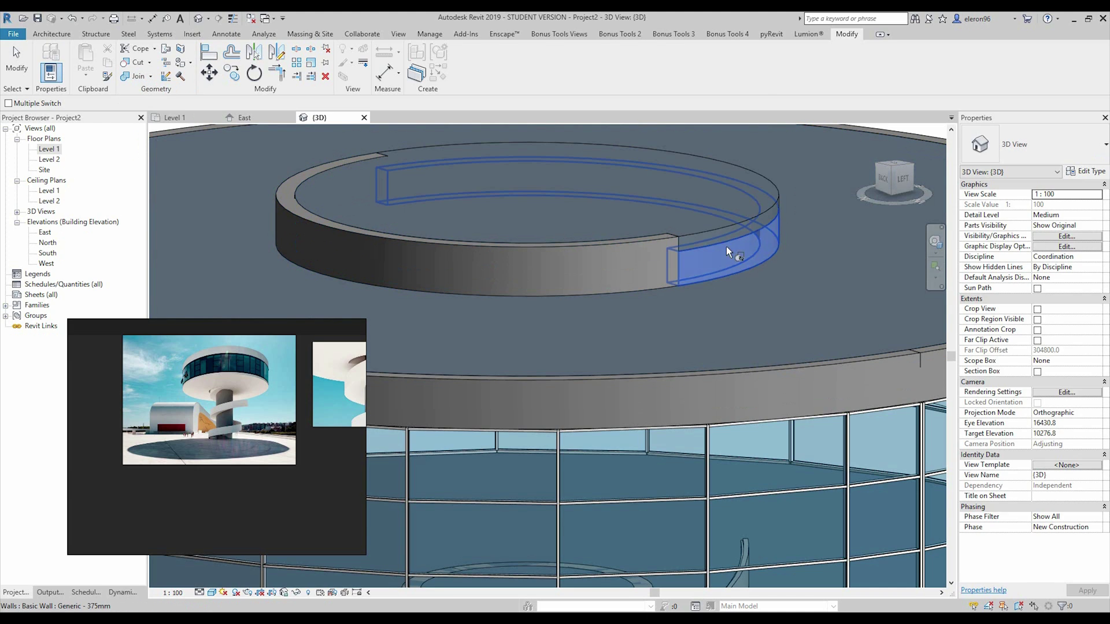
{"action": "scroll", "coordinate": [723, 232], "scroll_direction": "down", "scroll_amount": 4}
{"action": "middle_click_drag", "start_coordinate": [702, 334], "coordinate": [682, 321]}
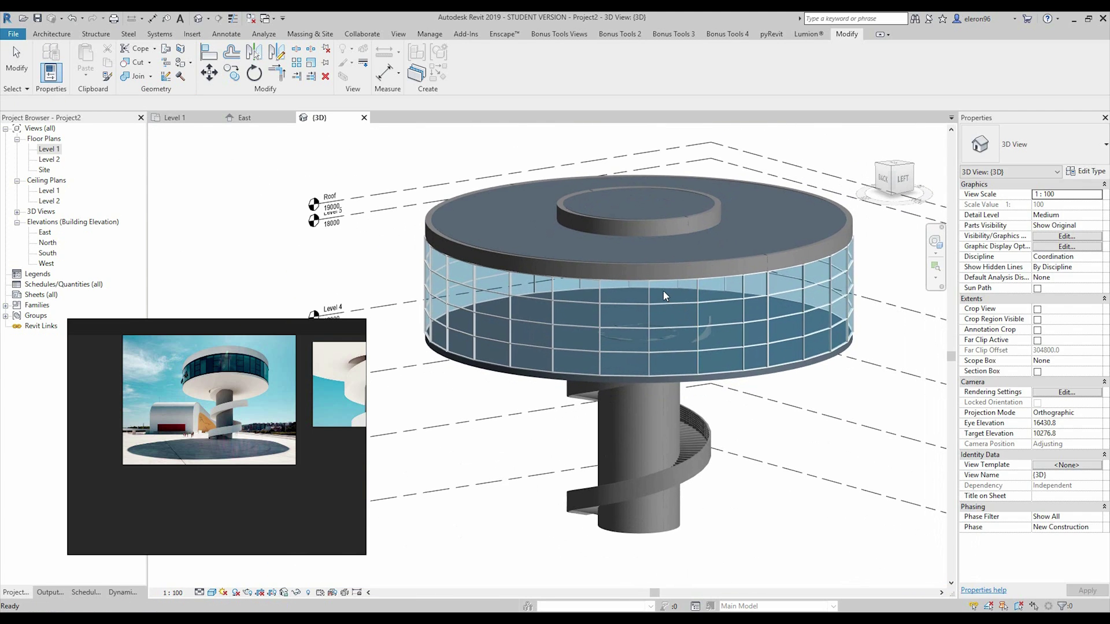
{"action": "key", "text": "Escape"}
Step: Use Join Geometry to join the central round column to the floor slab
{"action": "mouse_move", "coordinate": [796, 392]}
{"action": "middle_mouse_down", "text": "shift"}
{"action": "mouse_move", "coordinate": [607, 409]}
{"action": "mouse_move", "coordinate": [576, 360]}
{"action": "middle_mouse_up", "text": "shift"}
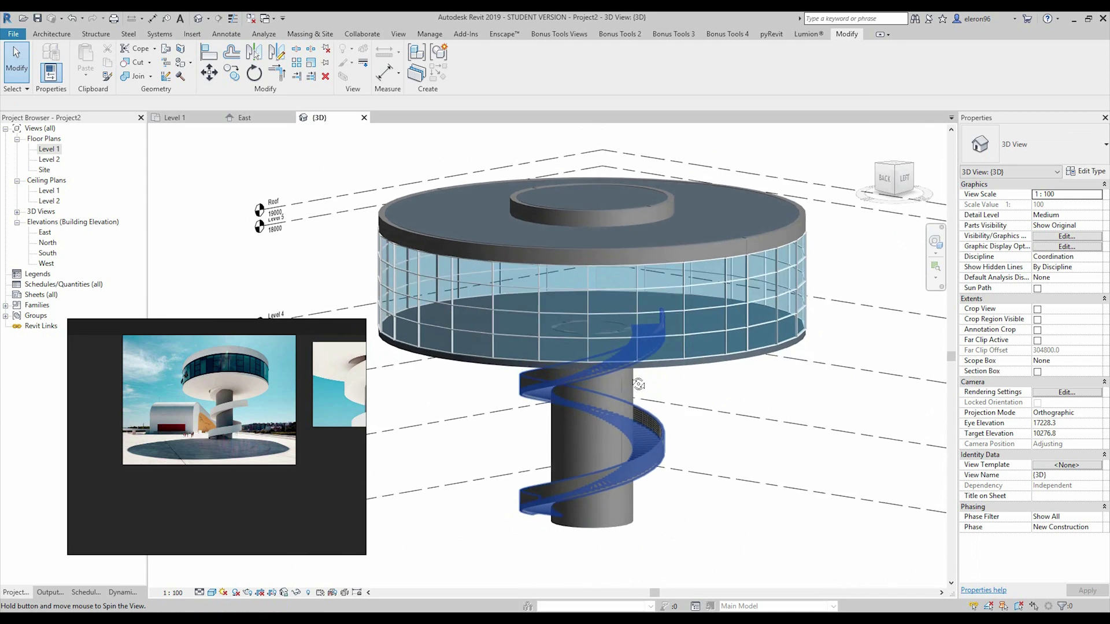
{"action": "scroll", "coordinate": [577, 360], "scroll_direction": "up", "scroll_amount": 5}
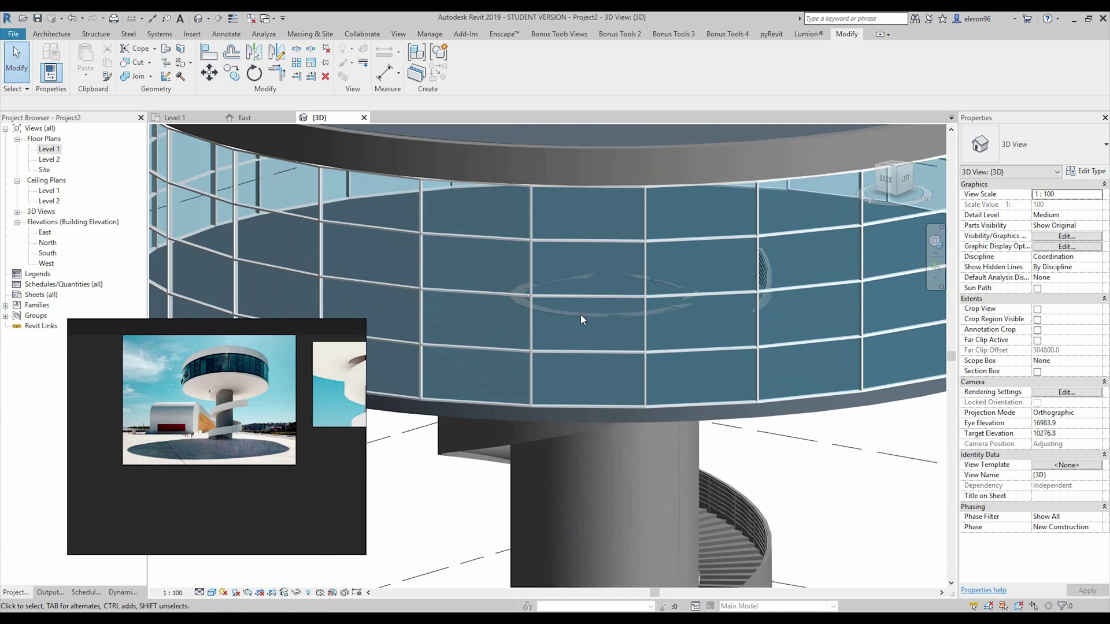
{"action": "scroll", "coordinate": [541, 315], "scroll_direction": "up", "scroll_amount": 1}
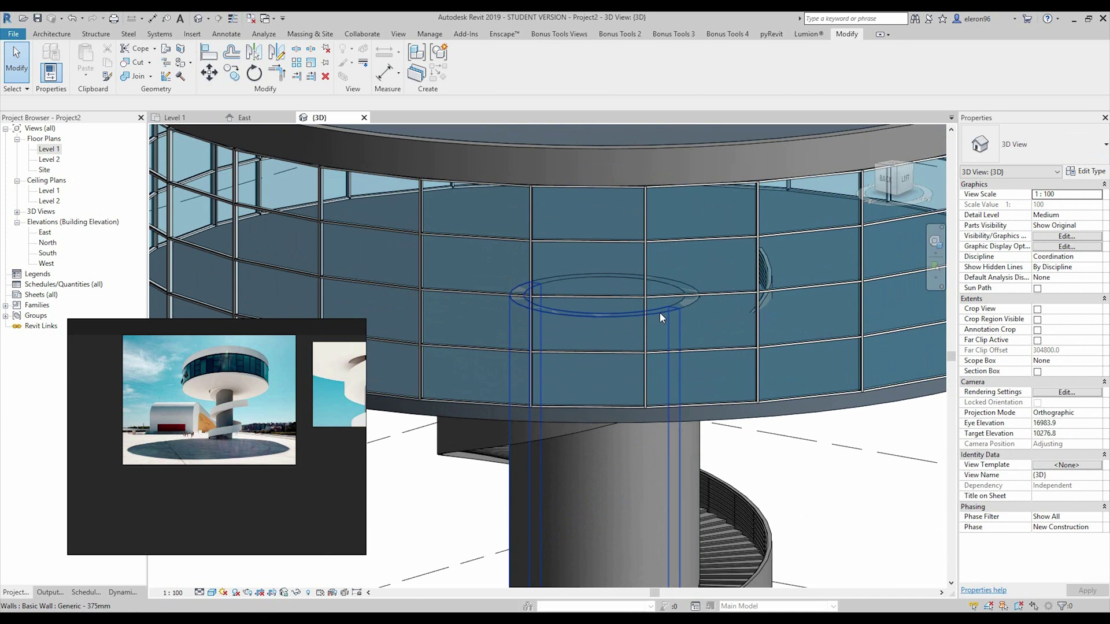
{"action": "left_click", "coordinate": [137, 77]}
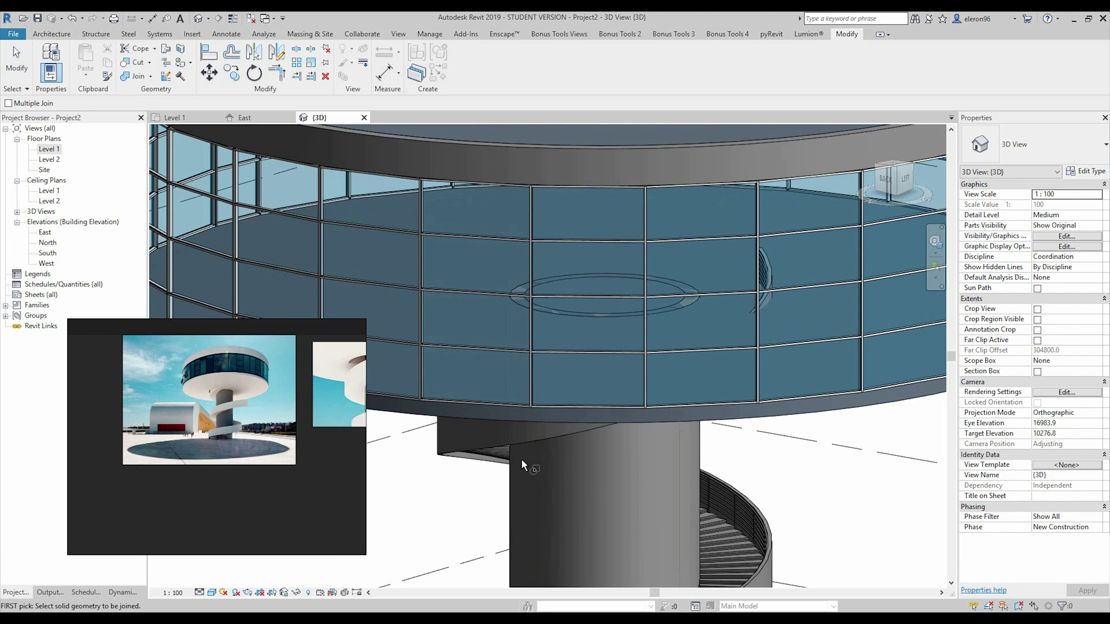
{"action": "left_click", "coordinate": [514, 460]}
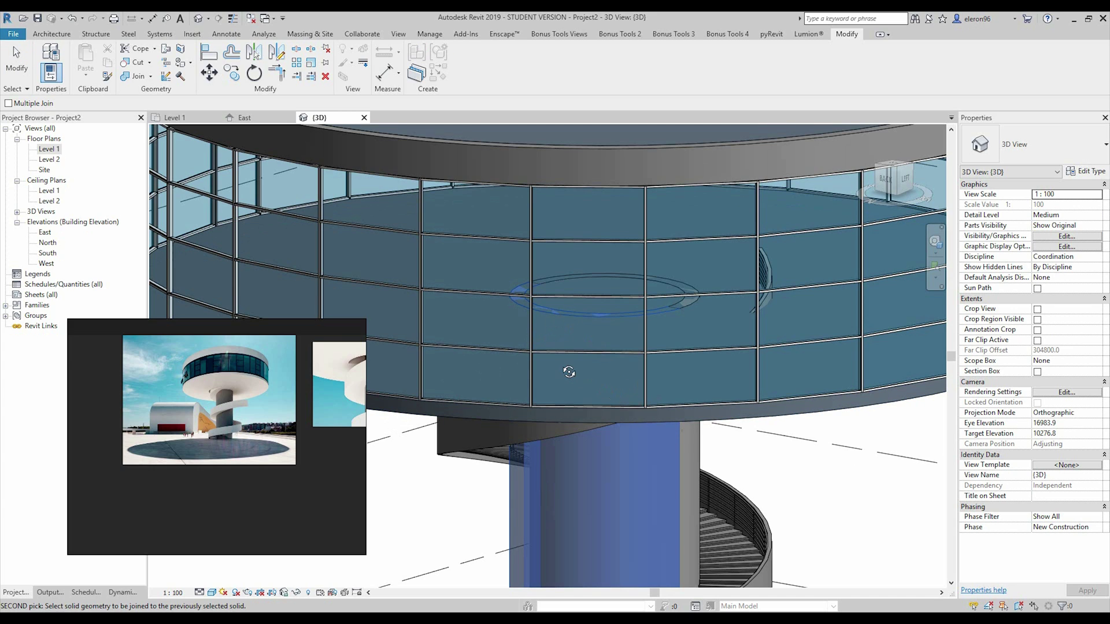
{"action": "middle_click_drag", "start_coordinate": [569, 371], "coordinate": [407, 342], "text": "shift"}
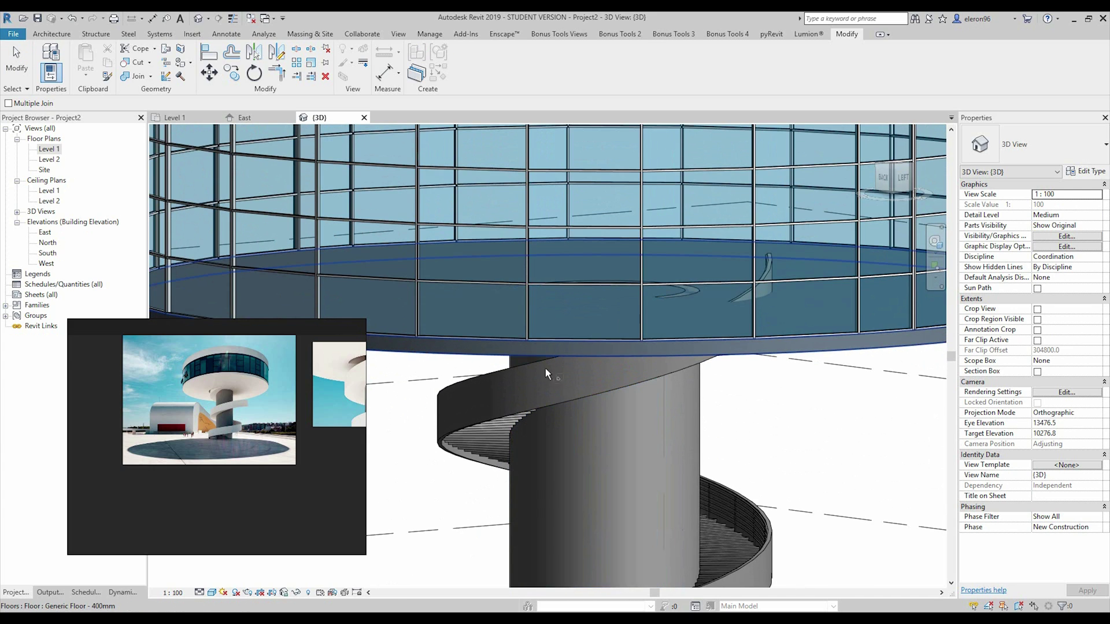
{"action": "left_click", "coordinate": [698, 383]}
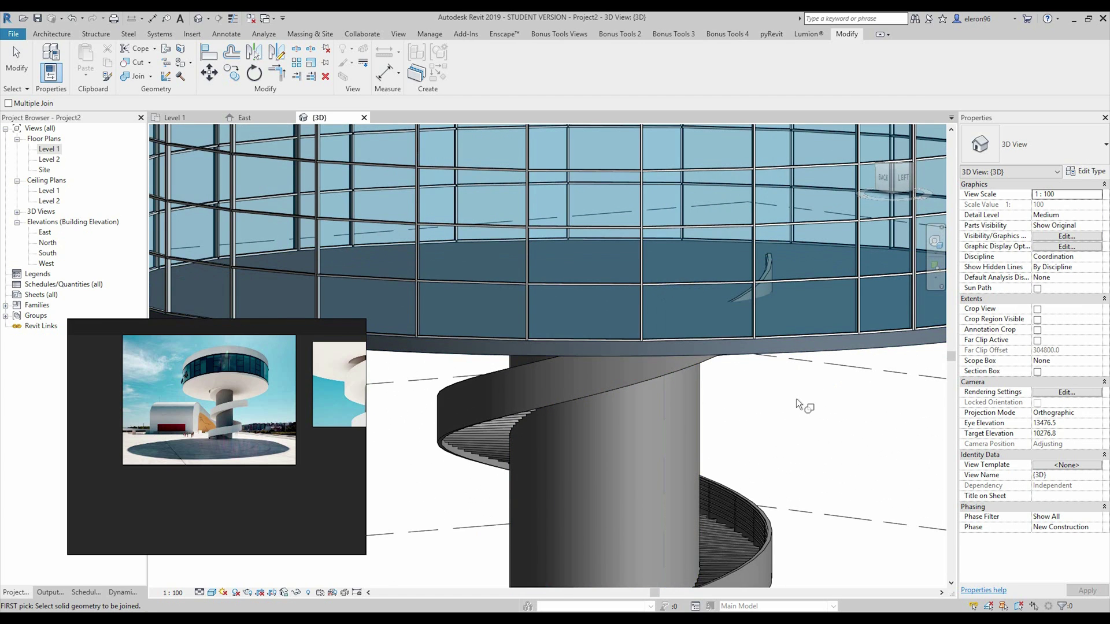
{"action": "scroll", "coordinate": [797, 399], "scroll_direction": "down", "scroll_amount": 5}
{"action": "middle_click_drag", "start_coordinate": [607, 364], "coordinate": [659, 338], "text": "shift"}
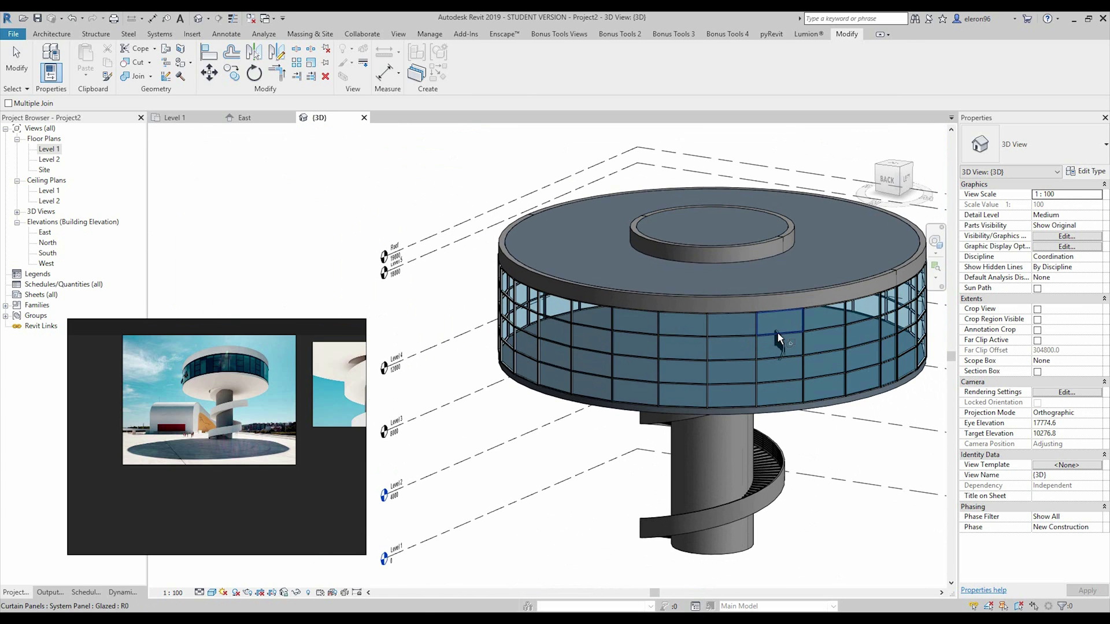
Step: Add a new floor plan view for Level 4 and open it
{"action": "key", "text": "Escape"}
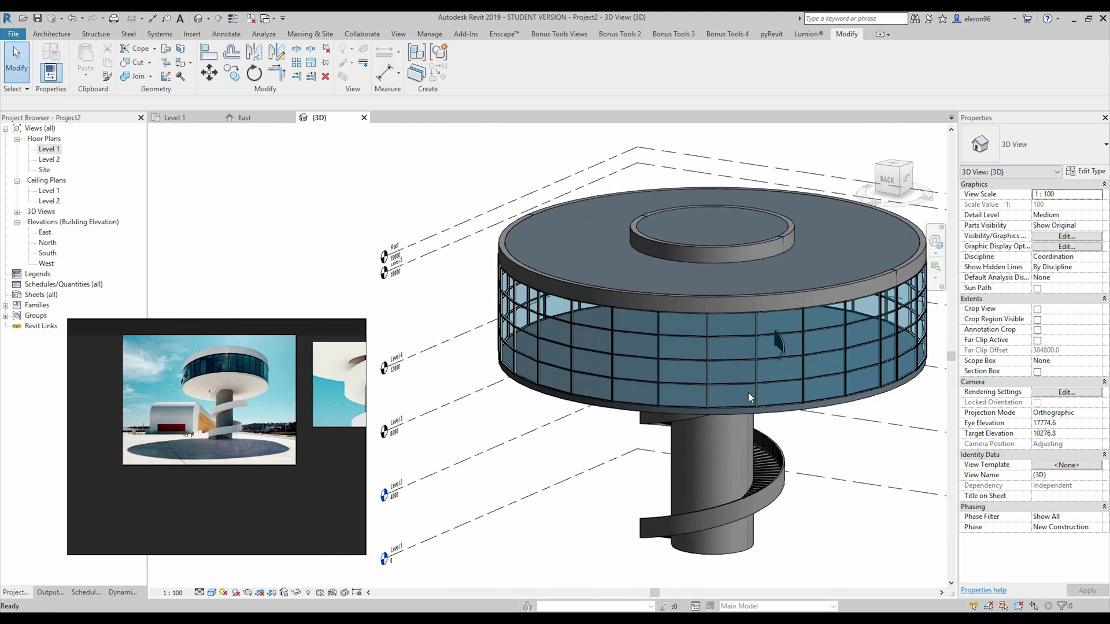
{"action": "left_click", "coordinate": [412, 364]}
{"action": "key", "text": "Escape"}
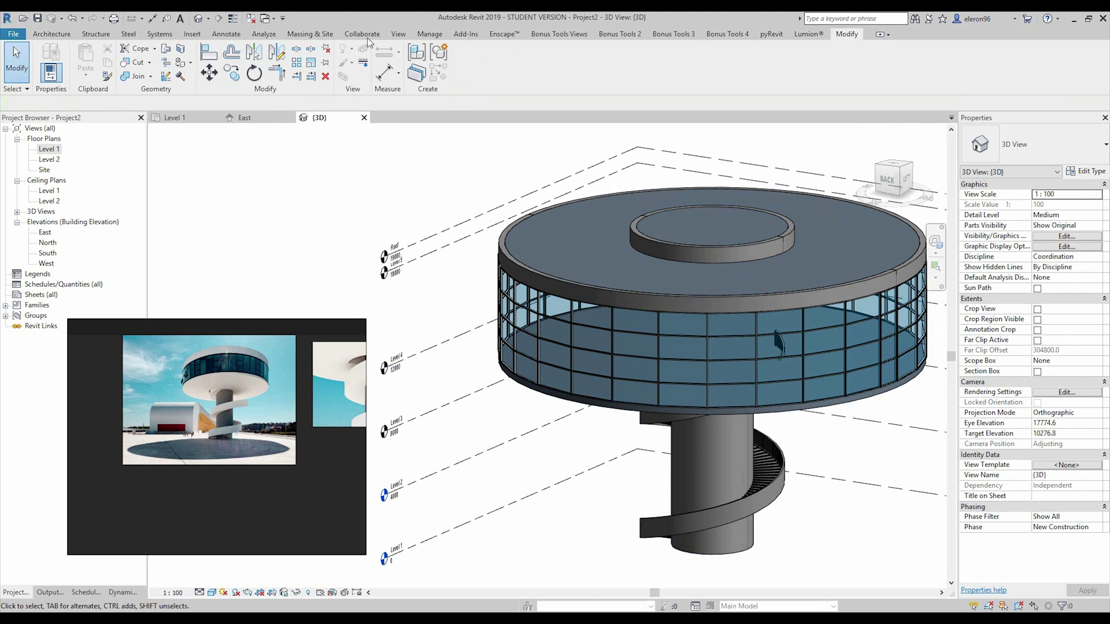
{"action": "left_click", "coordinate": [398, 34]}
{"action": "left_click", "coordinate": [451, 77]}
{"action": "left_click", "coordinate": [469, 94]}
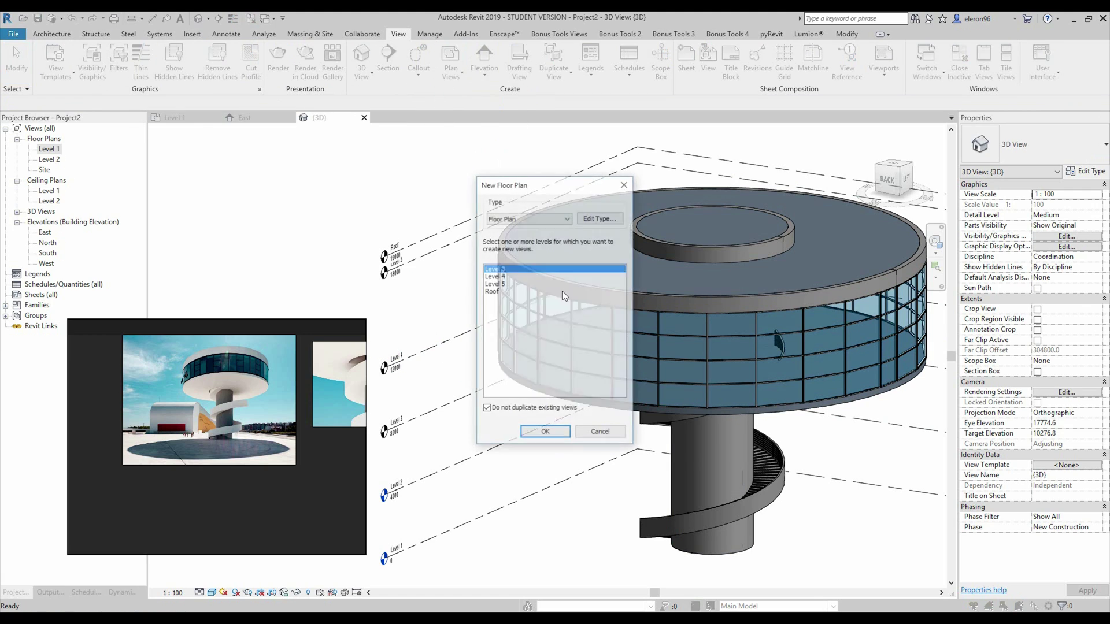
{"action": "left_click", "coordinate": [502, 277]}
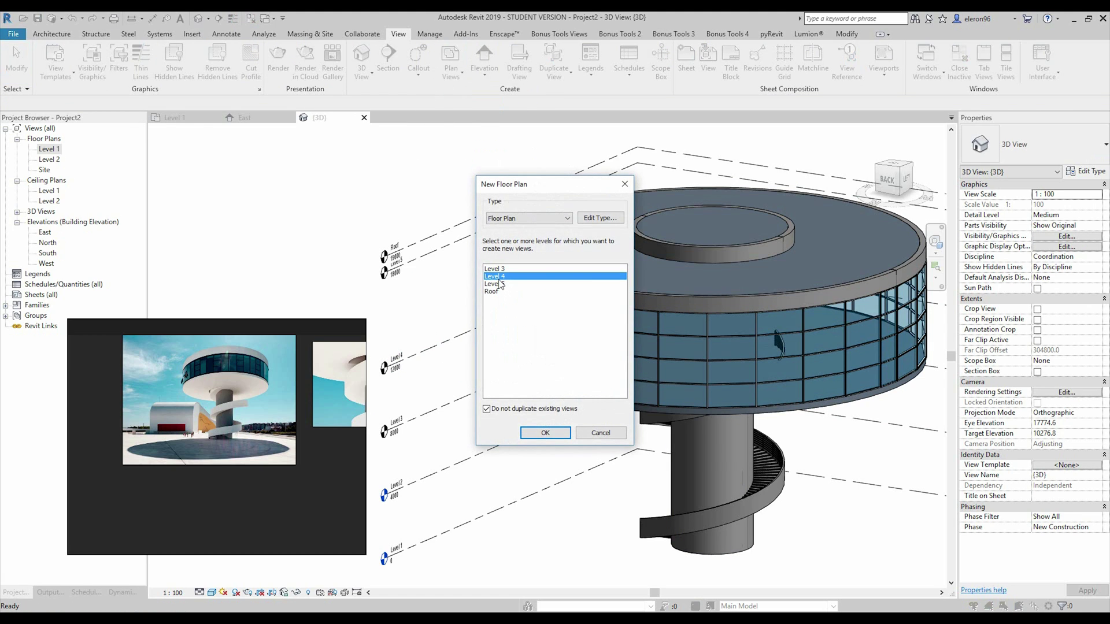
{"action": "left_click", "coordinate": [545, 433]}
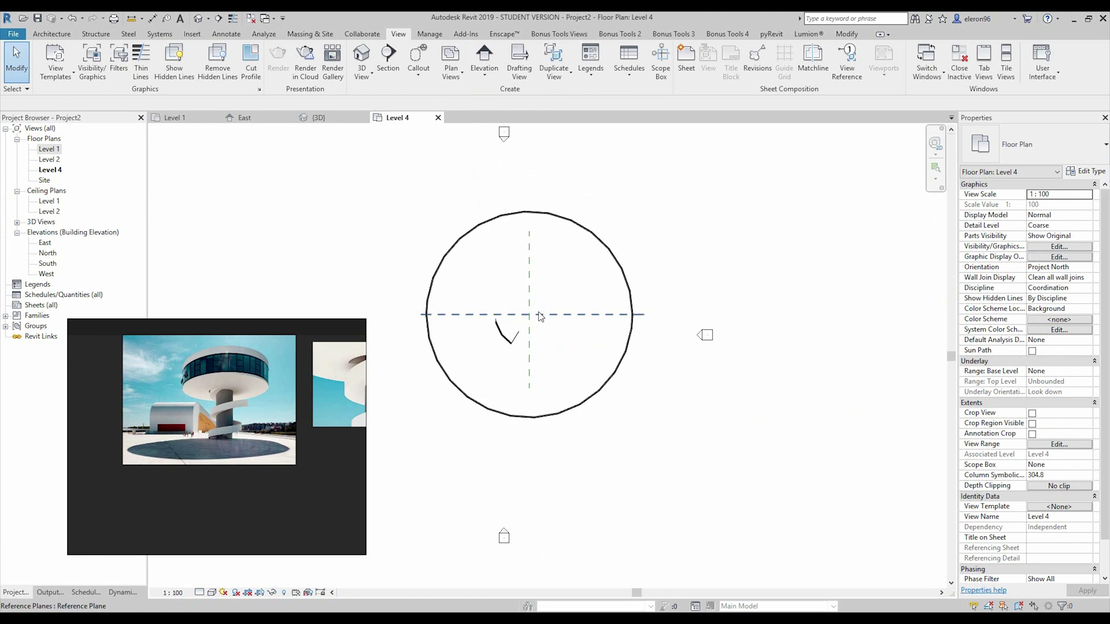
{"action": "scroll", "coordinate": [511, 319], "scroll_direction": "up", "scroll_amount": 3}
{"action": "scroll", "coordinate": [490, 333], "scroll_direction": "up", "scroll_amount": 2}
Step: Switch the Level 4 plan's visual style to Wireframe
{"action": "key", "text": "Escape"}
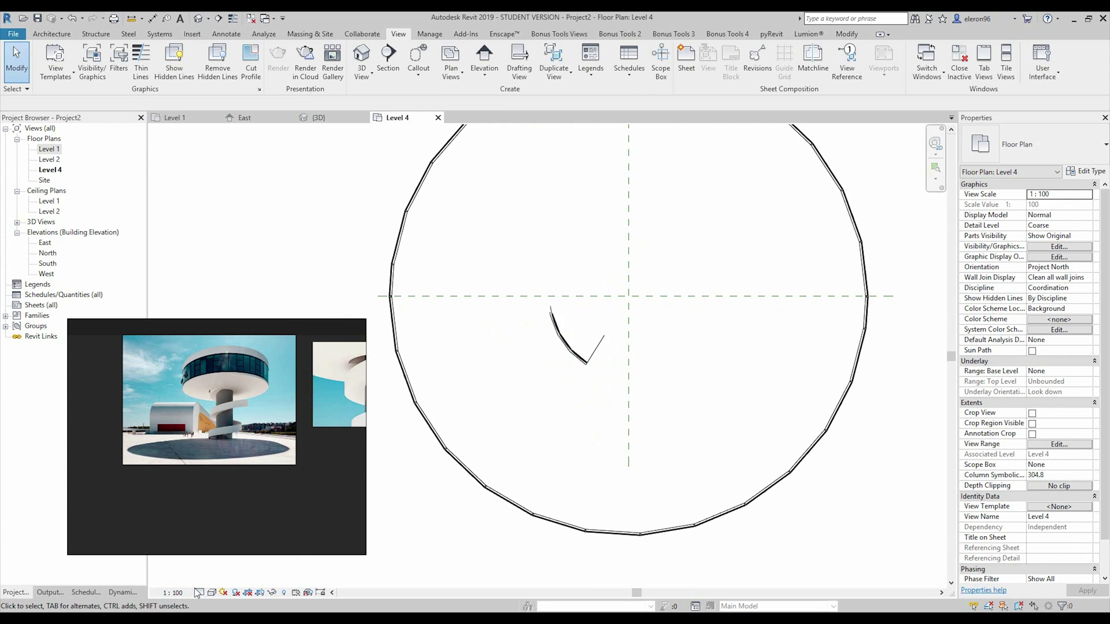
{"action": "left_click", "coordinate": [199, 592]}
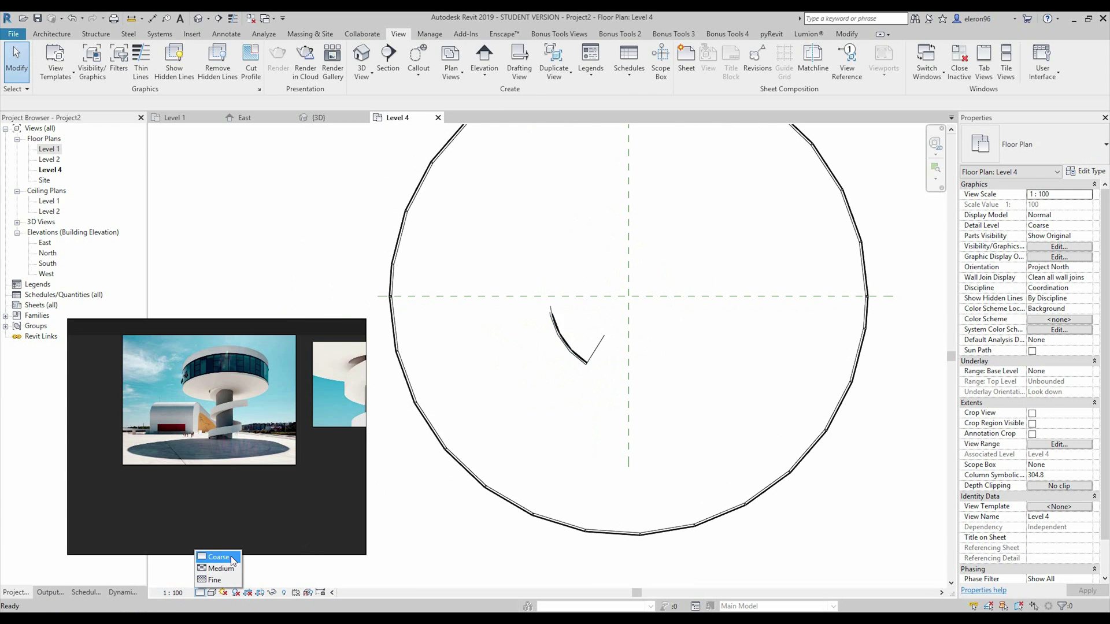
{"action": "left_click", "coordinate": [213, 593]}
{"action": "left_click", "coordinate": [248, 518]}
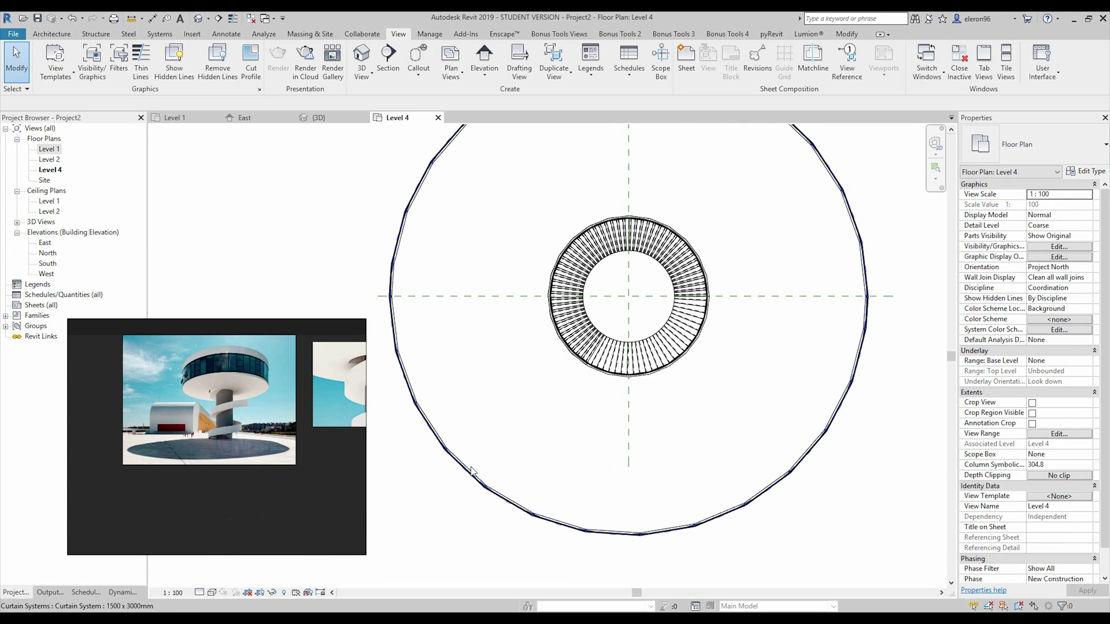
Step: Select everything, filter the selection to Floors only, and edit the floor's boundary
{"action": "key", "text": "Tab"}
{"action": "left_click_drag", "start_coordinate": [883, 332], "coordinate": [855, 382]}
{"action": "scroll", "coordinate": [764, 364], "scroll_direction": "down", "scroll_amount": 2}
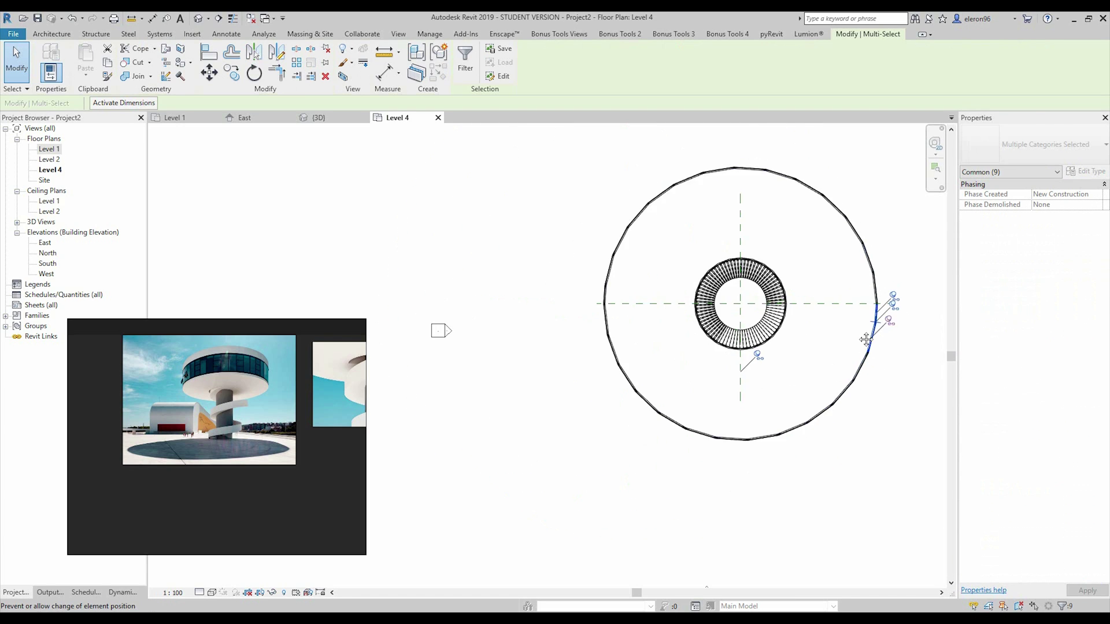
{"action": "left_click_drag", "start_coordinate": [465, 183], "coordinate": [786, 555]}
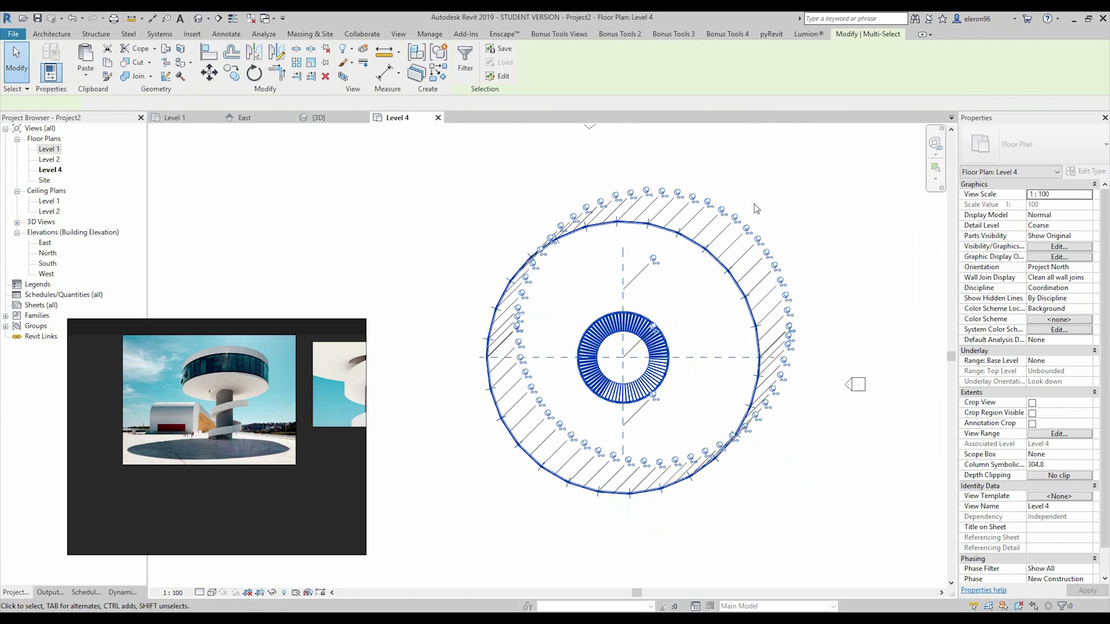
{"action": "left_click", "coordinate": [465, 61]}
{"action": "left_click", "coordinate": [629, 260]}
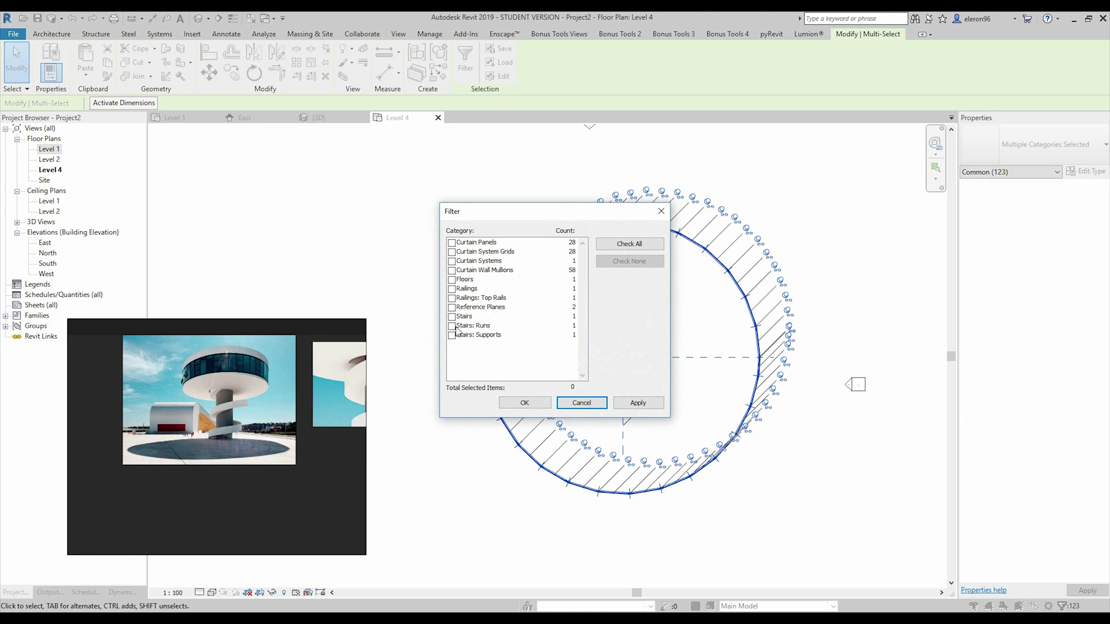
{"action": "left_click", "coordinate": [451, 280]}
{"action": "left_click", "coordinate": [525, 403]}
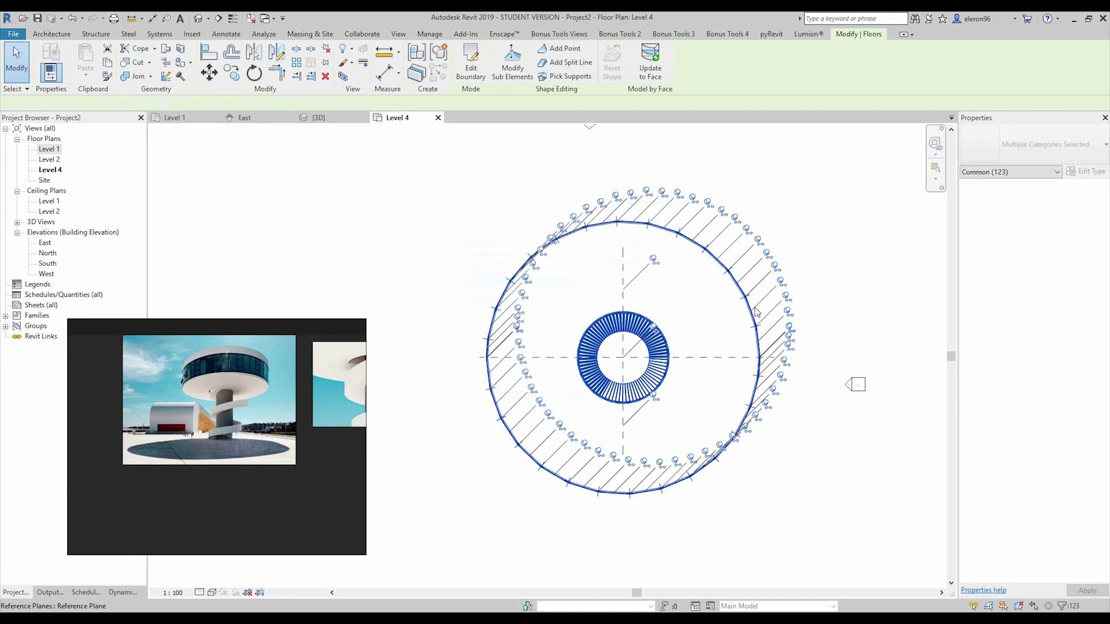
{"action": "left_click", "coordinate": [473, 70]}
{"action": "scroll", "coordinate": [624, 347], "scroll_direction": "up", "scroll_amount": 5}
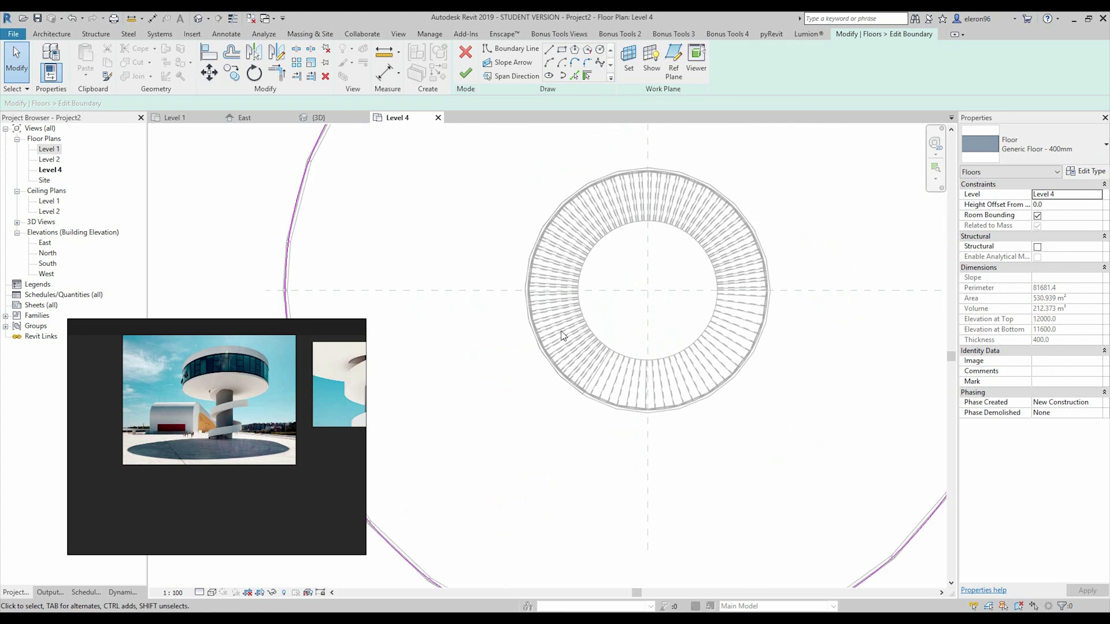
{"action": "scroll", "coordinate": [599, 346], "scroll_direction": "up", "scroll_amount": 4}
{"action": "scroll", "coordinate": [583, 349], "scroll_direction": "down", "scroll_amount": 4}
Step: Change the sketch view's visual style to Hidden Line
{"action": "left_click", "coordinate": [213, 592]}
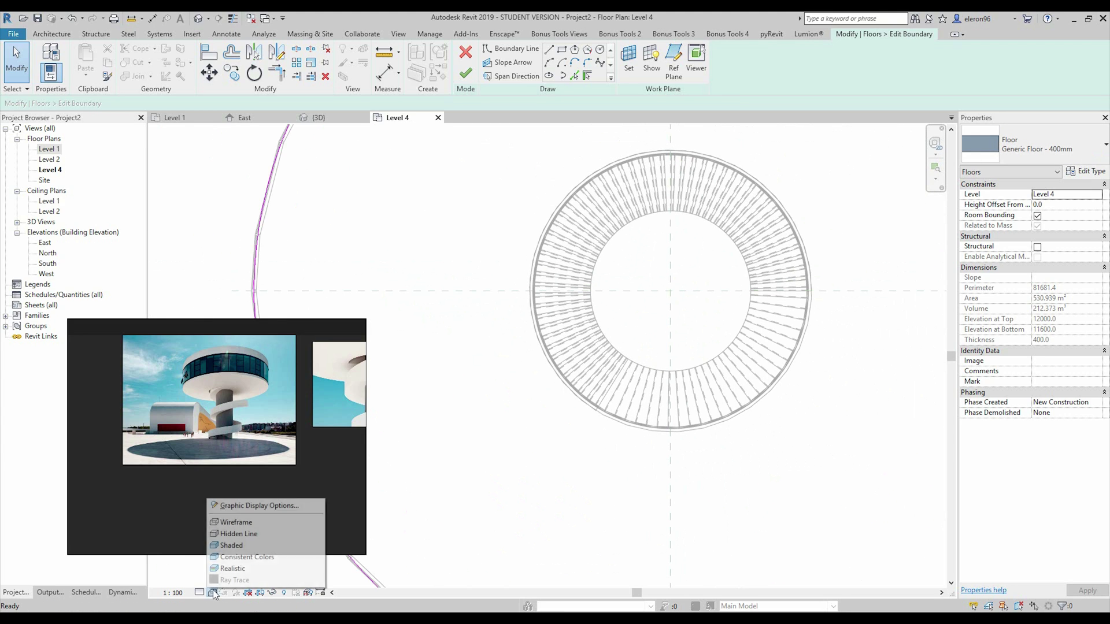
{"action": "left_click", "coordinate": [239, 533]}
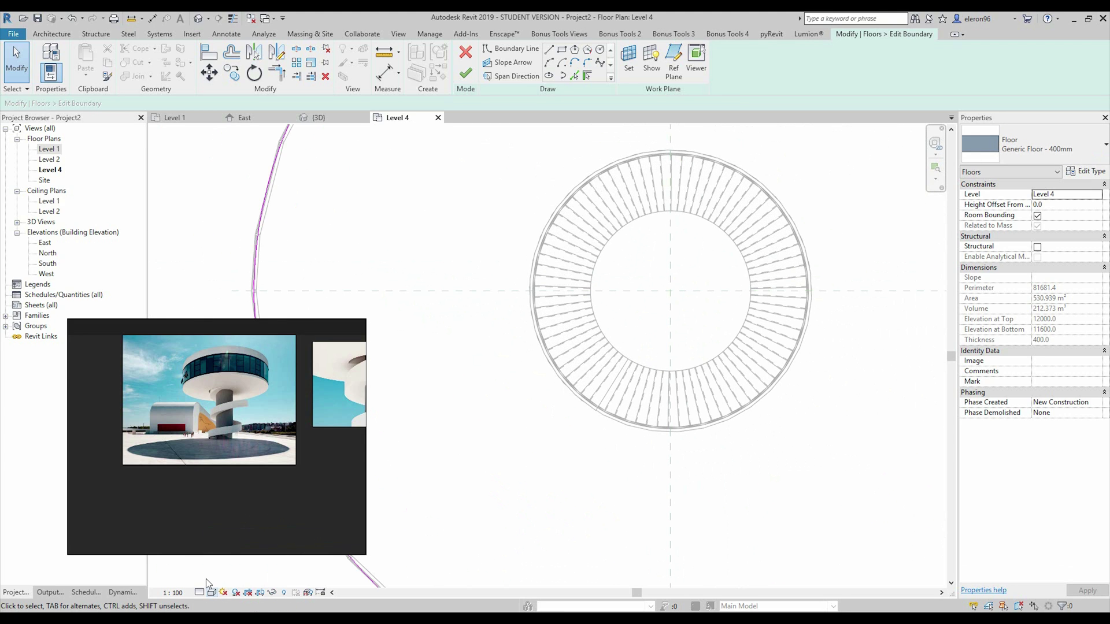
{"action": "left_click", "coordinate": [212, 592]}
{"action": "left_click", "coordinate": [261, 535]}
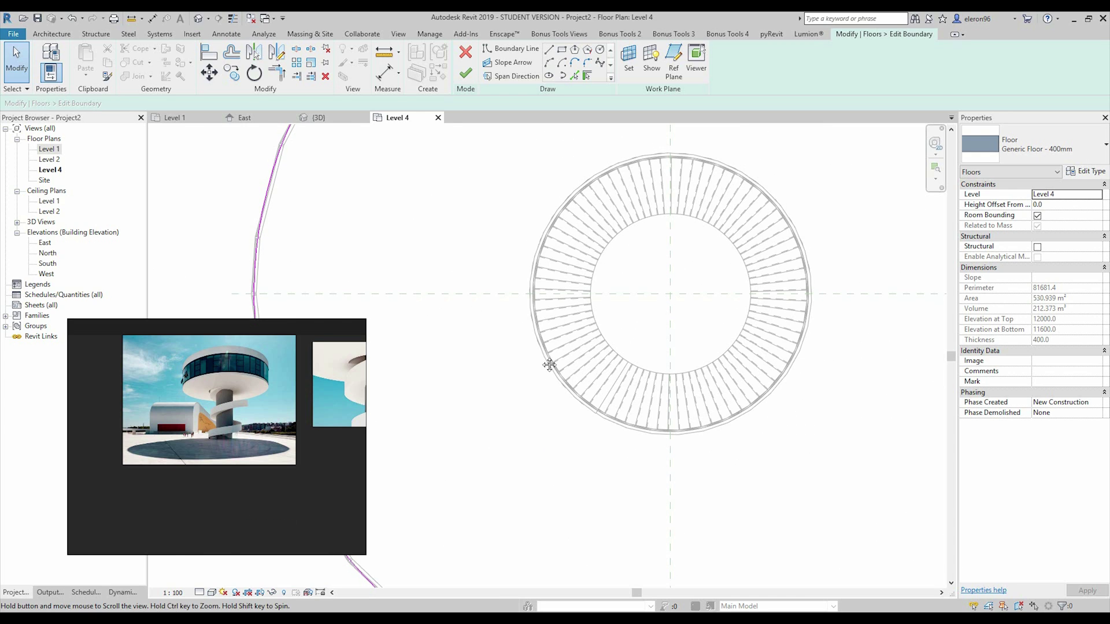
{"action": "scroll", "coordinate": [590, 214], "scroll_direction": "up", "scroll_amount": 2}
Step: Pick two spiral stair edges as new floor boundary lines
{"action": "left_click", "coordinate": [573, 77]}
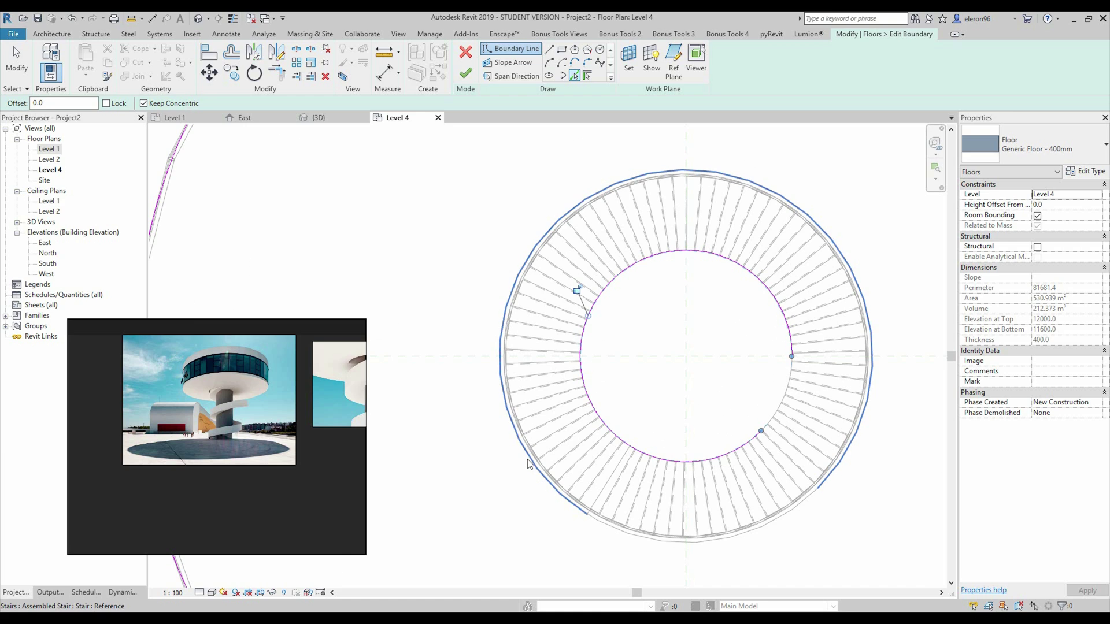
{"action": "left_click", "coordinate": [602, 489]}
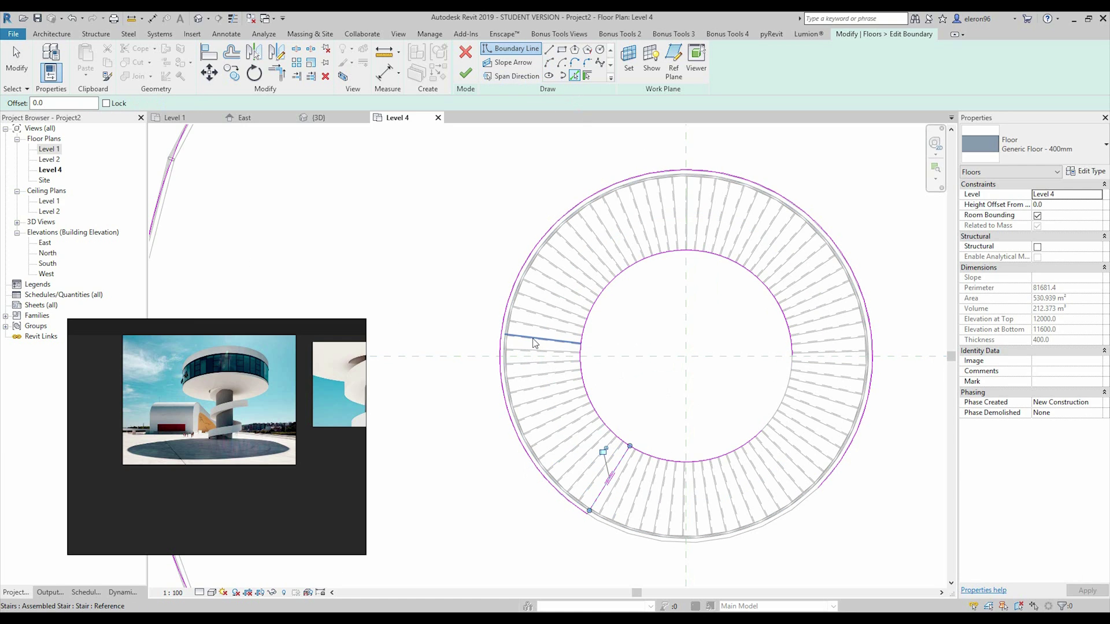
{"action": "left_click", "coordinate": [535, 344]}
{"action": "key", "text": "Escape"}
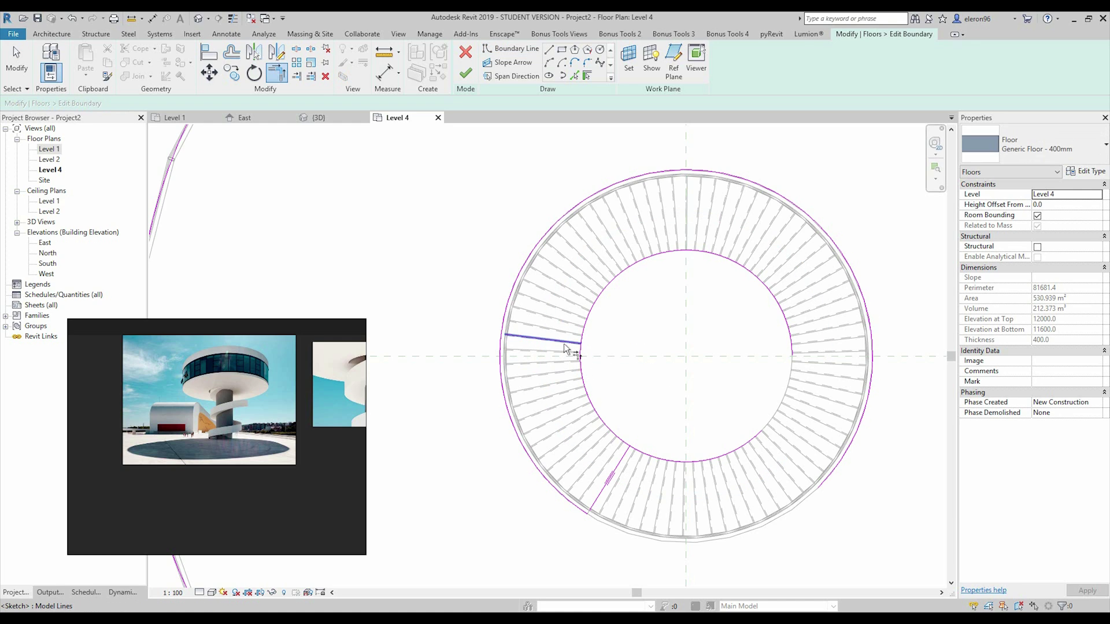
Step: Trim the radial and diagonal boundary lines to a corner, then finish the floor edit
{"action": "left_click", "coordinate": [545, 345]}
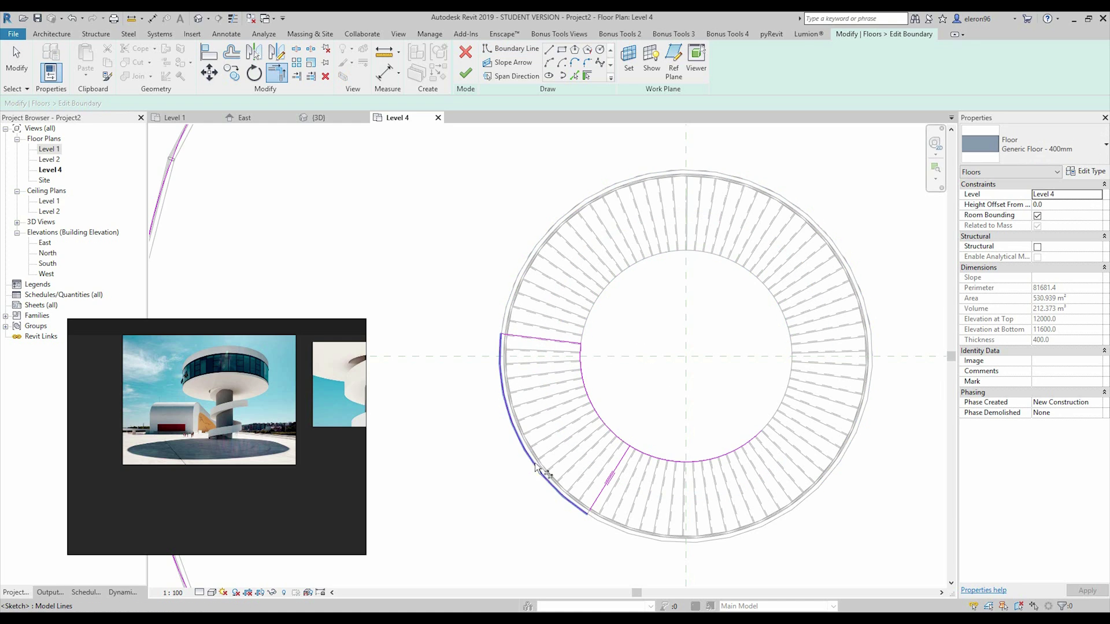
{"action": "left_click", "coordinate": [595, 505]}
{"action": "key", "text": "t+r"}
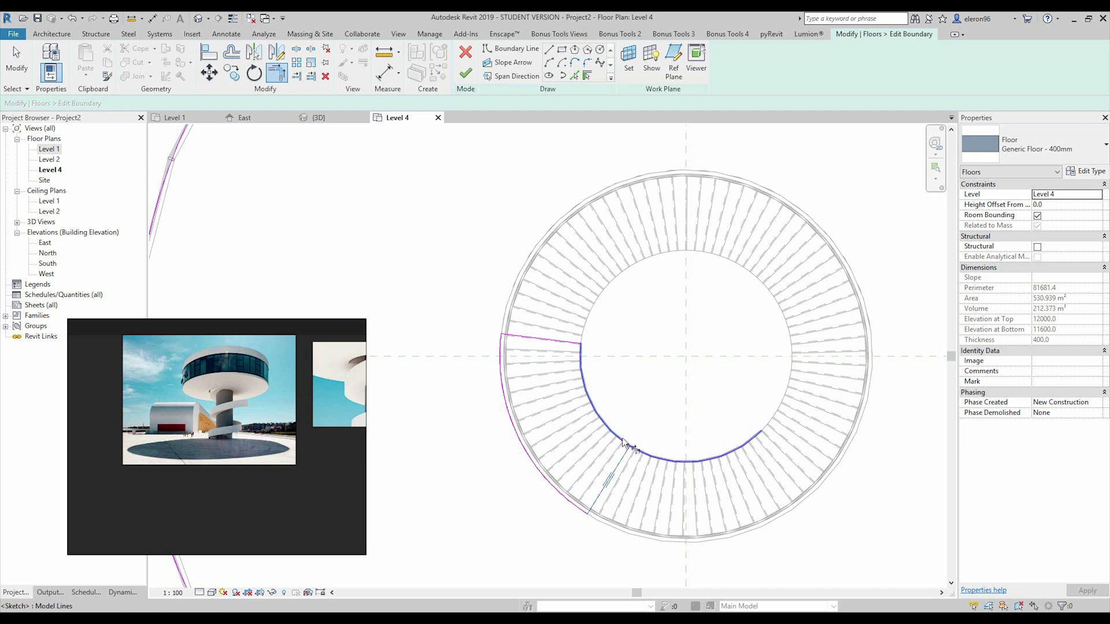
{"action": "left_click", "coordinate": [465, 62]}
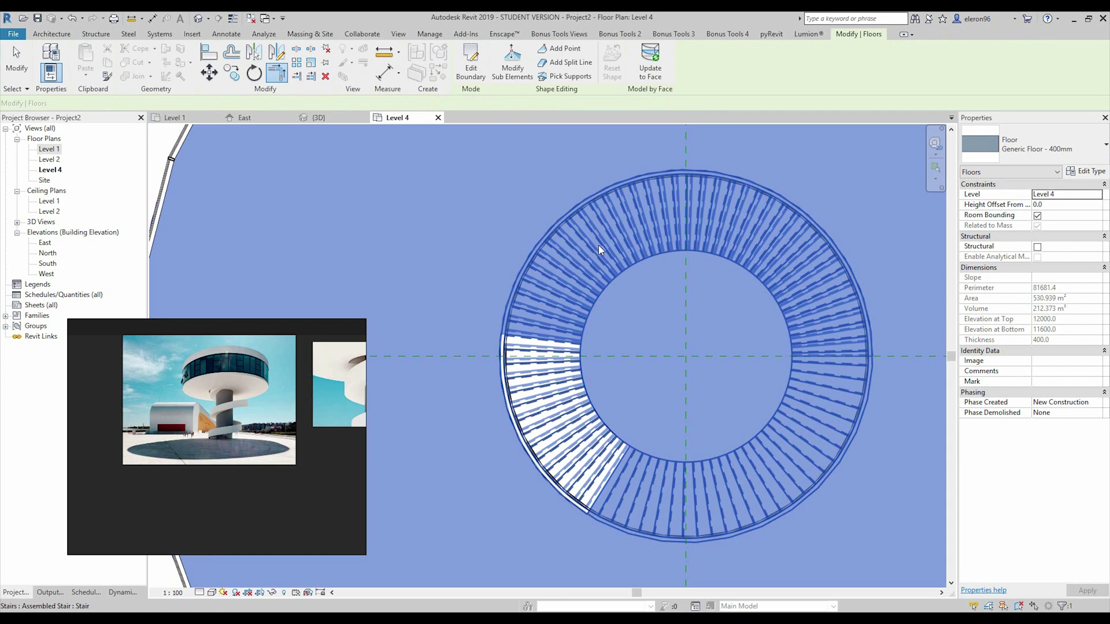
{"action": "left_click", "coordinate": [643, 385]}
{"action": "scroll", "coordinate": [643, 386], "scroll_direction": "down", "scroll_amount": 3}
{"action": "scroll", "coordinate": [607, 373], "scroll_direction": "down", "scroll_amount": 2}
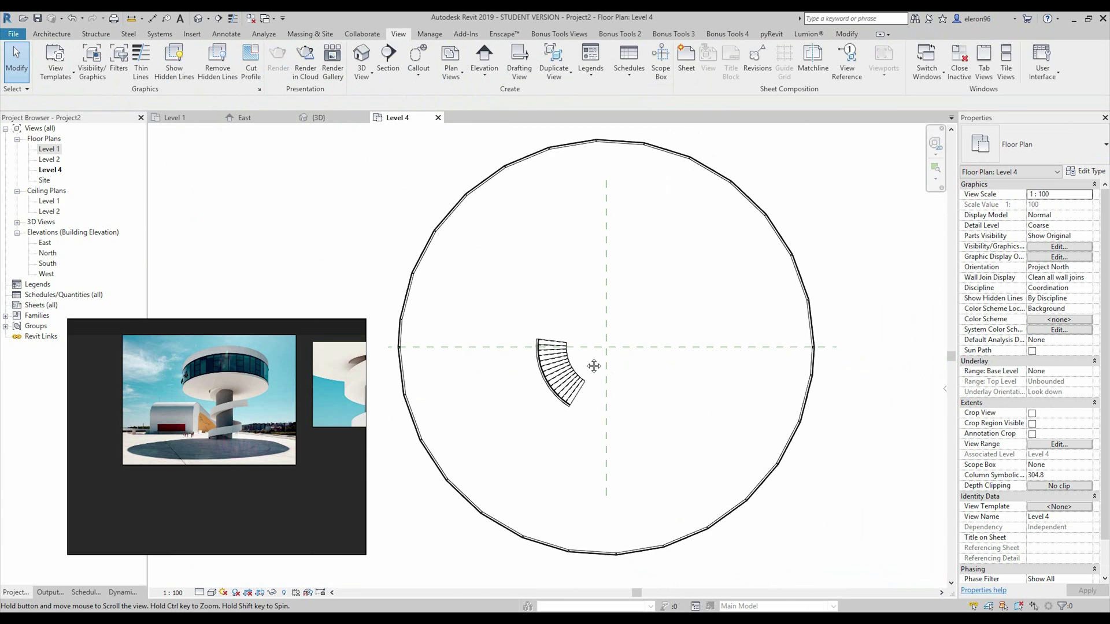
{"action": "left_click", "coordinate": [564, 401]}
{"action": "scroll", "coordinate": [560, 417], "scroll_direction": "up", "scroll_amount": 3}
{"action": "key", "text": "Delete"}
{"action": "scroll", "coordinate": [560, 417], "scroll_direction": "up", "scroll_amount": 1}
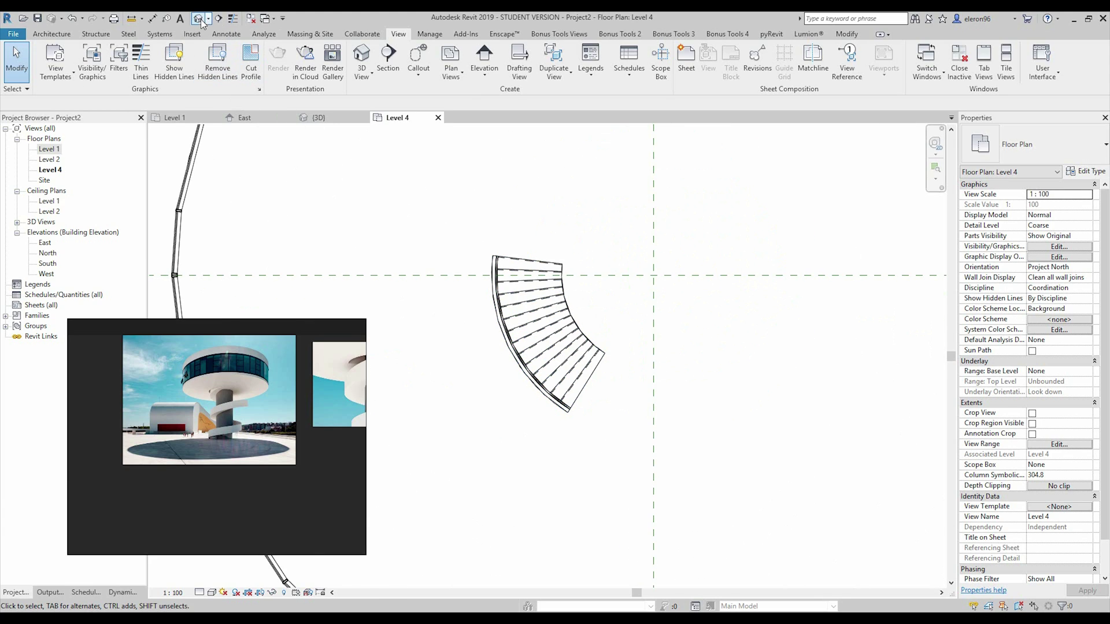
{"action": "left_click", "coordinate": [201, 20]}
{"action": "mouse_move", "coordinate": [555, 364]}
{"action": "middle_mouse_down", "text": "shift"}
{"action": "mouse_move", "coordinate": [507, 386]}
{"action": "mouse_move", "coordinate": [556, 468]}
{"action": "mouse_move", "coordinate": [701, 422]}
{"action": "middle_mouse_up", "text": "shift"}
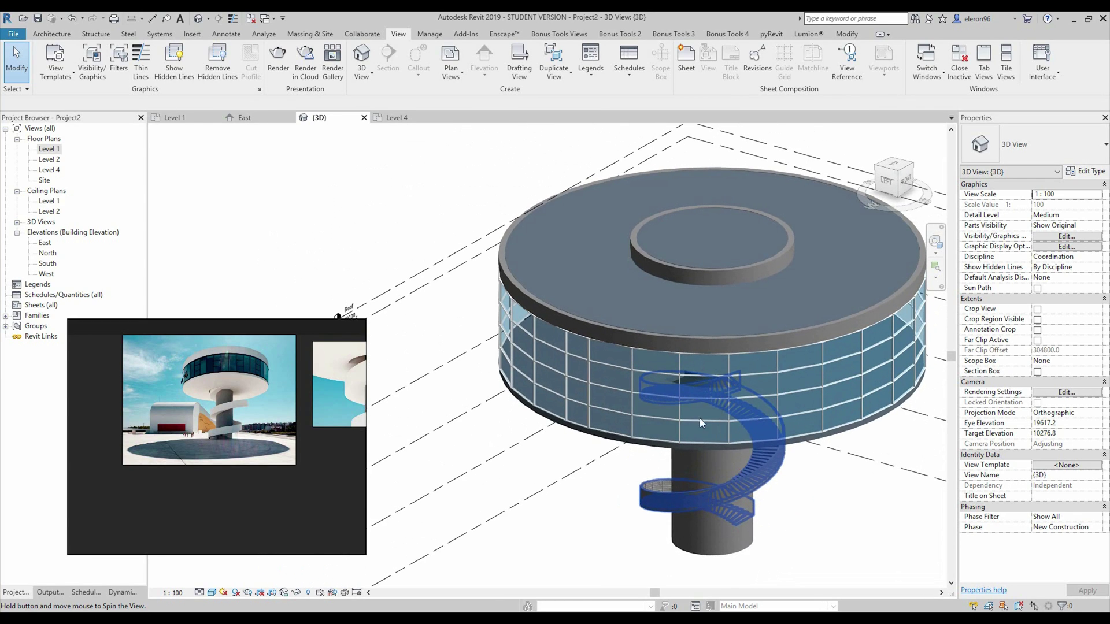
{"action": "key", "text": "Escape"}
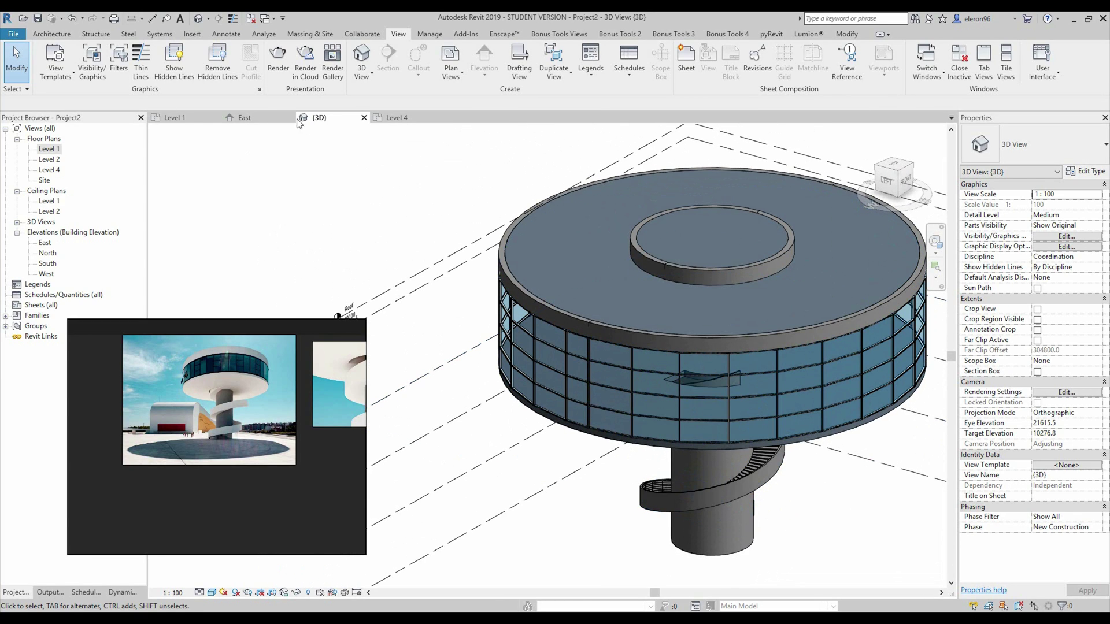
{"action": "left_click", "coordinate": [397, 117]}
{"action": "scroll", "coordinate": [538, 245], "scroll_direction": "up", "scroll_amount": 4}
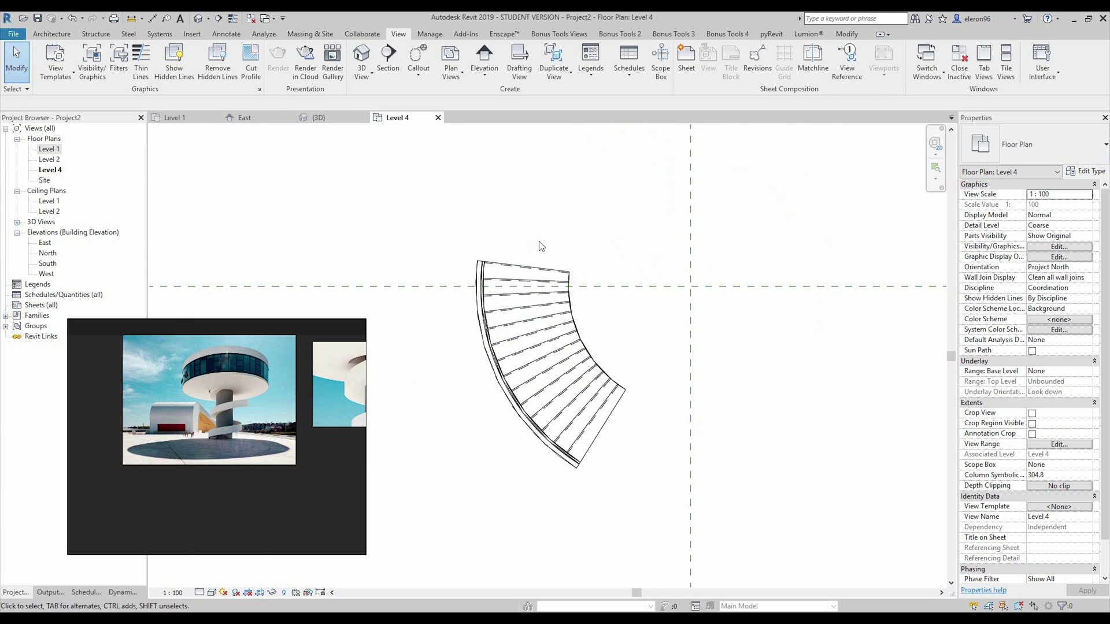
Step: Widen the floor opening by swinging its top radial edge further around, then view in 3D
{"action": "double_click", "coordinate": [487, 268]}
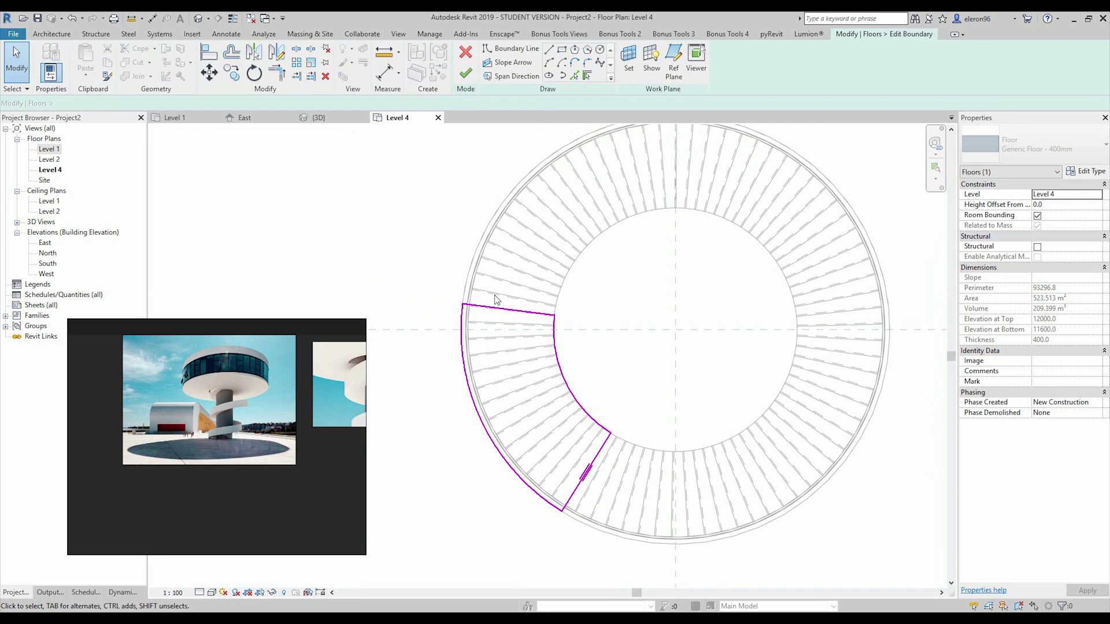
{"action": "left_click_drag", "start_coordinate": [496, 305], "coordinate": [573, 208]}
{"action": "left_click", "coordinate": [714, 191]}
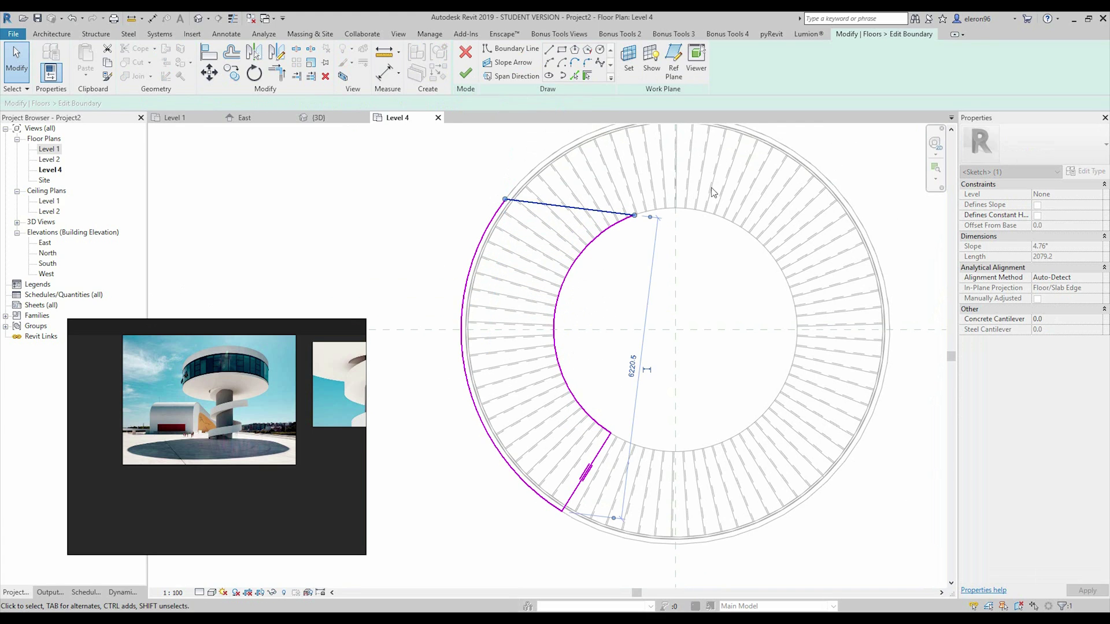
{"action": "left_click_drag", "start_coordinate": [549, 217], "coordinate": [558, 226]}
{"action": "left_click", "coordinate": [558, 226]}
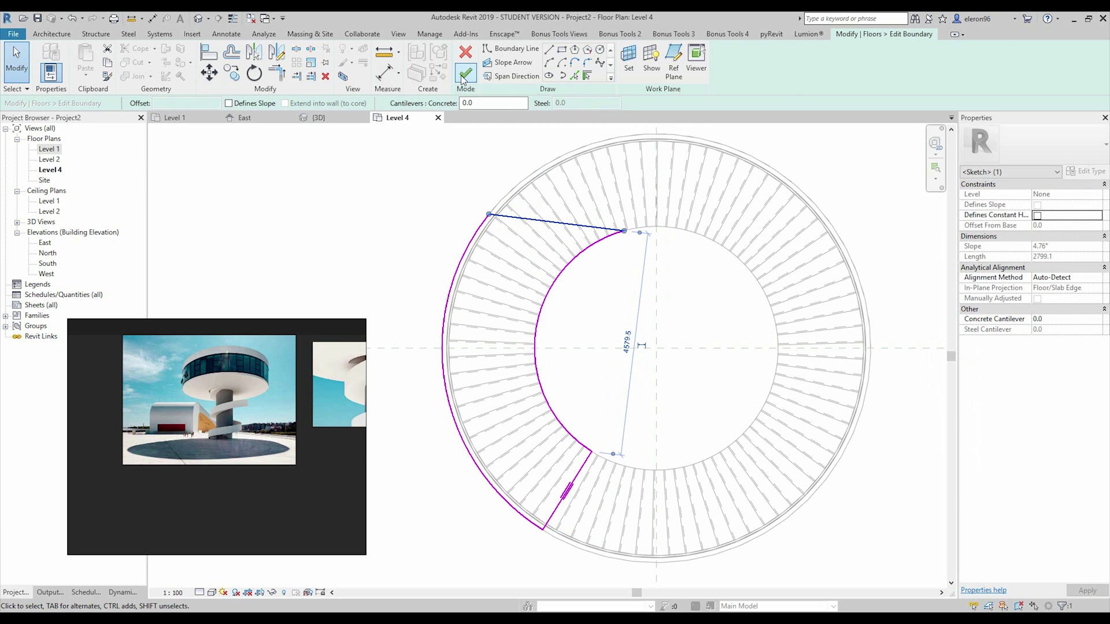
{"action": "left_click", "coordinate": [465, 74]}
{"action": "left_click", "coordinate": [322, 118]}
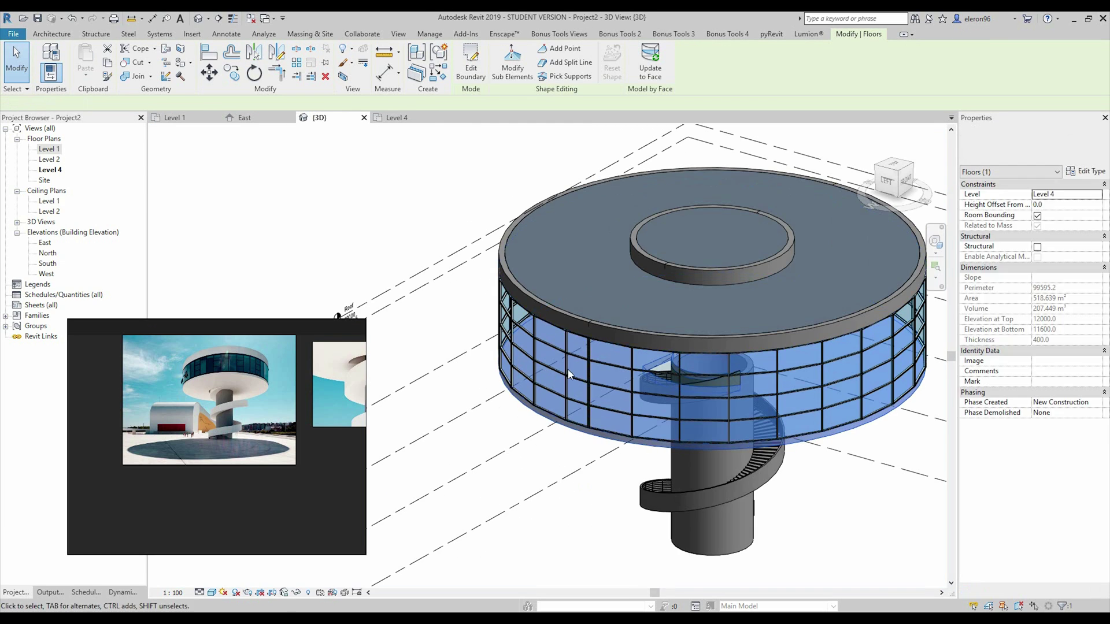
{"action": "middle_click_drag", "start_coordinate": [660, 347], "coordinate": [634, 373], "text": "shift"}
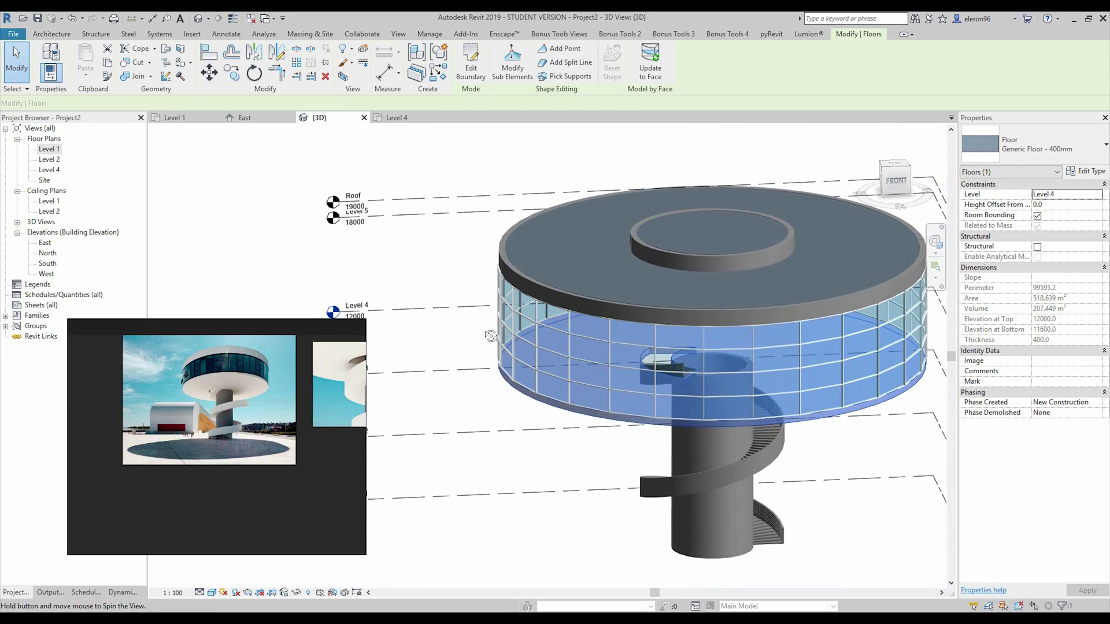
{"action": "left_click", "coordinate": [517, 466]}
{"action": "scroll", "coordinate": [520, 458], "scroll_direction": "down", "scroll_amount": 3}
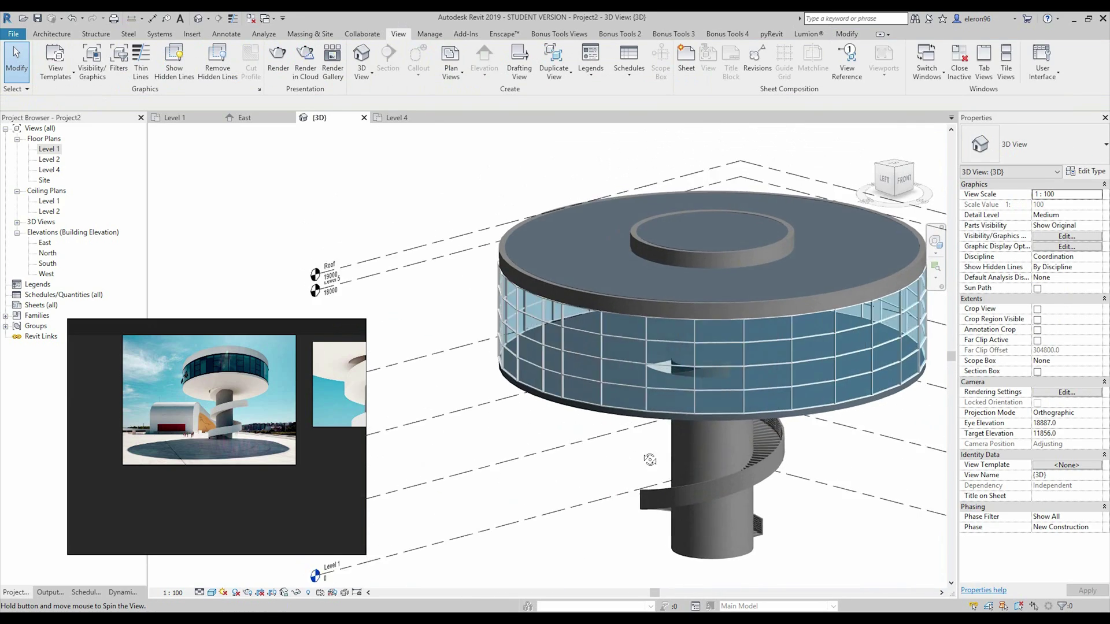
{"action": "mouse_move", "coordinate": [555, 468]}
{"action": "middle_mouse_down", "text": "shift"}
{"action": "mouse_move", "coordinate": [617, 478]}
{"action": "mouse_move", "coordinate": [638, 443]}
{"action": "middle_mouse_up", "text": "shift"}
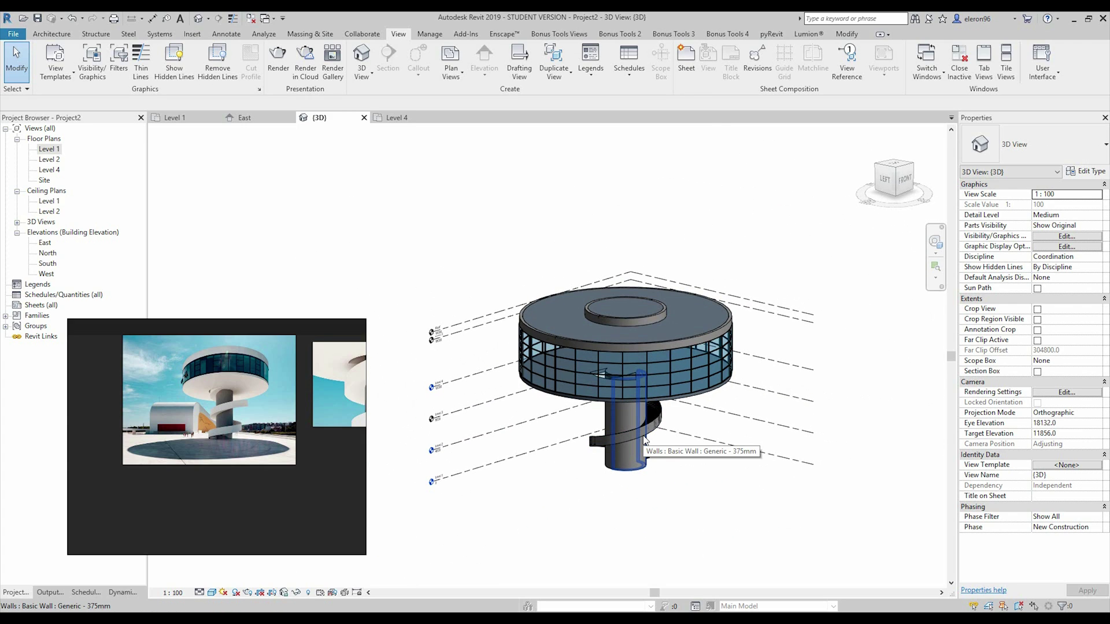
{"action": "scroll", "coordinate": [327, 459], "scroll_direction": "up", "scroll_amount": 2}
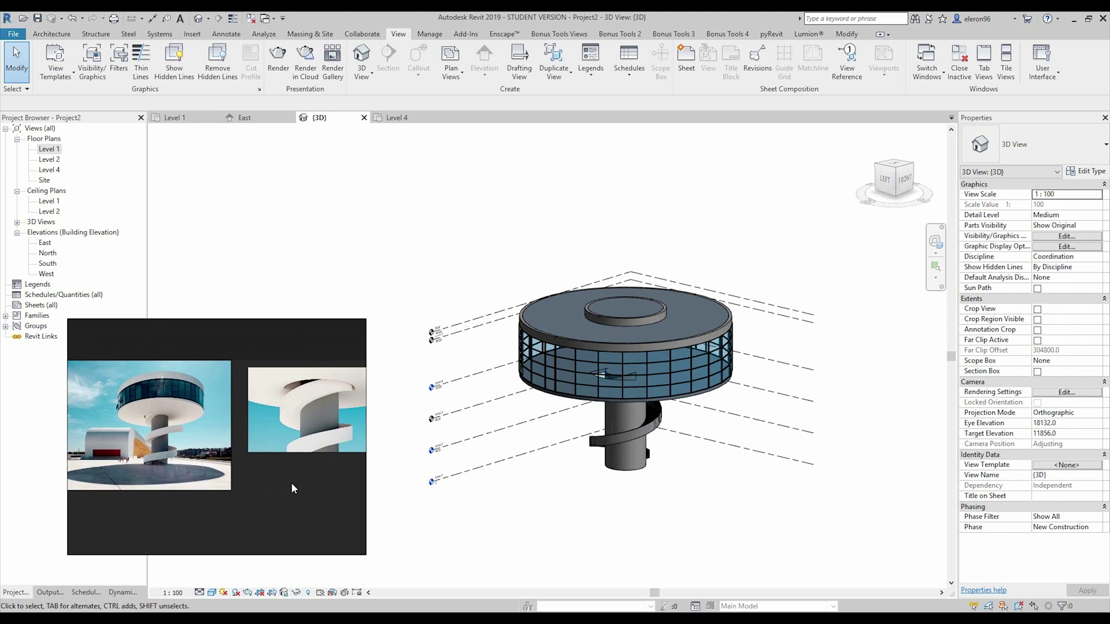
{"action": "scroll", "coordinate": [292, 483], "scroll_direction": "down", "scroll_amount": 3}
{"action": "scroll", "coordinate": [179, 487], "scroll_direction": "down", "scroll_amount": 2}
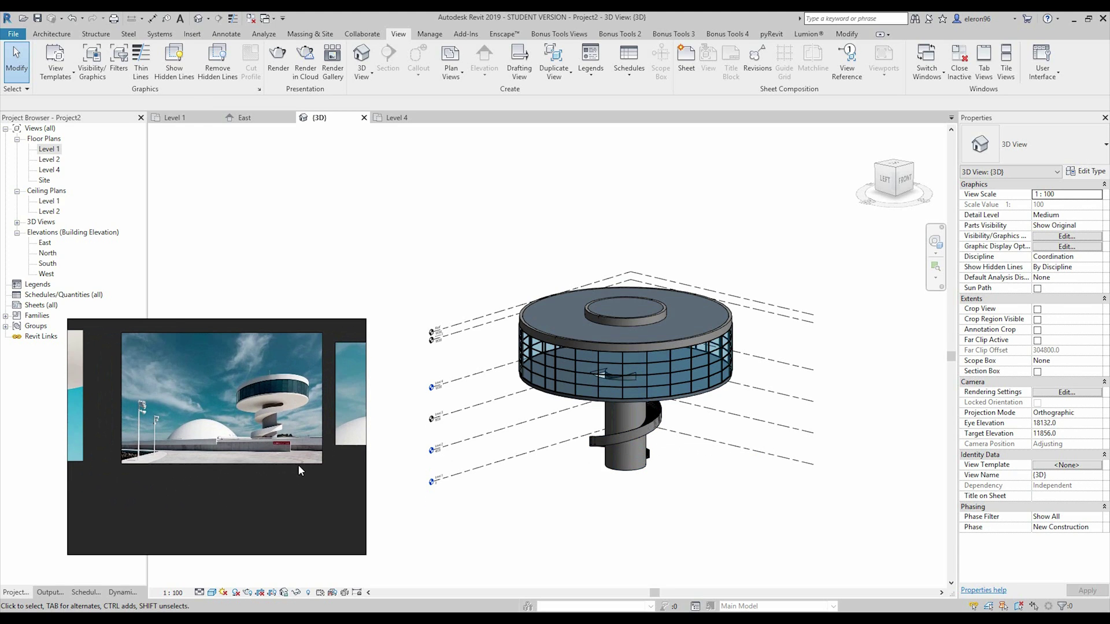
{"action": "scroll", "coordinate": [298, 465], "scroll_direction": "down", "scroll_amount": 2}
{"action": "scroll", "coordinate": [253, 479], "scroll_direction": "down", "scroll_amount": 2}
{"action": "scroll", "coordinate": [156, 477], "scroll_direction": "down", "scroll_amount": 2}
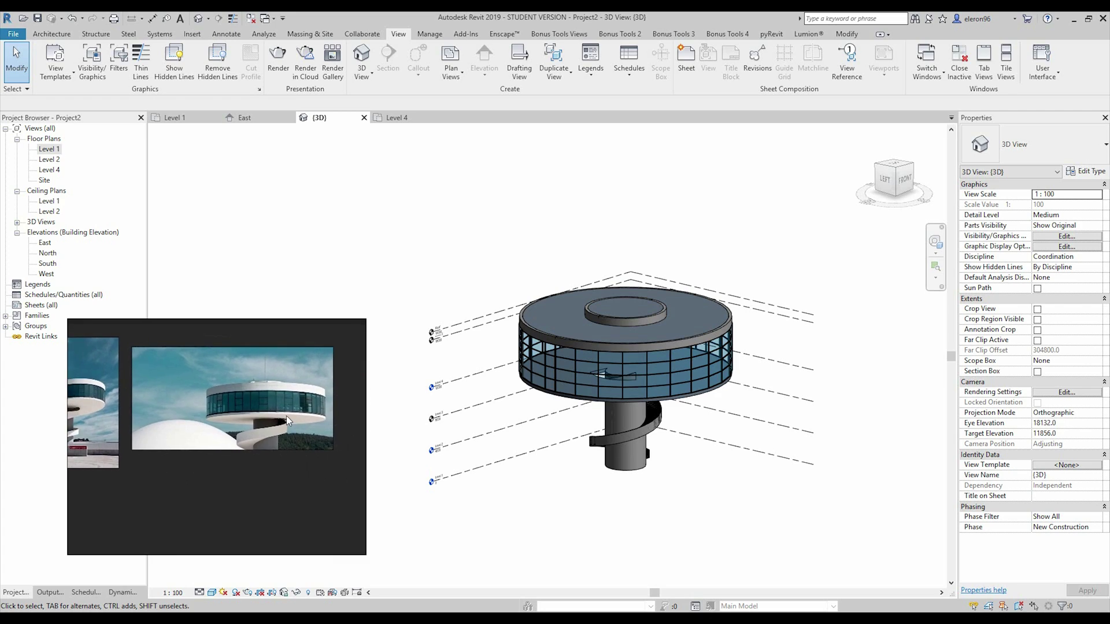
{"action": "scroll", "coordinate": [287, 416], "scroll_direction": "up", "scroll_amount": 3}
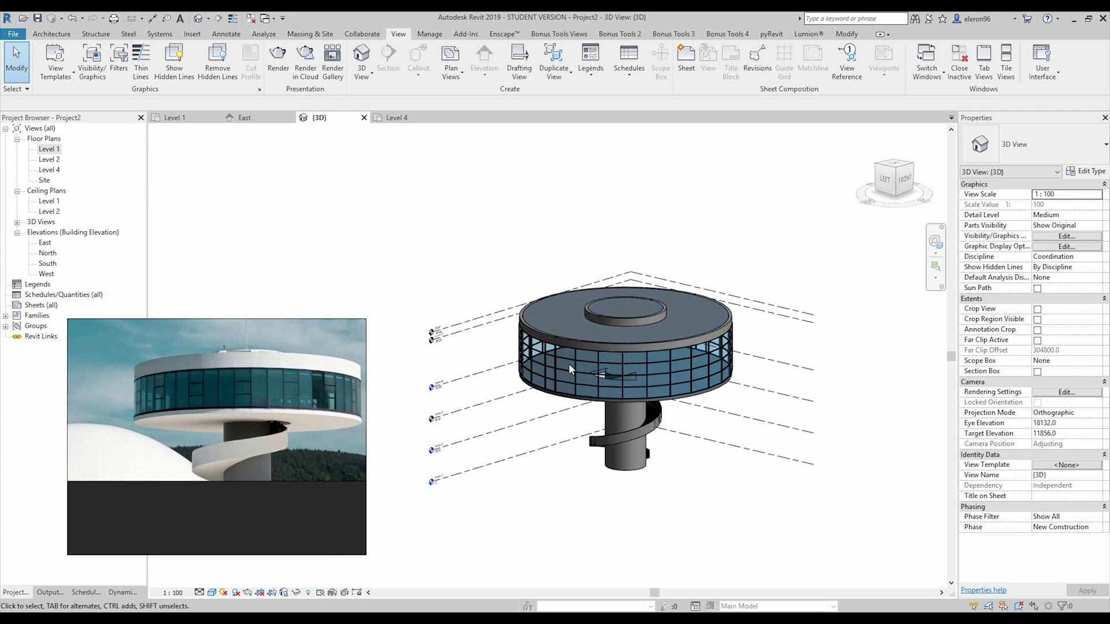